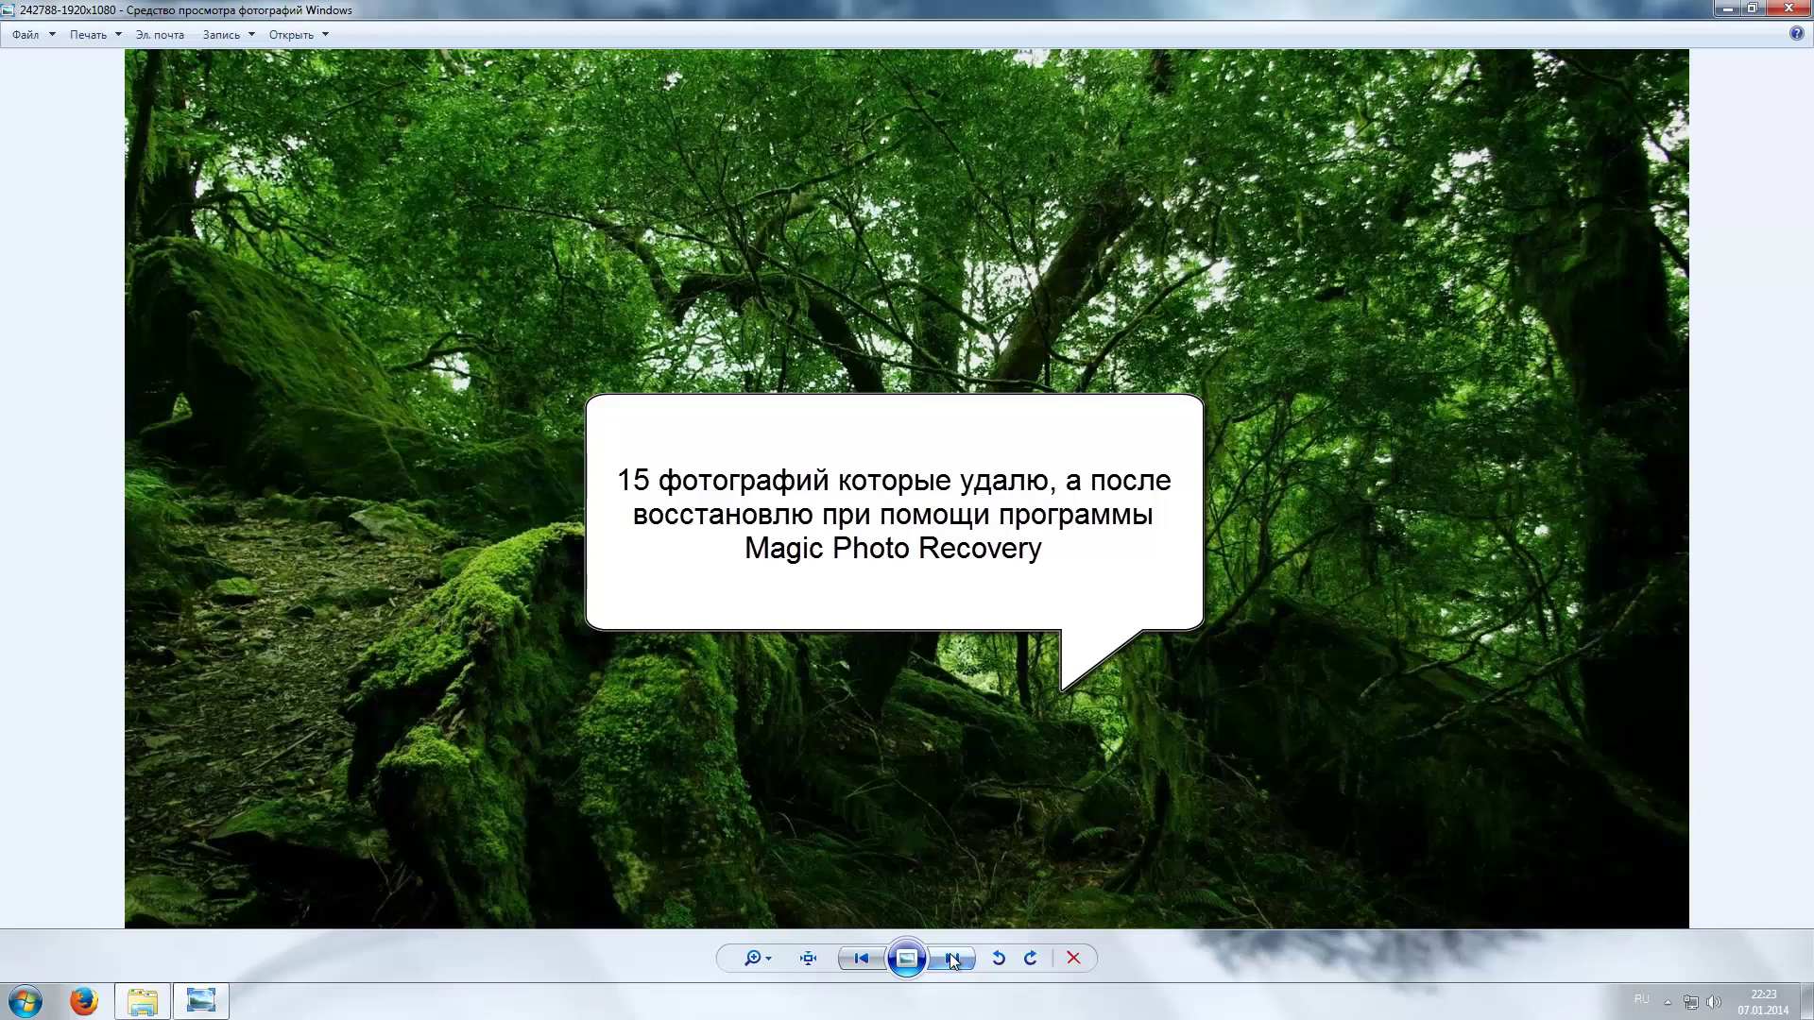
Close the photo viewer and move the purple bridge wallpaper and motto.net.ua-31593 from the wallpapers folder to the Recycle Bin.
left_click(1788, 10)
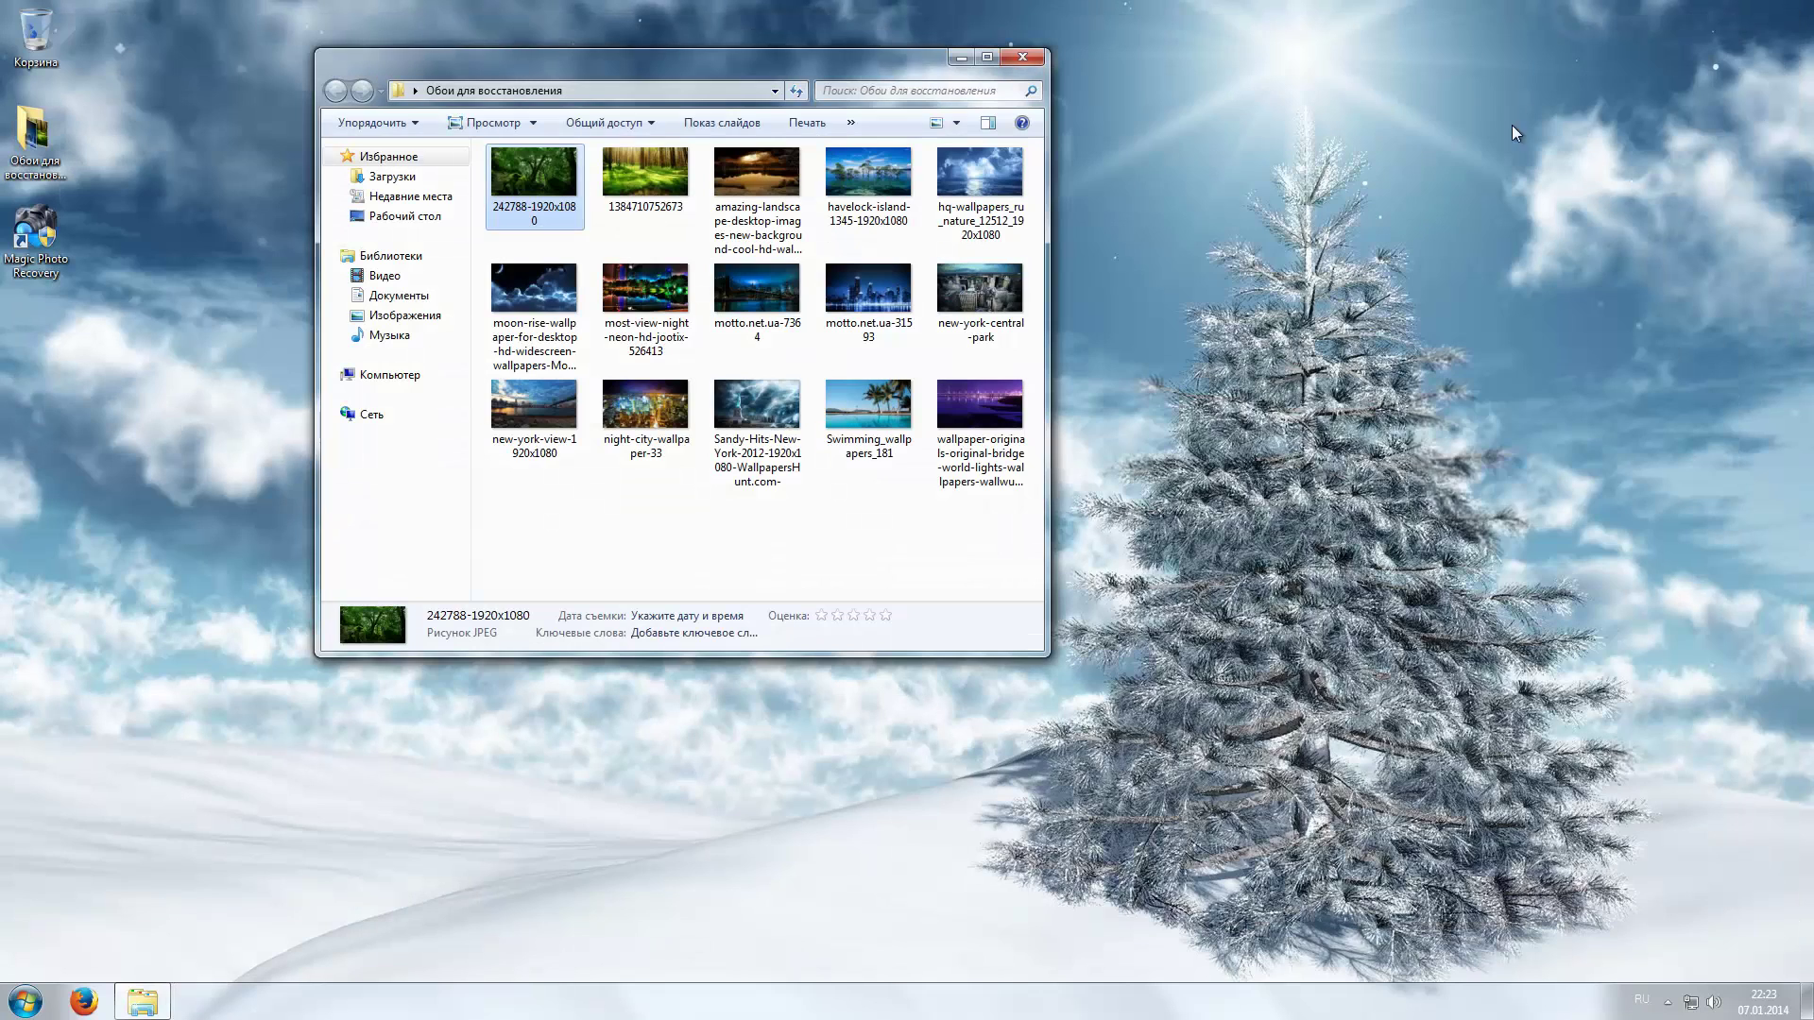
left_click(956, 397)
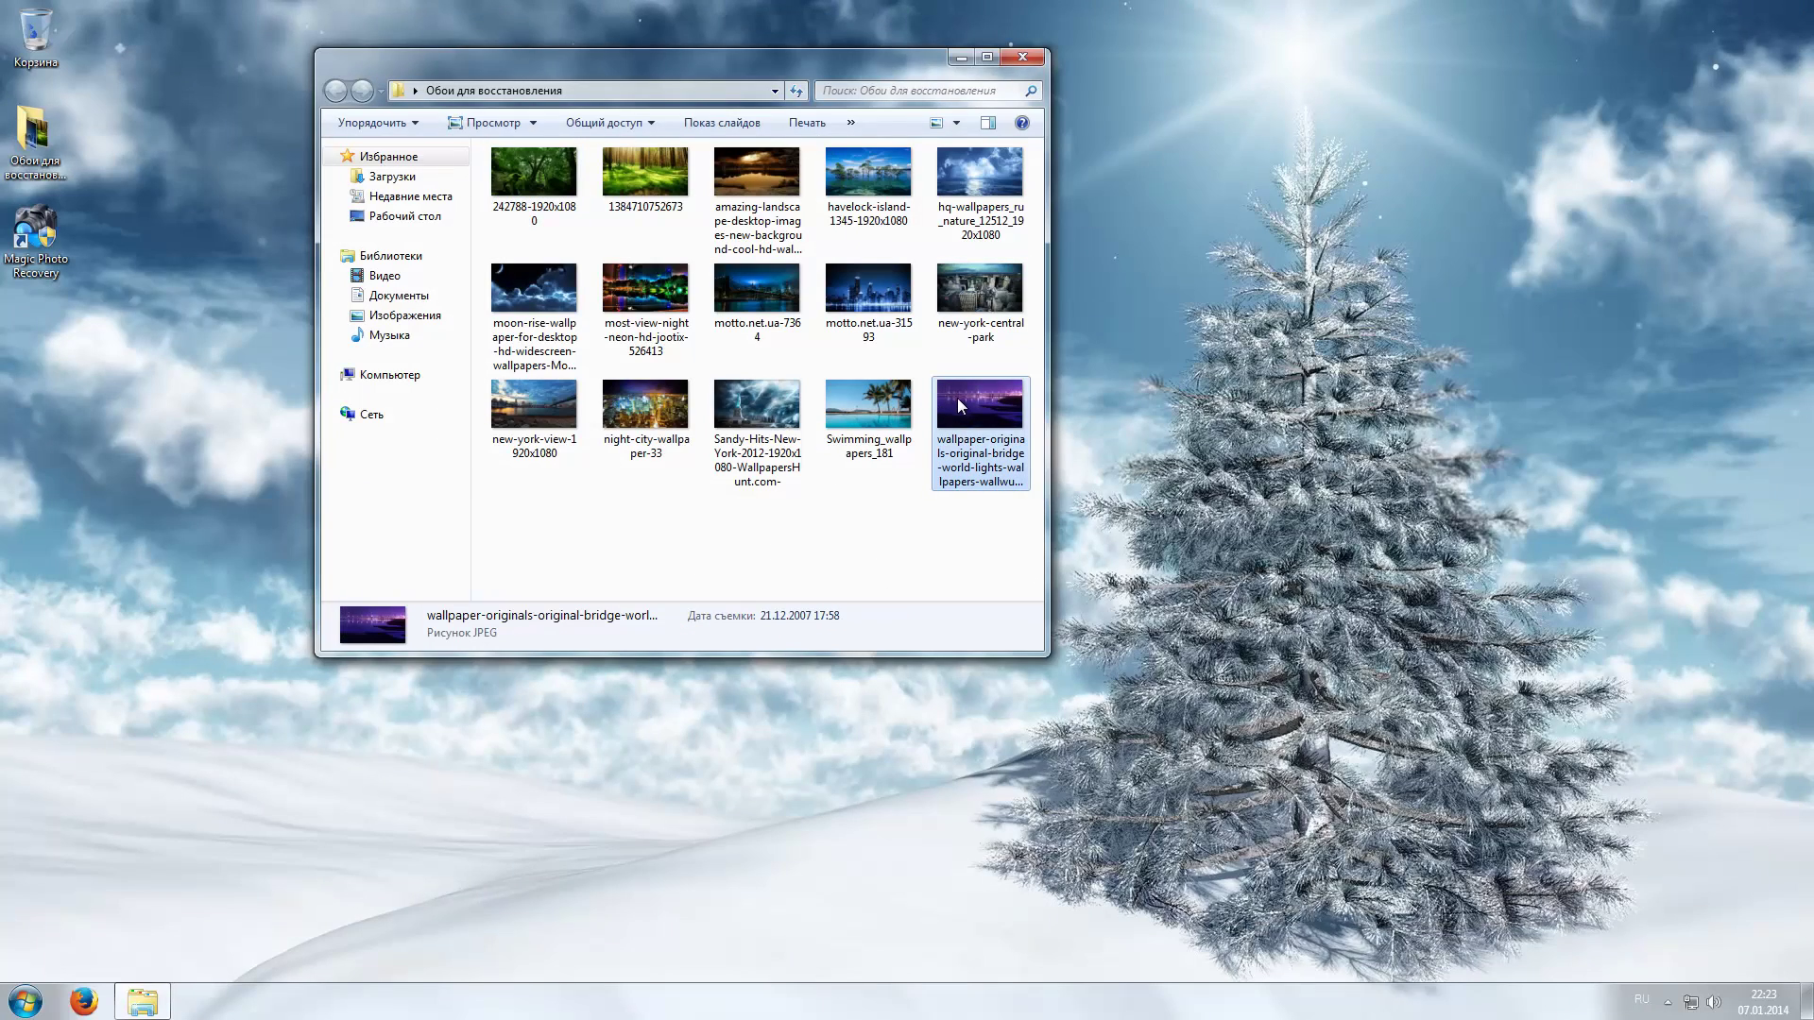
key("Delete")
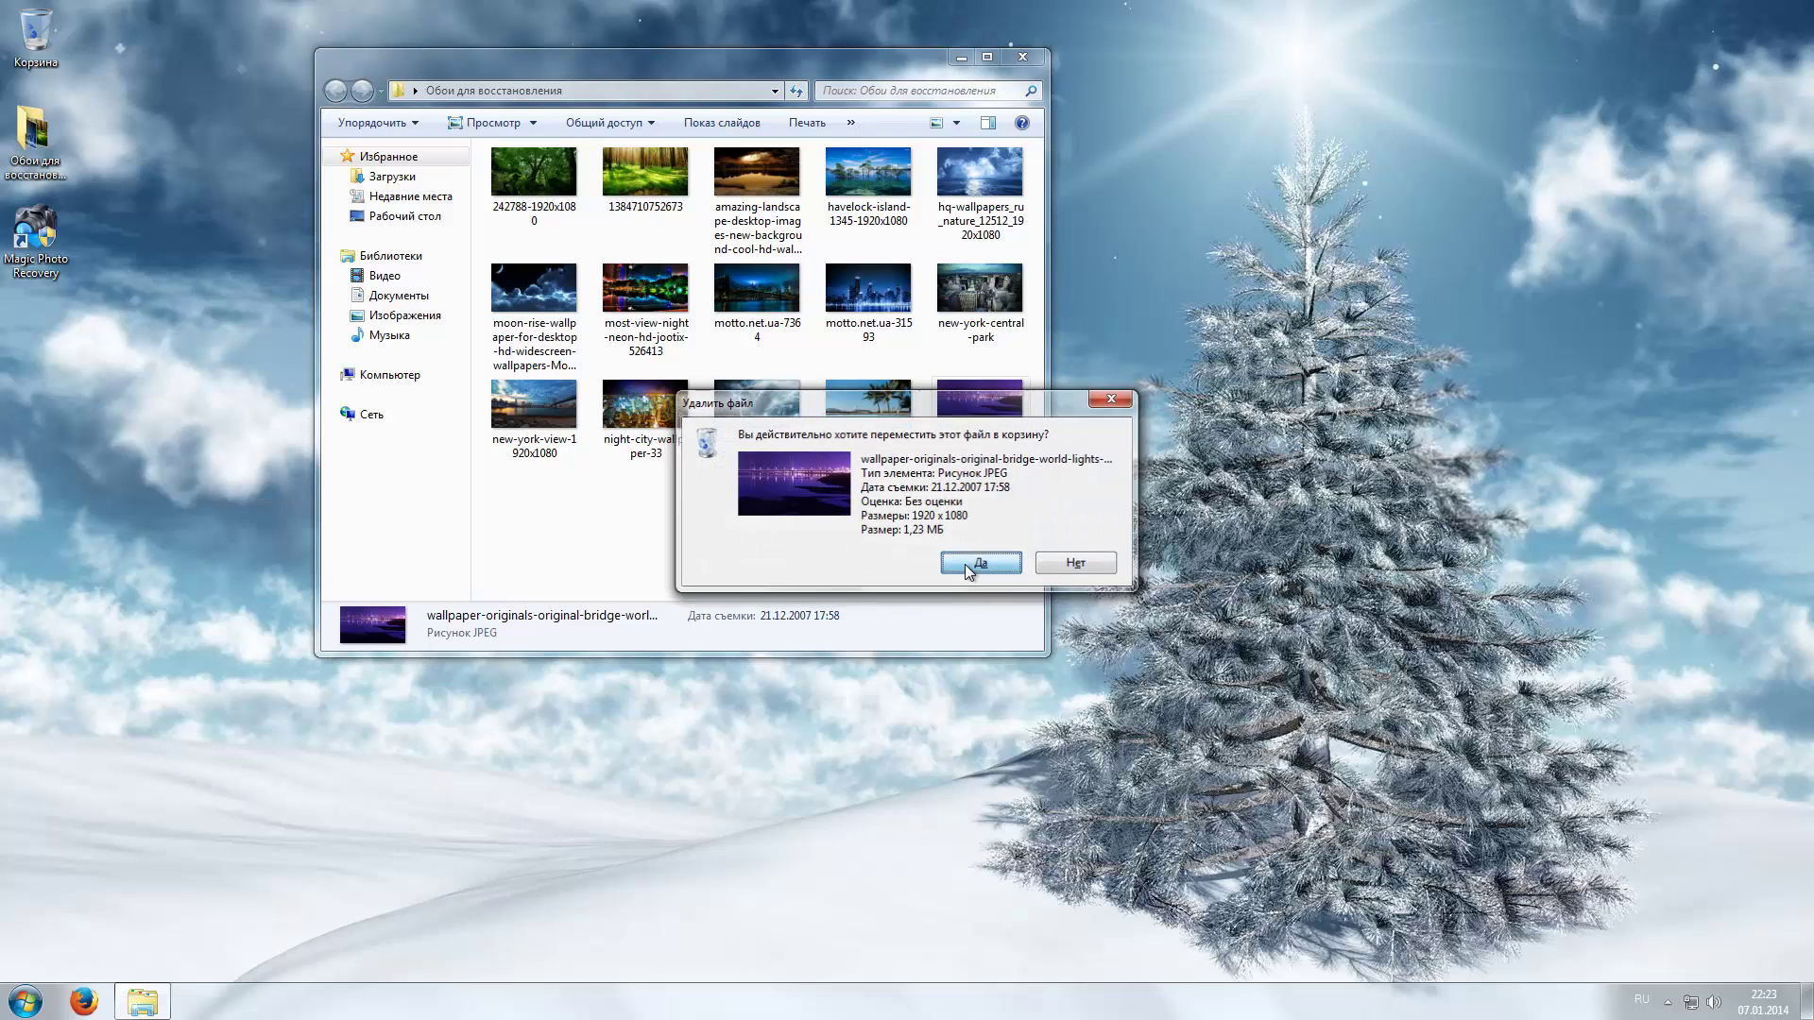
left_click(949, 562)
left_click(862, 295)
key("Delete")
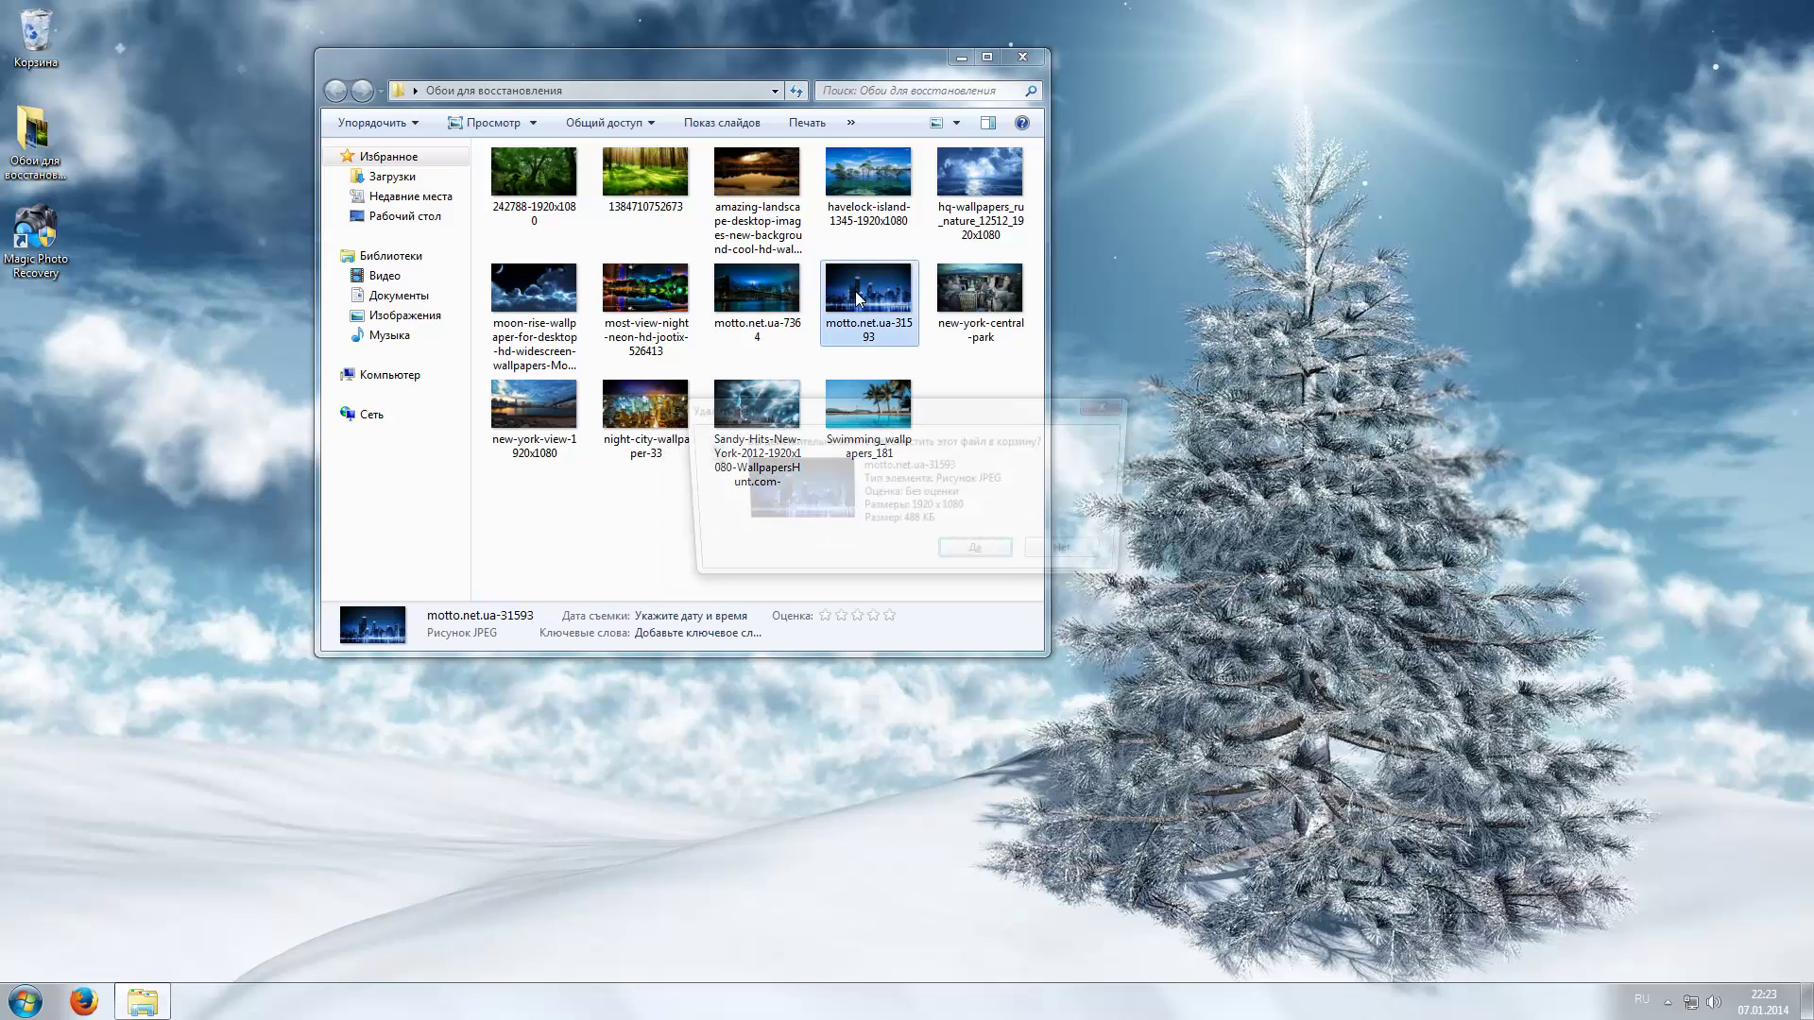
left_click(988, 557)
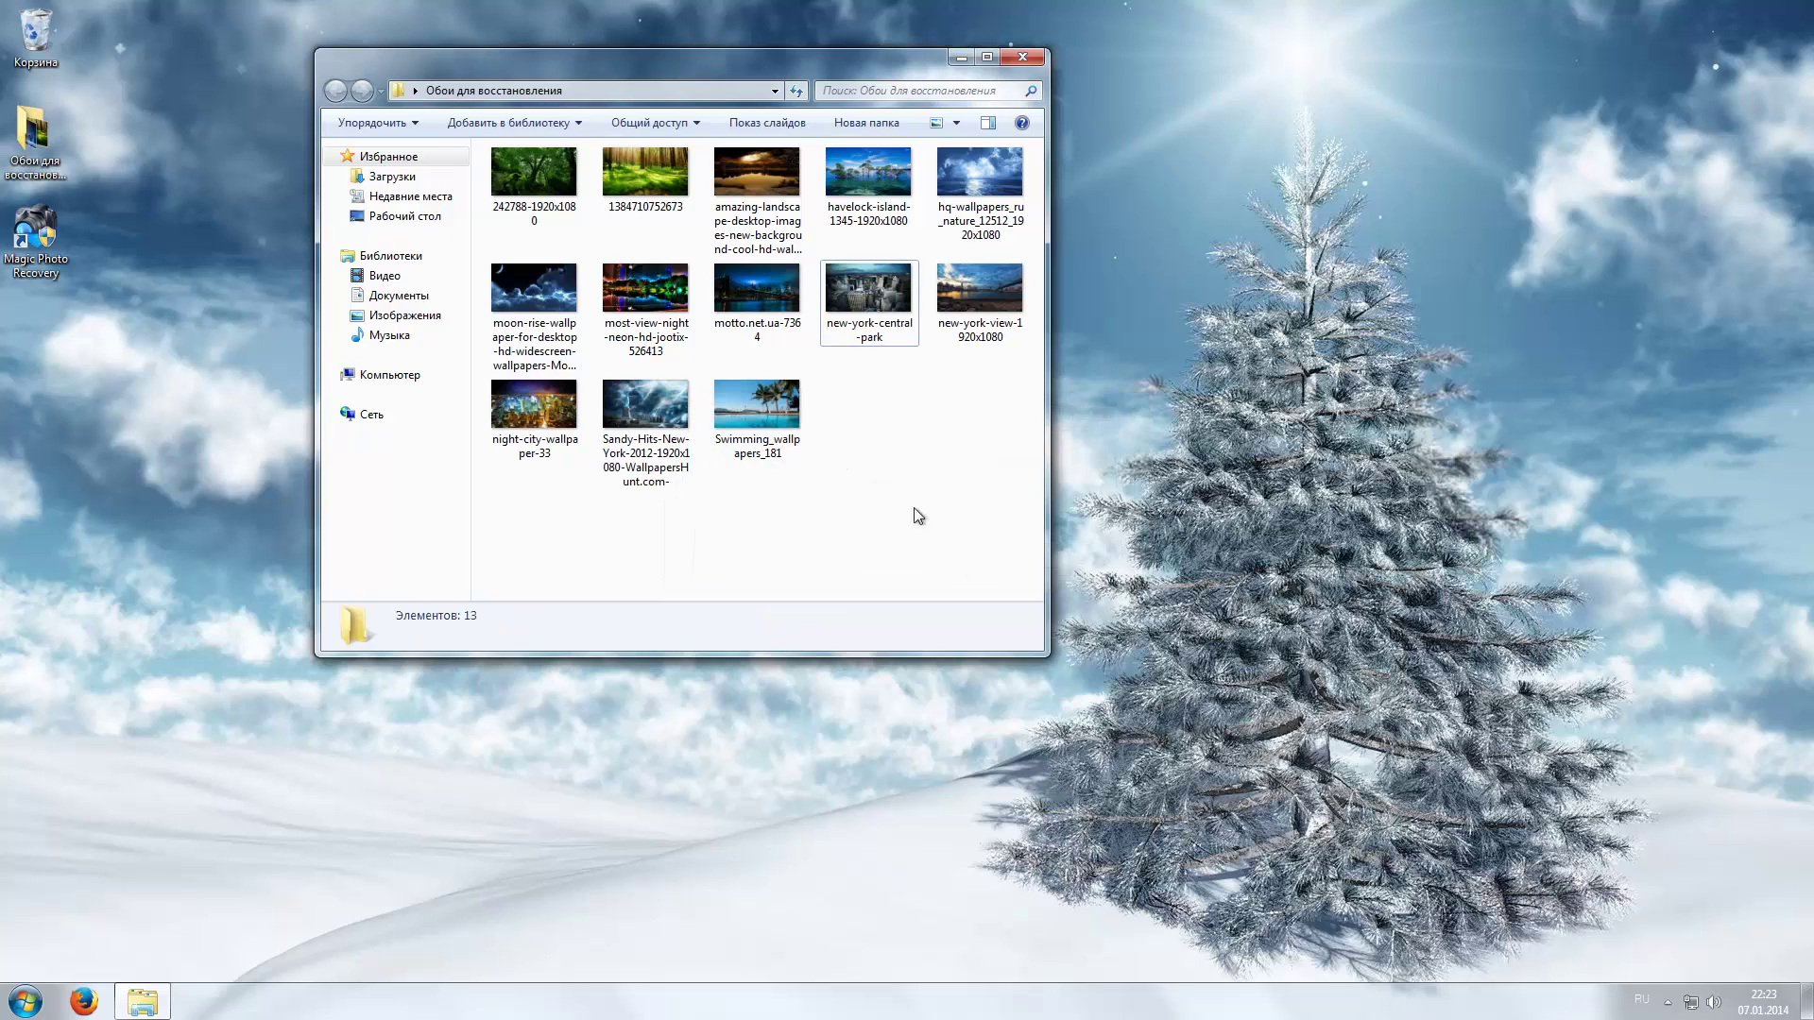
left_click(1018, 57)
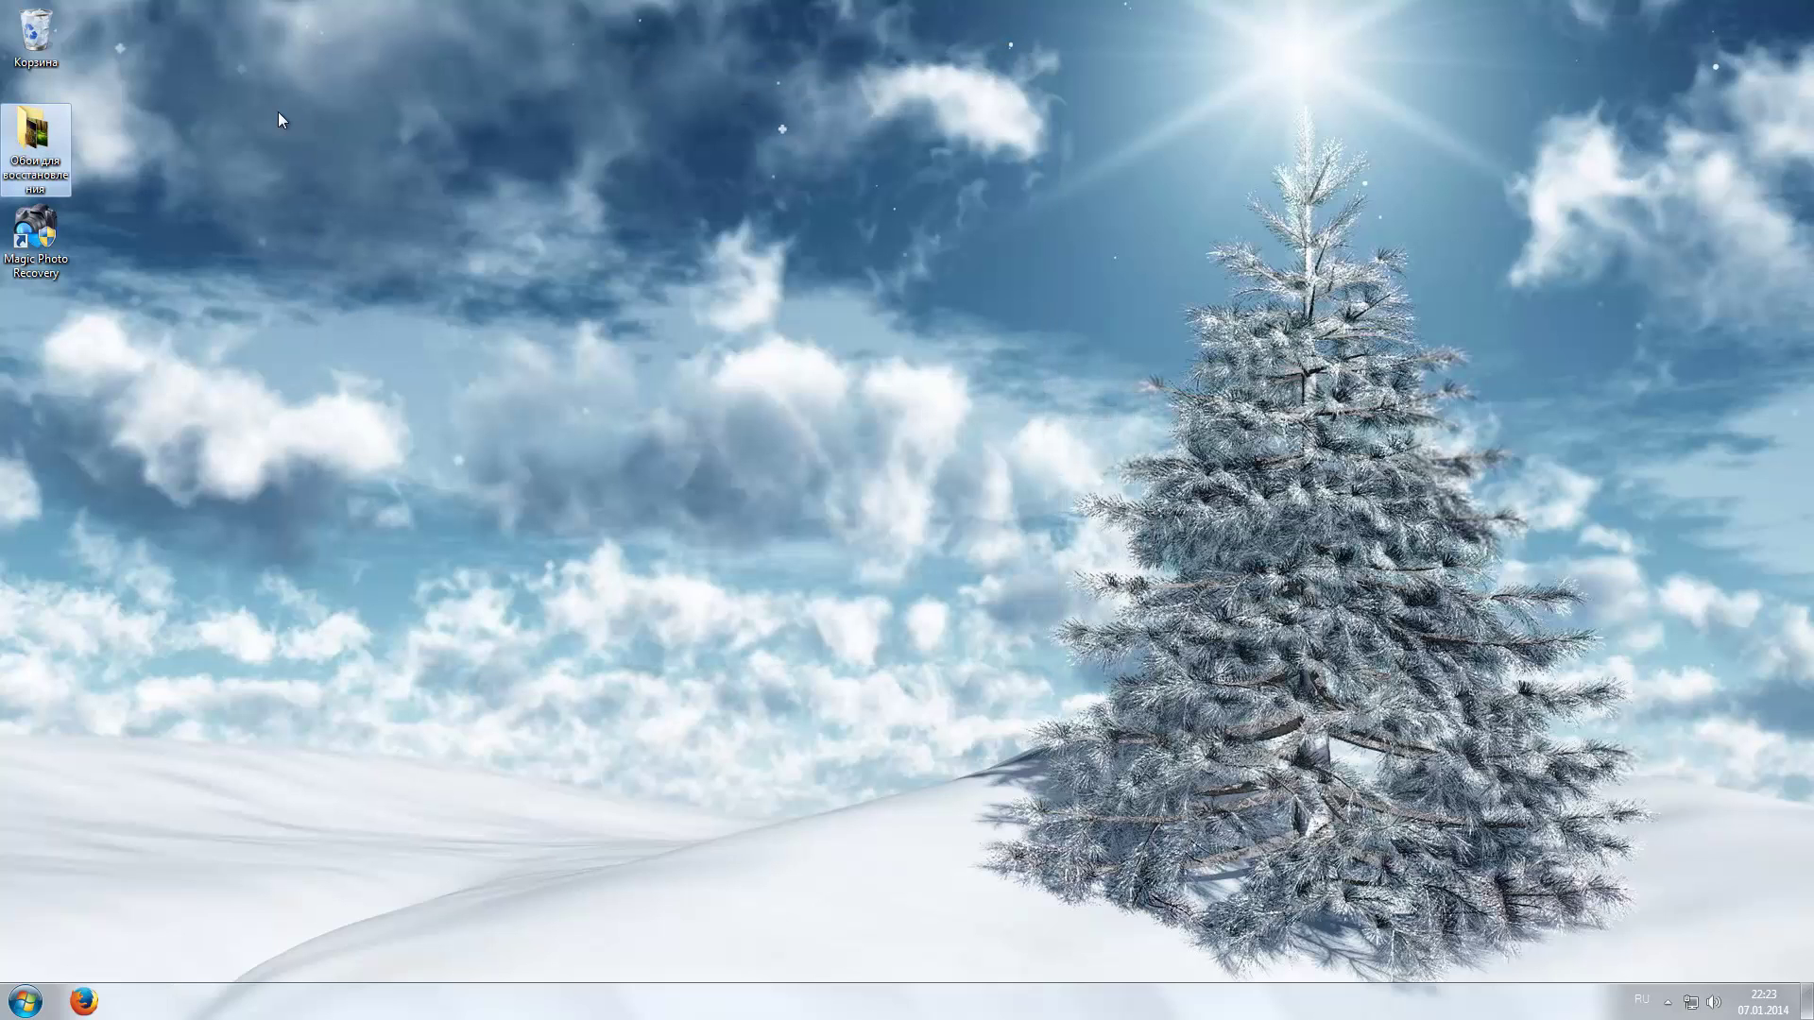
Delete the desktop folder "Обои для восстановления" with its remaining photos to the Recycle Bin.
right_click(34, 142)
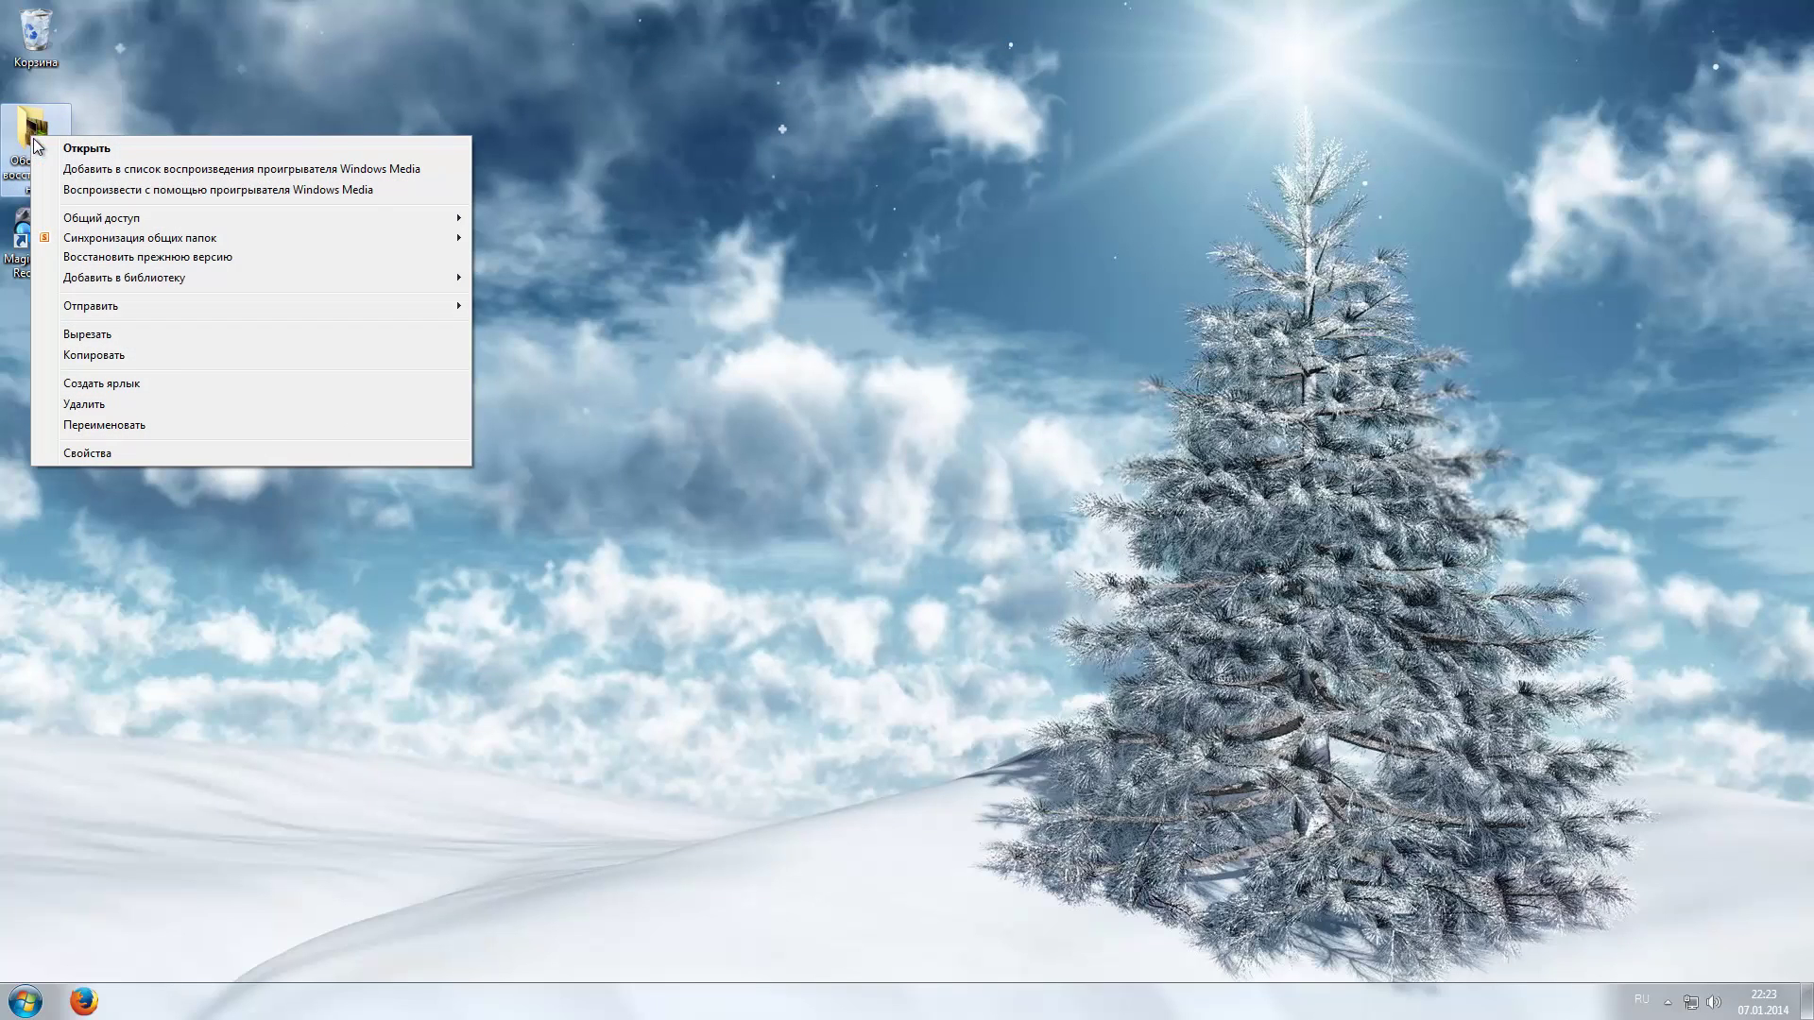
left_click(83, 405)
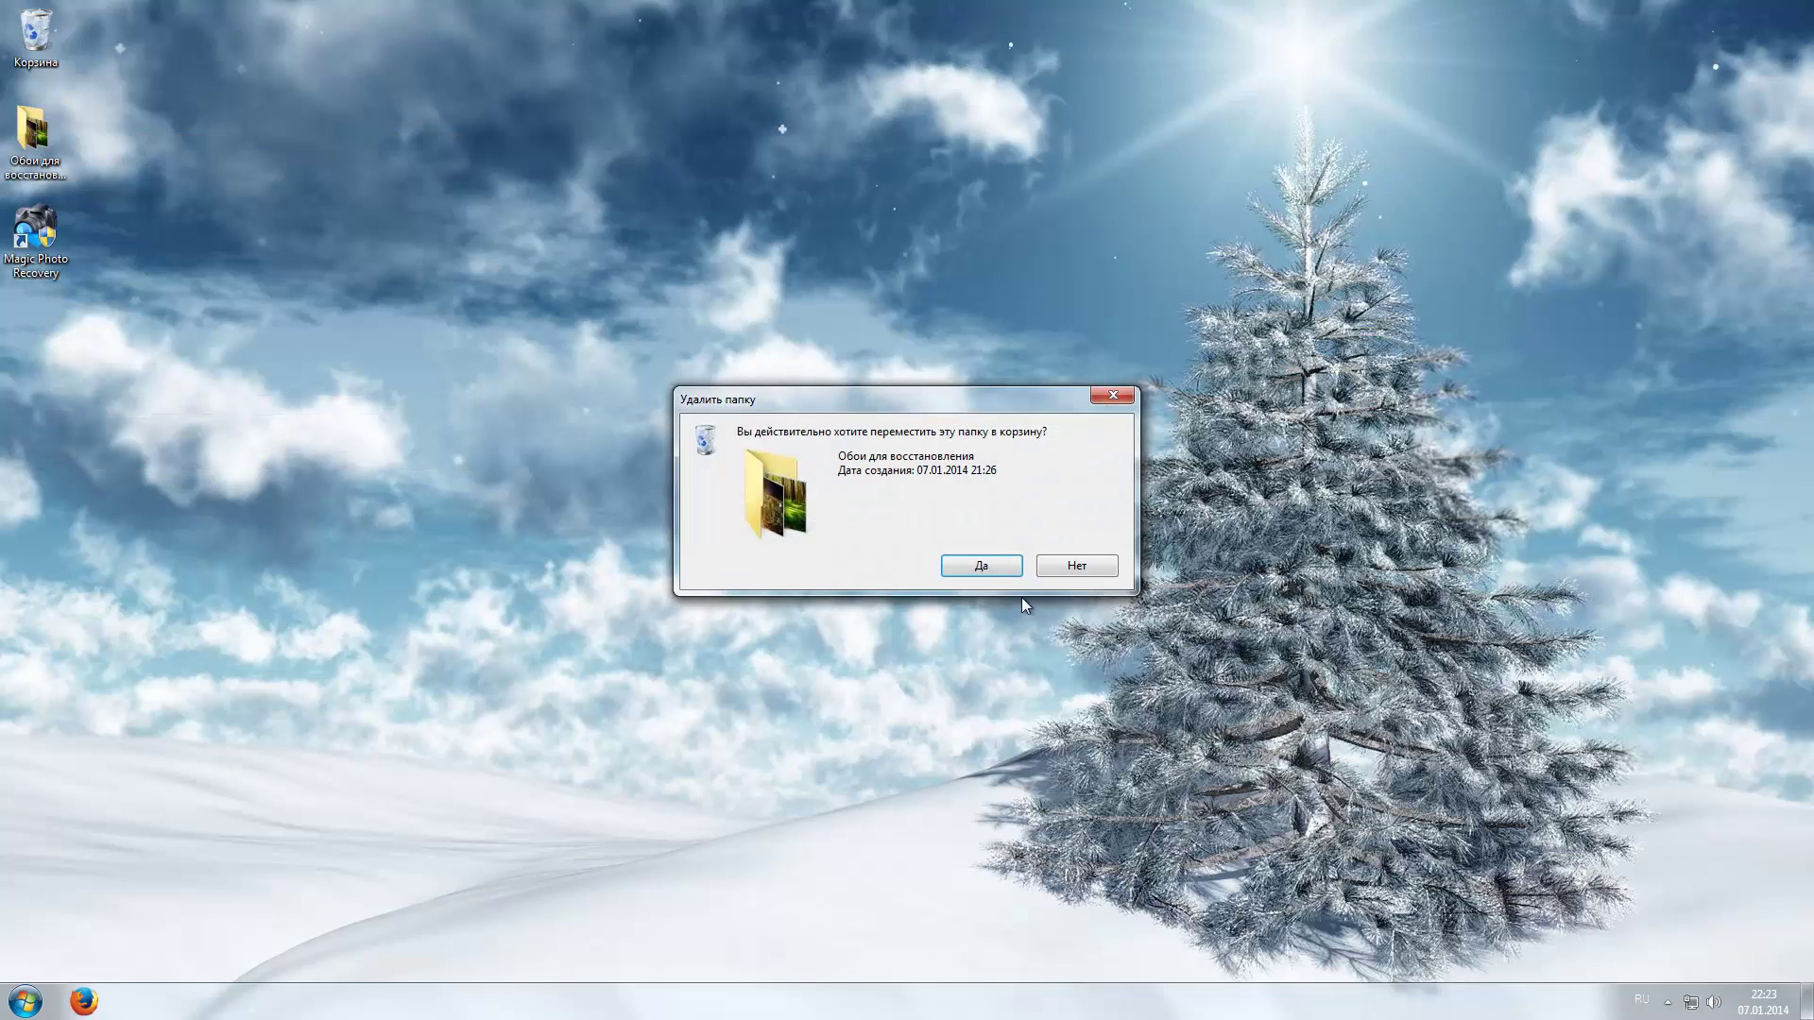
left_click(989, 564)
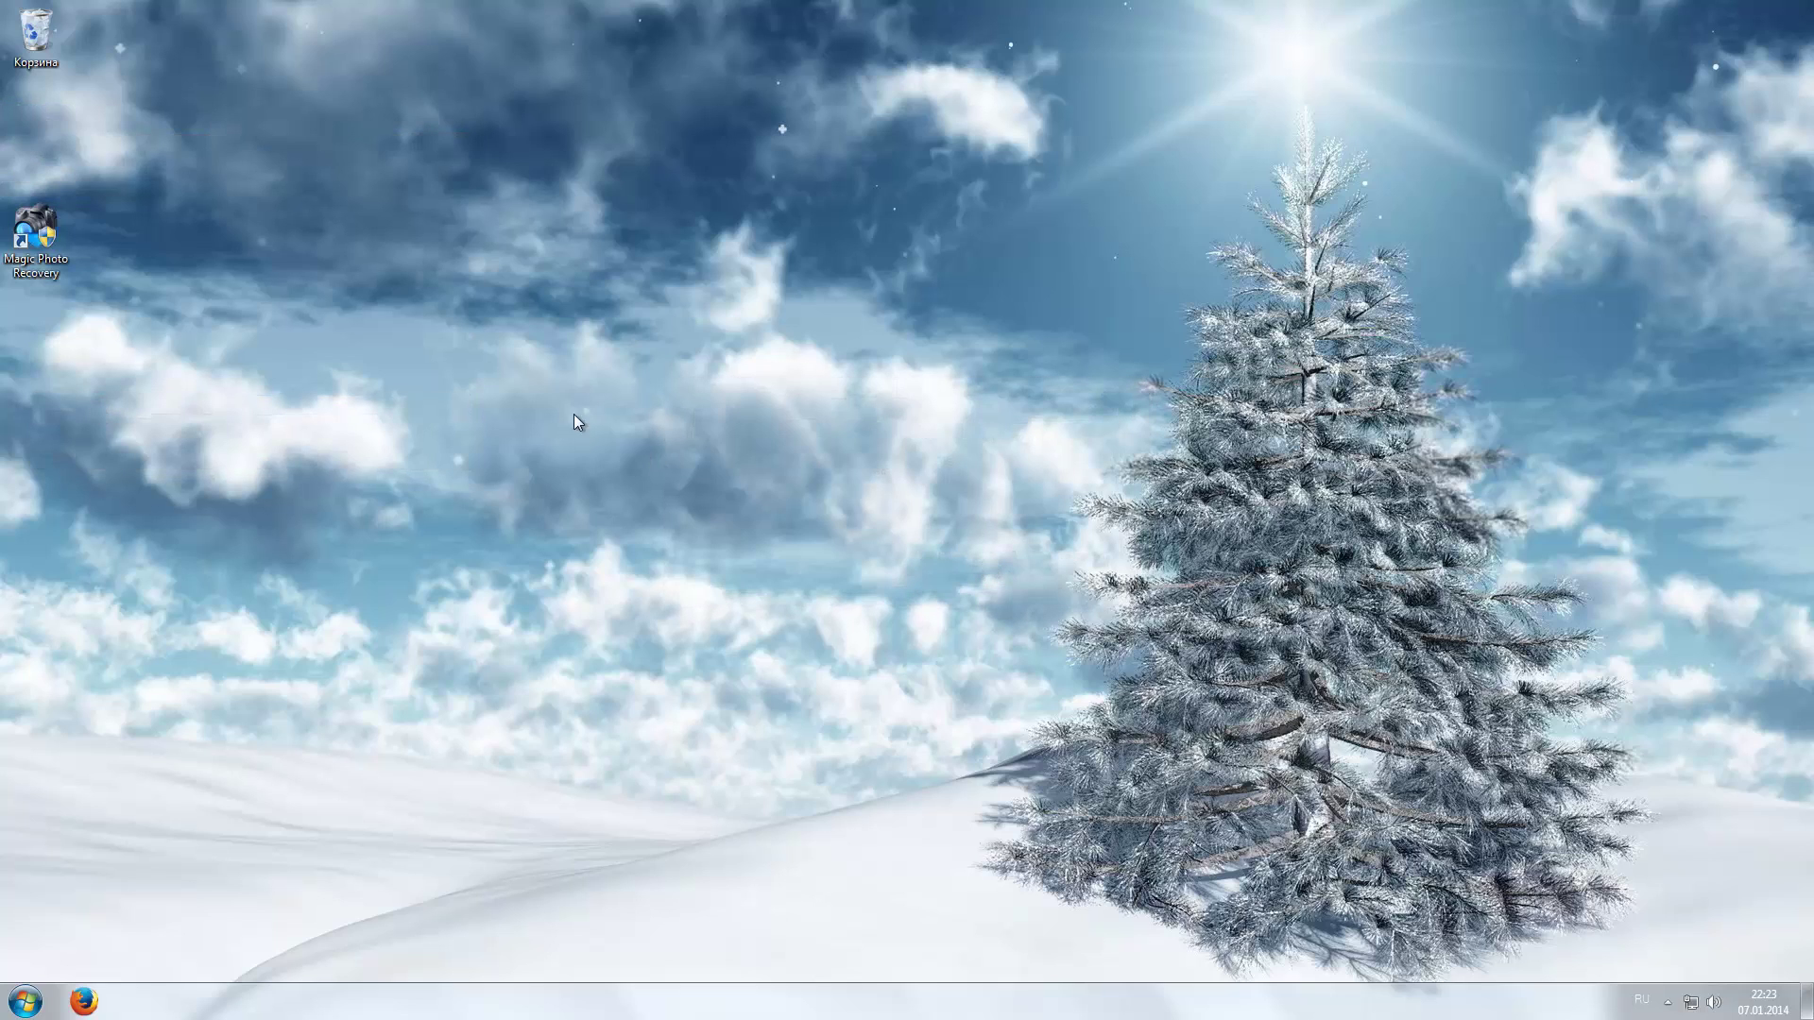
Empty the Recycle Bin permanently and close its window.
double_click(36, 33)
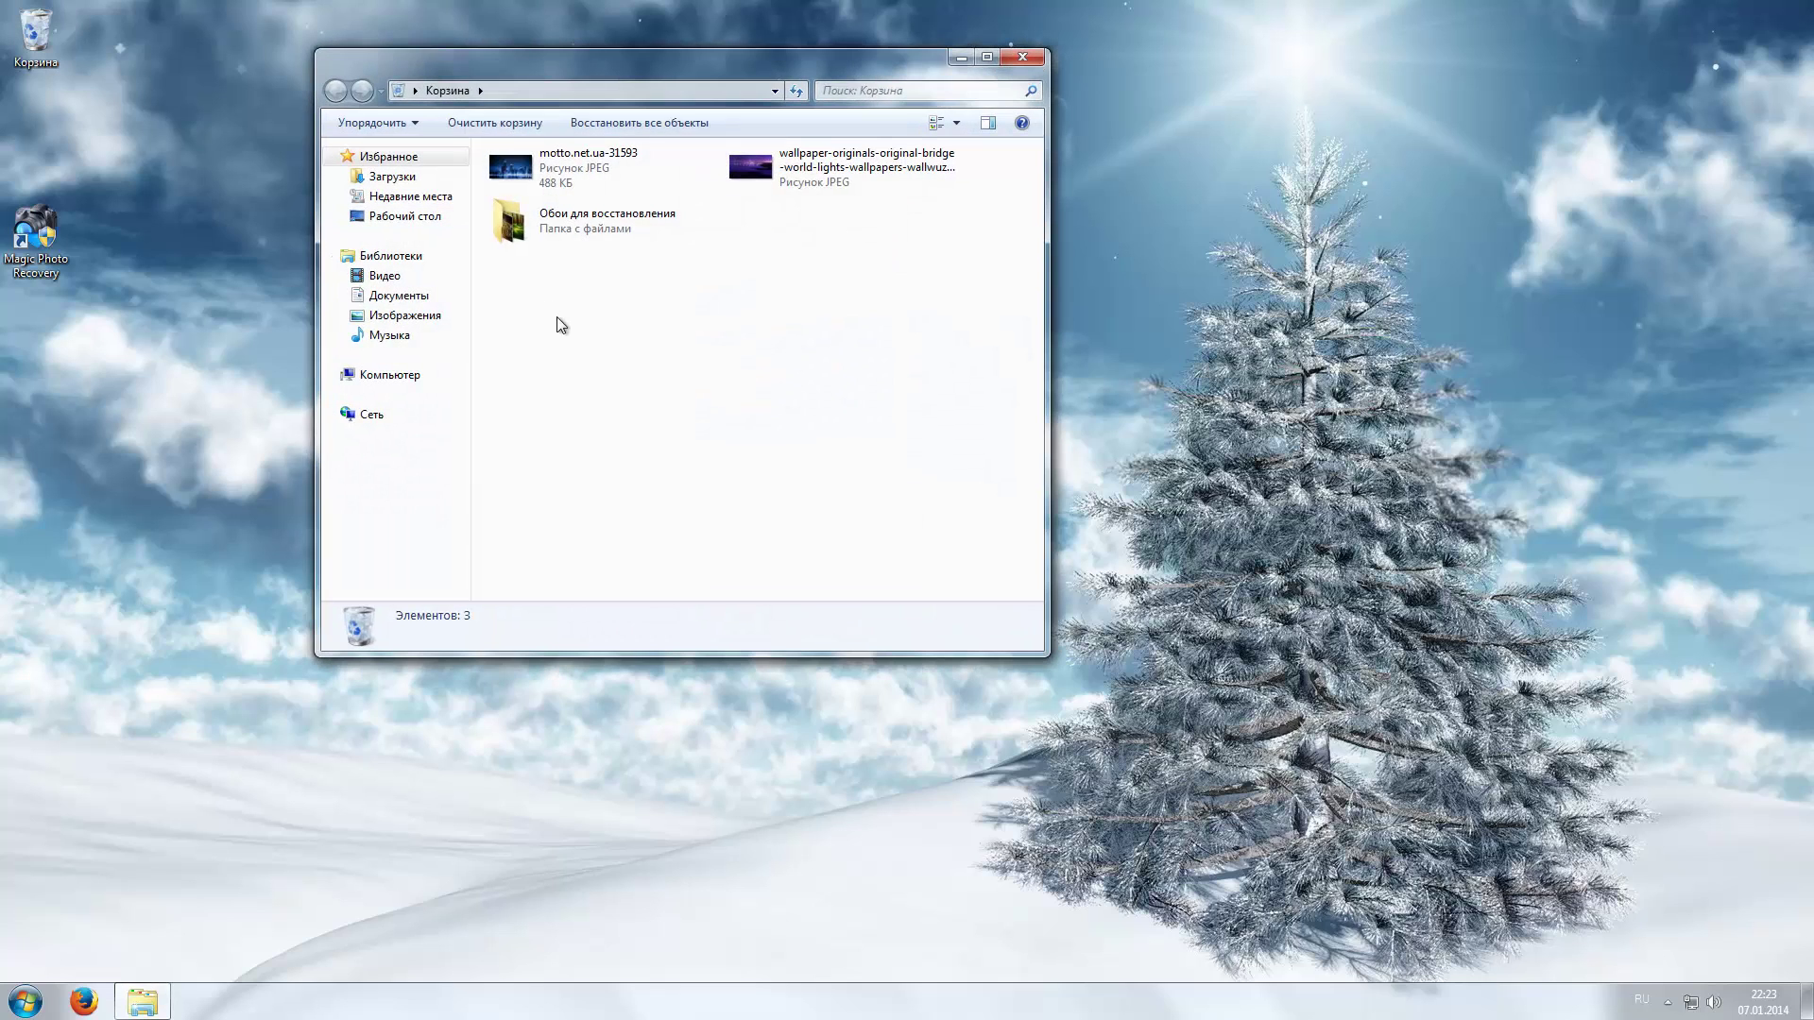
left_click(504, 124)
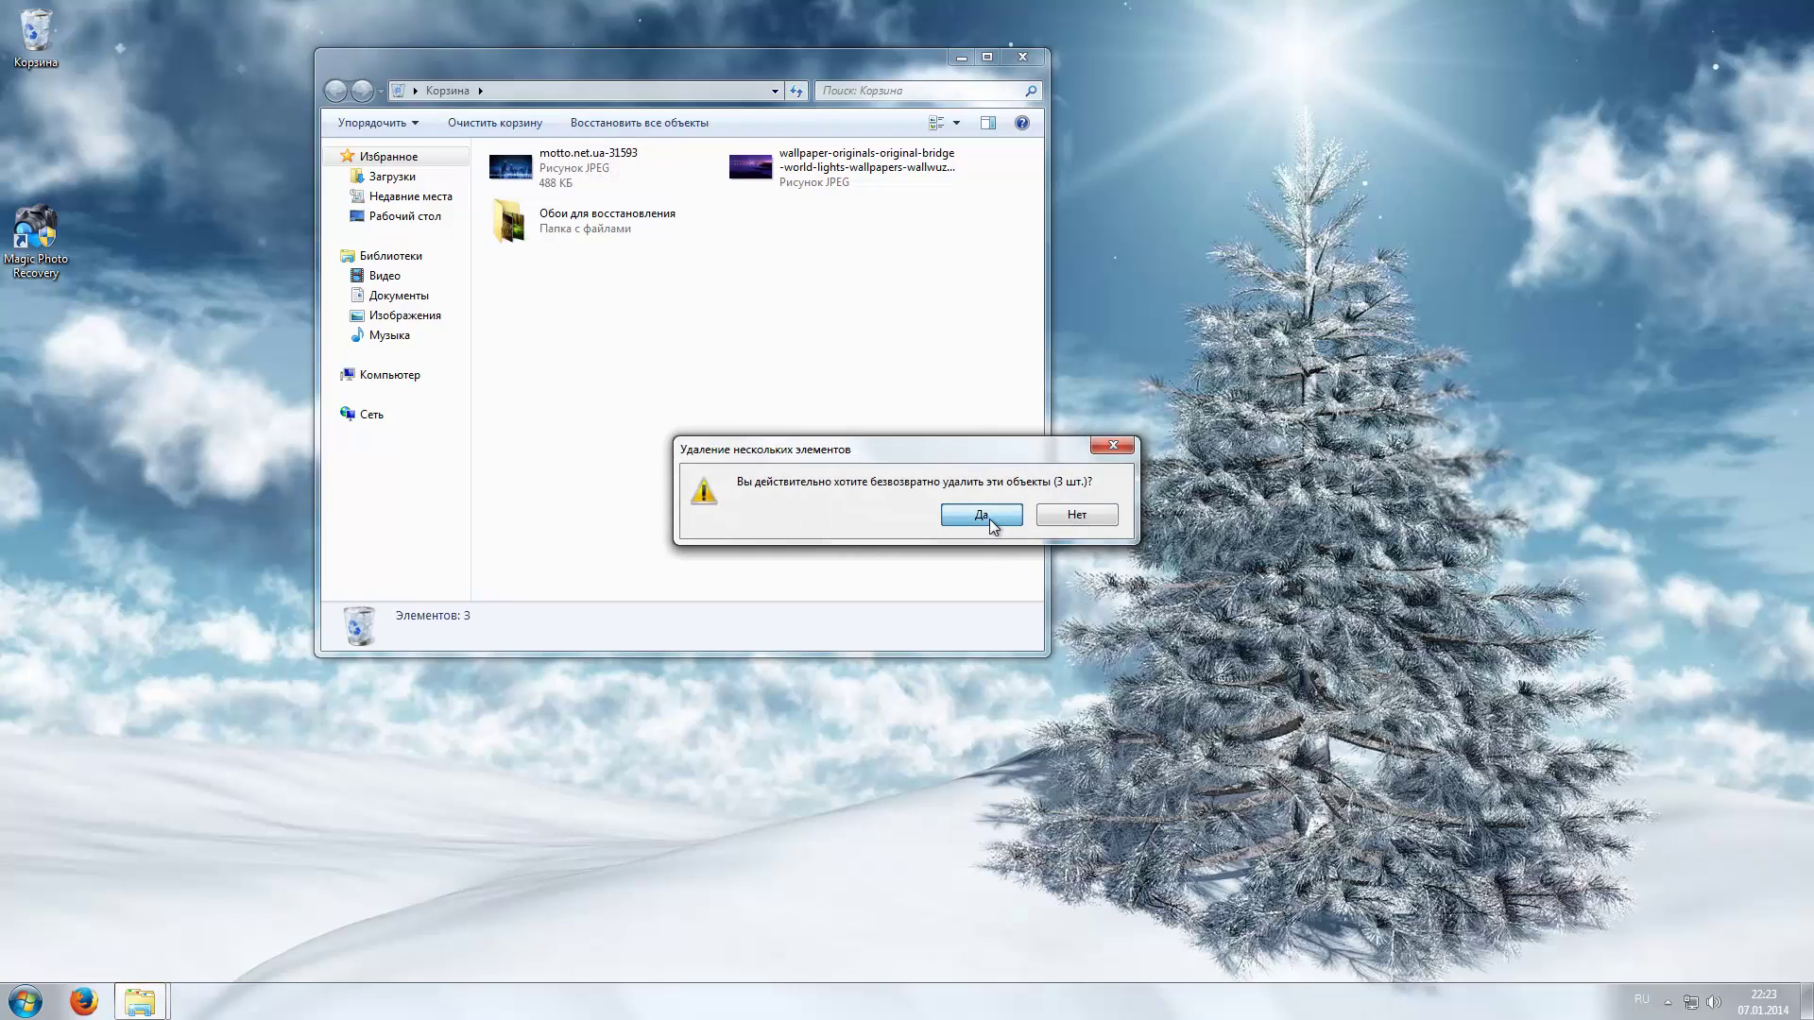
left_click(989, 518)
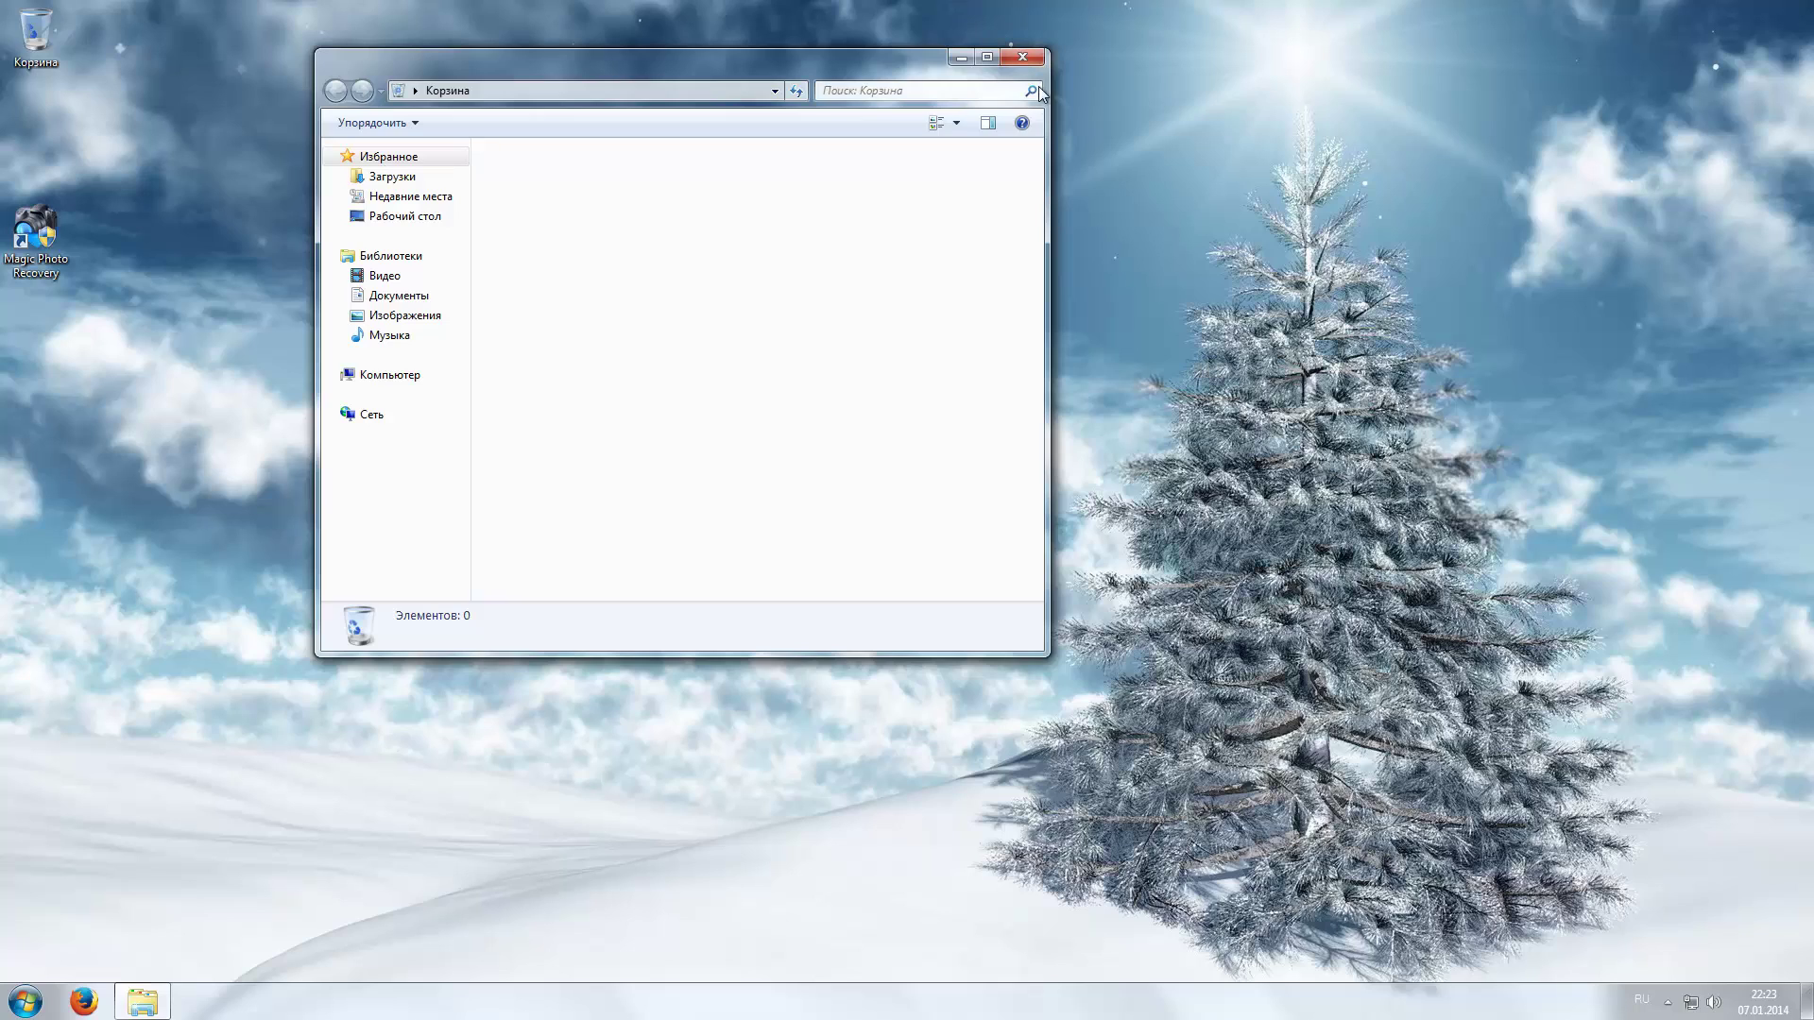
left_click(1024, 55)
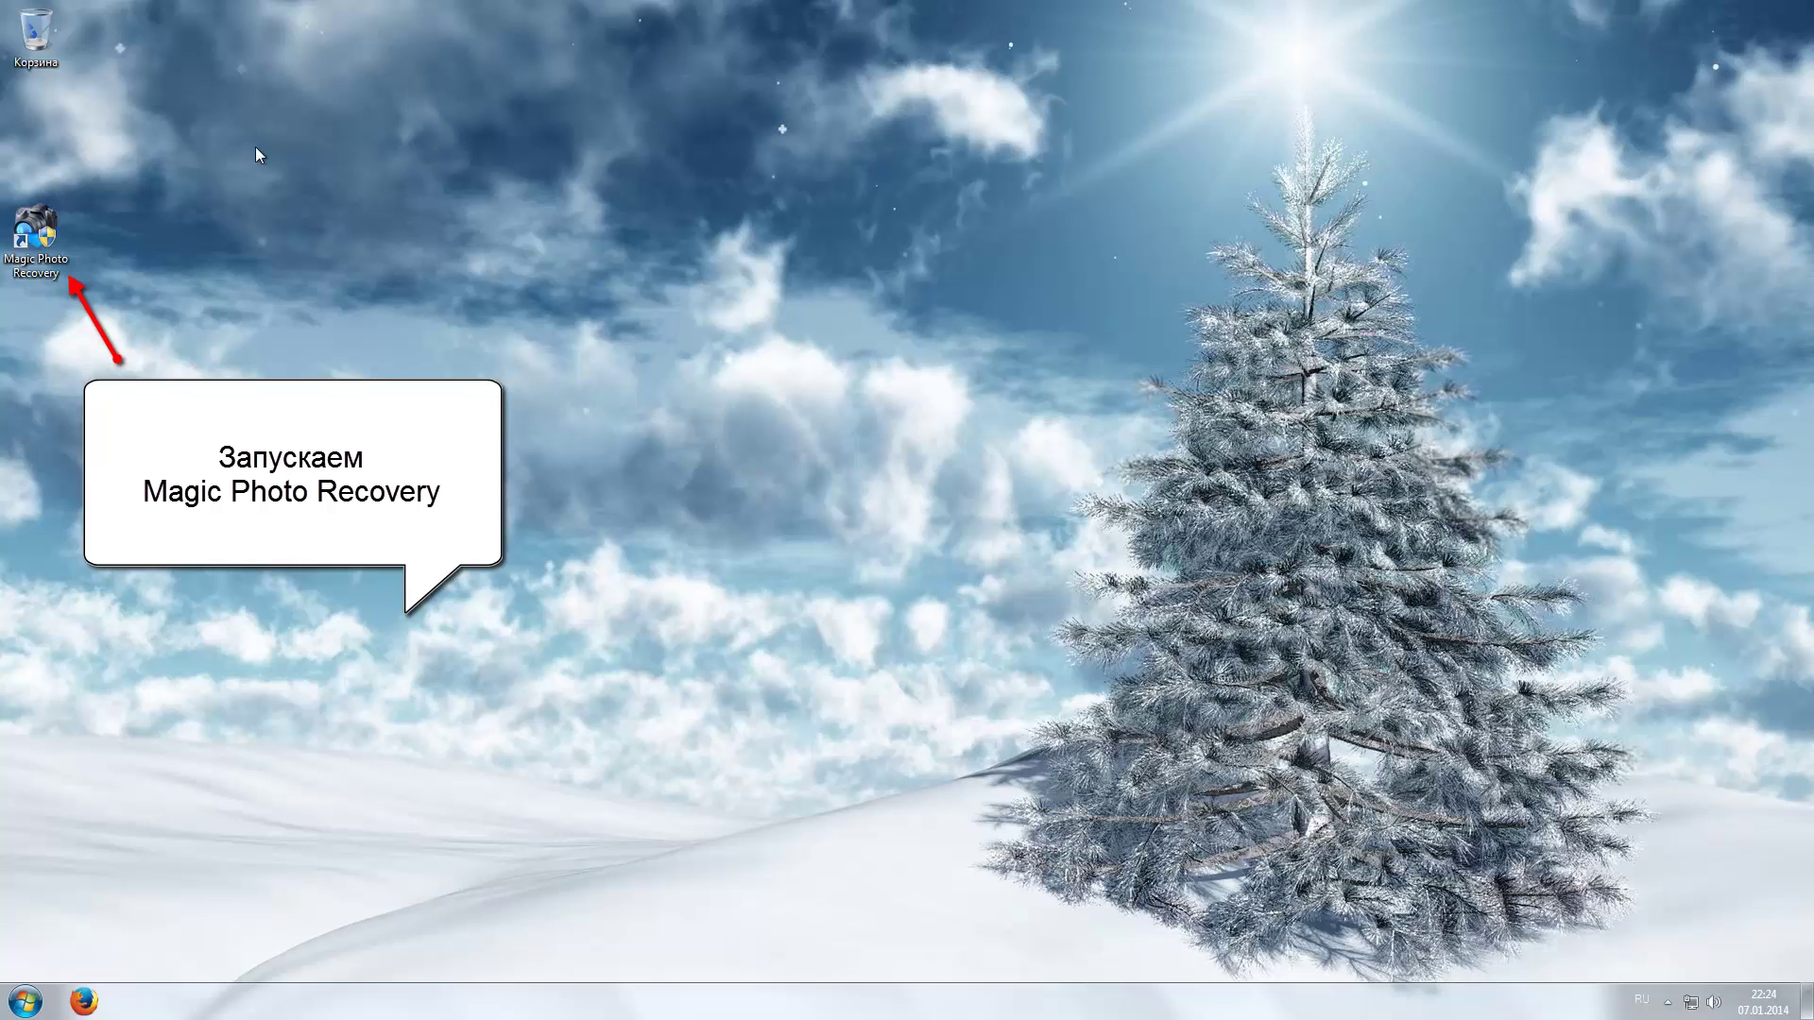
Launch Magic Photo Recovery with administrator permission and proceed past the wizard's welcome page.
double_click(38, 237)
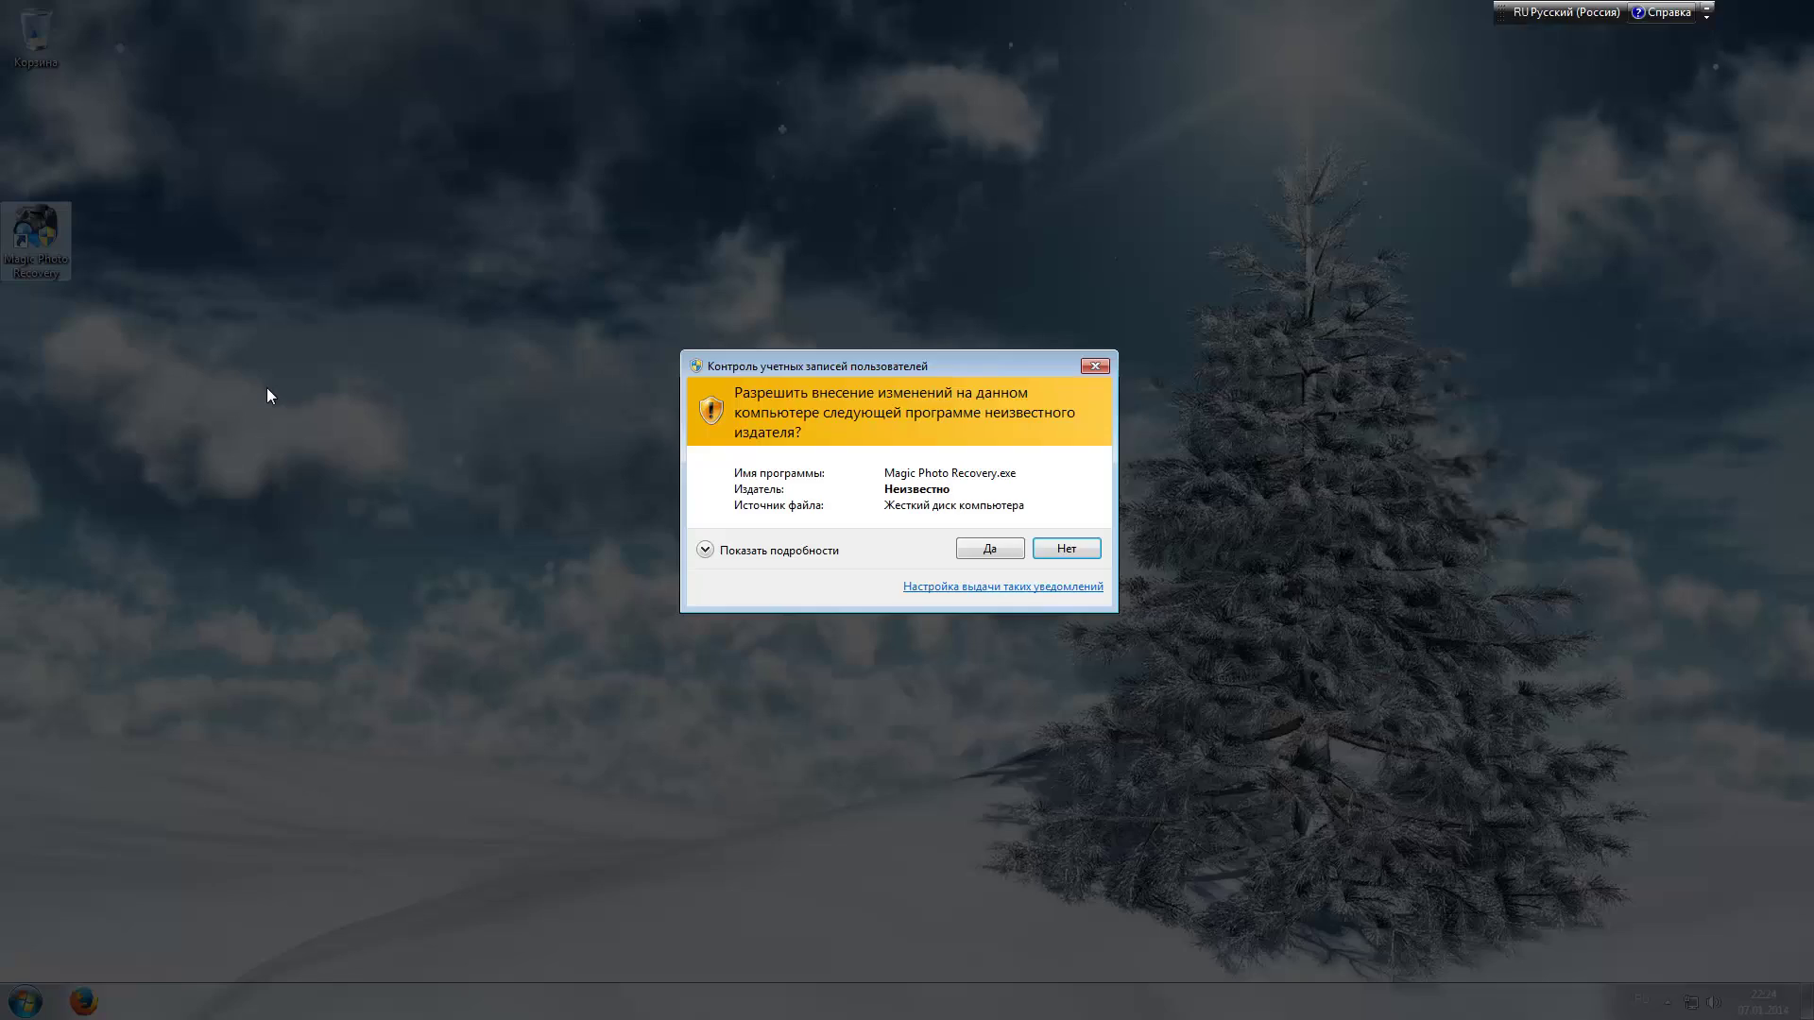
left_click(990, 549)
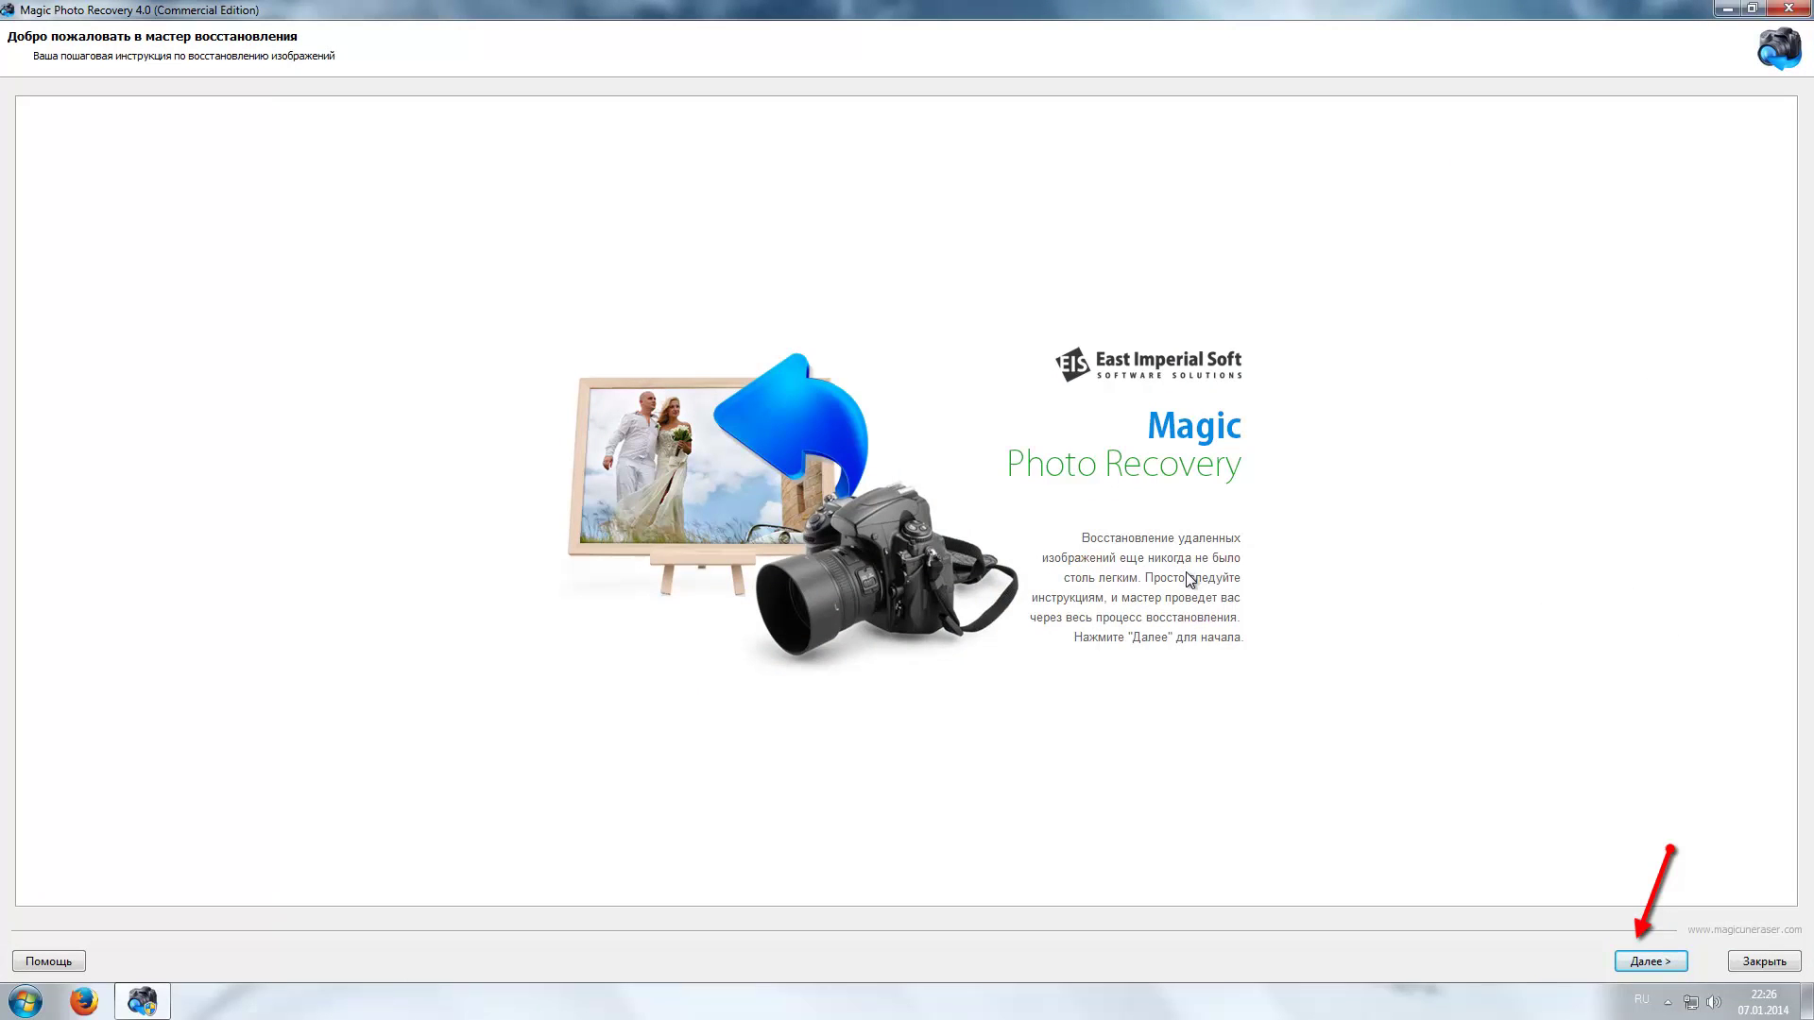
left_click(1642, 962)
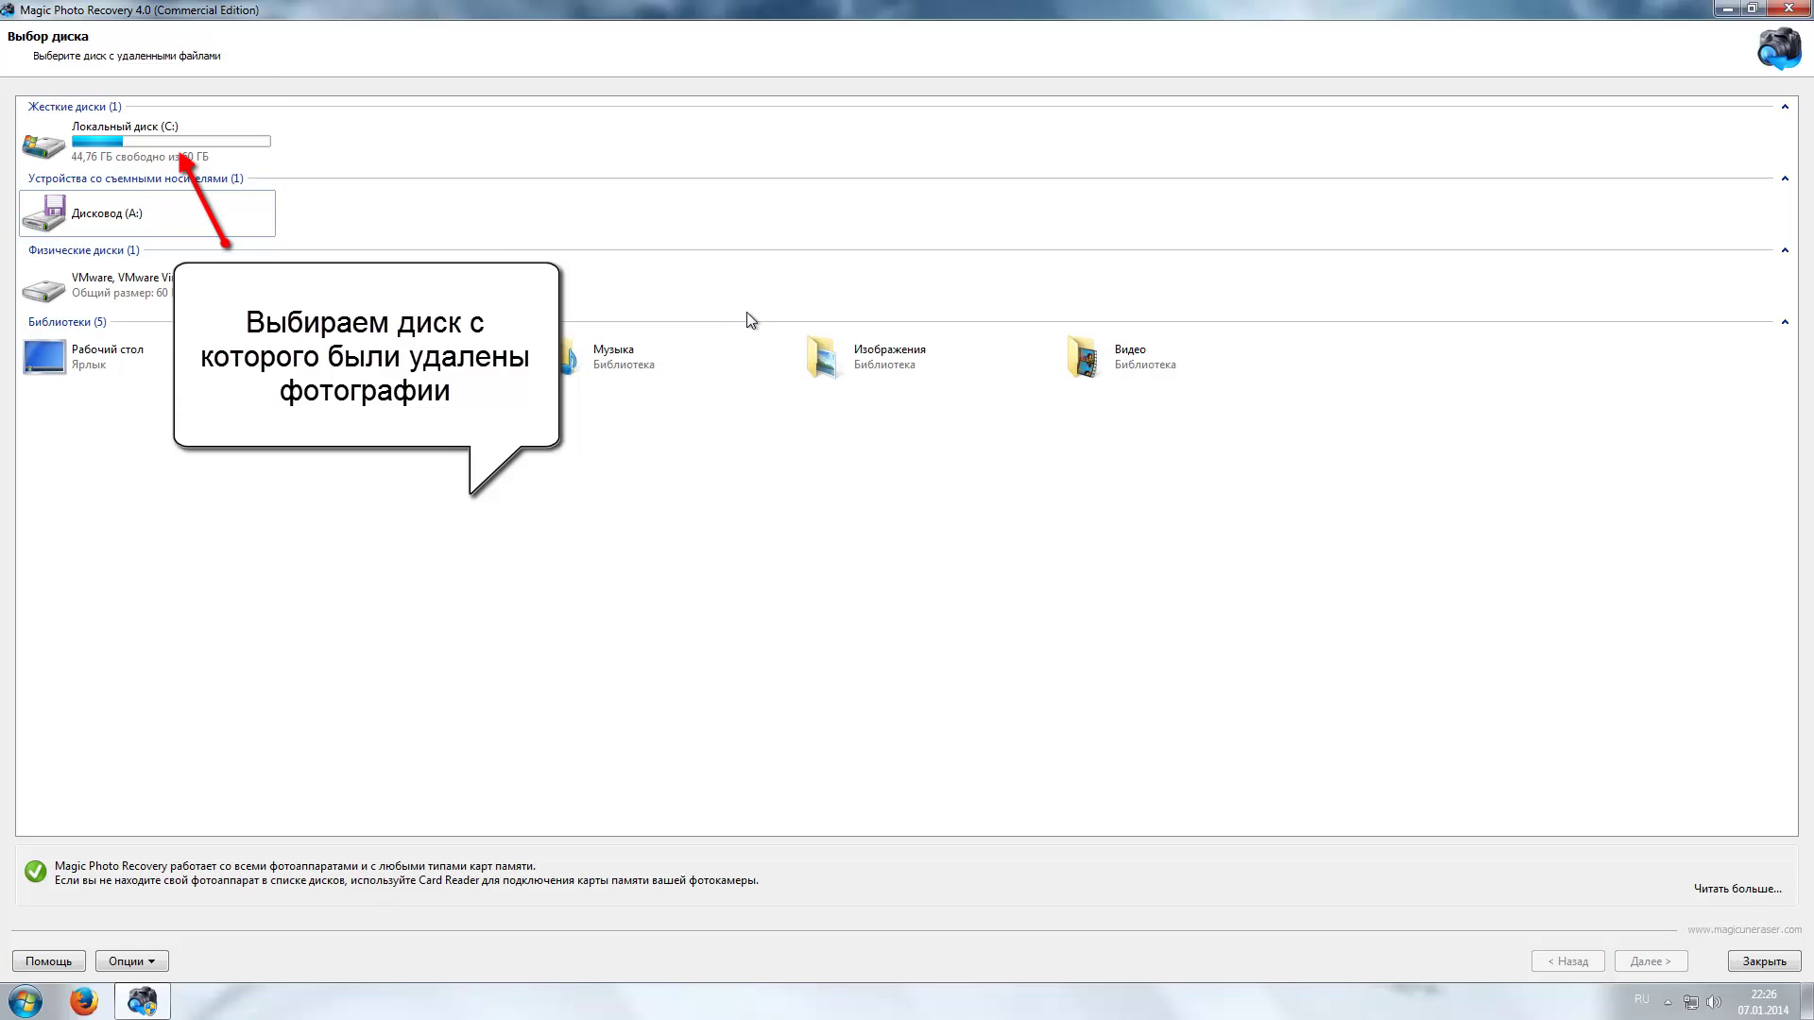
Choose Локальный диск (C:) as the disk to search and proceed with the quick scan (Быстрое сканирование).
left_click(207, 140)
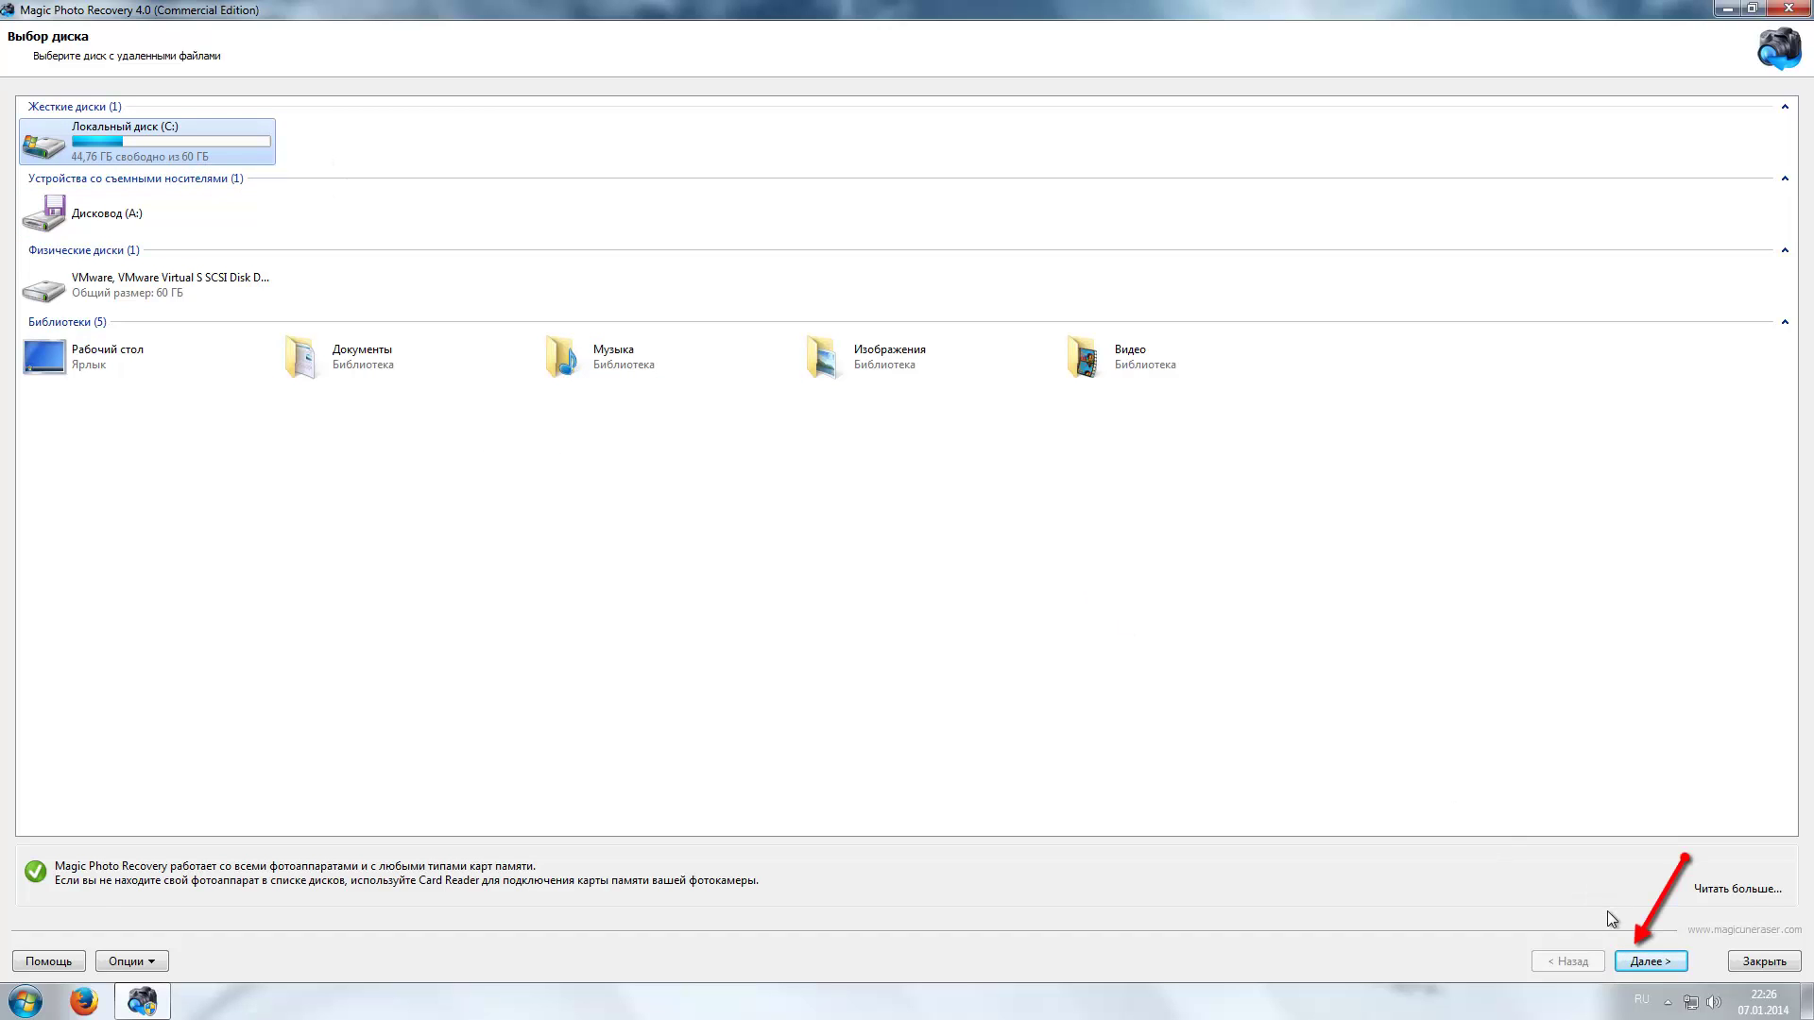
left_click(1638, 960)
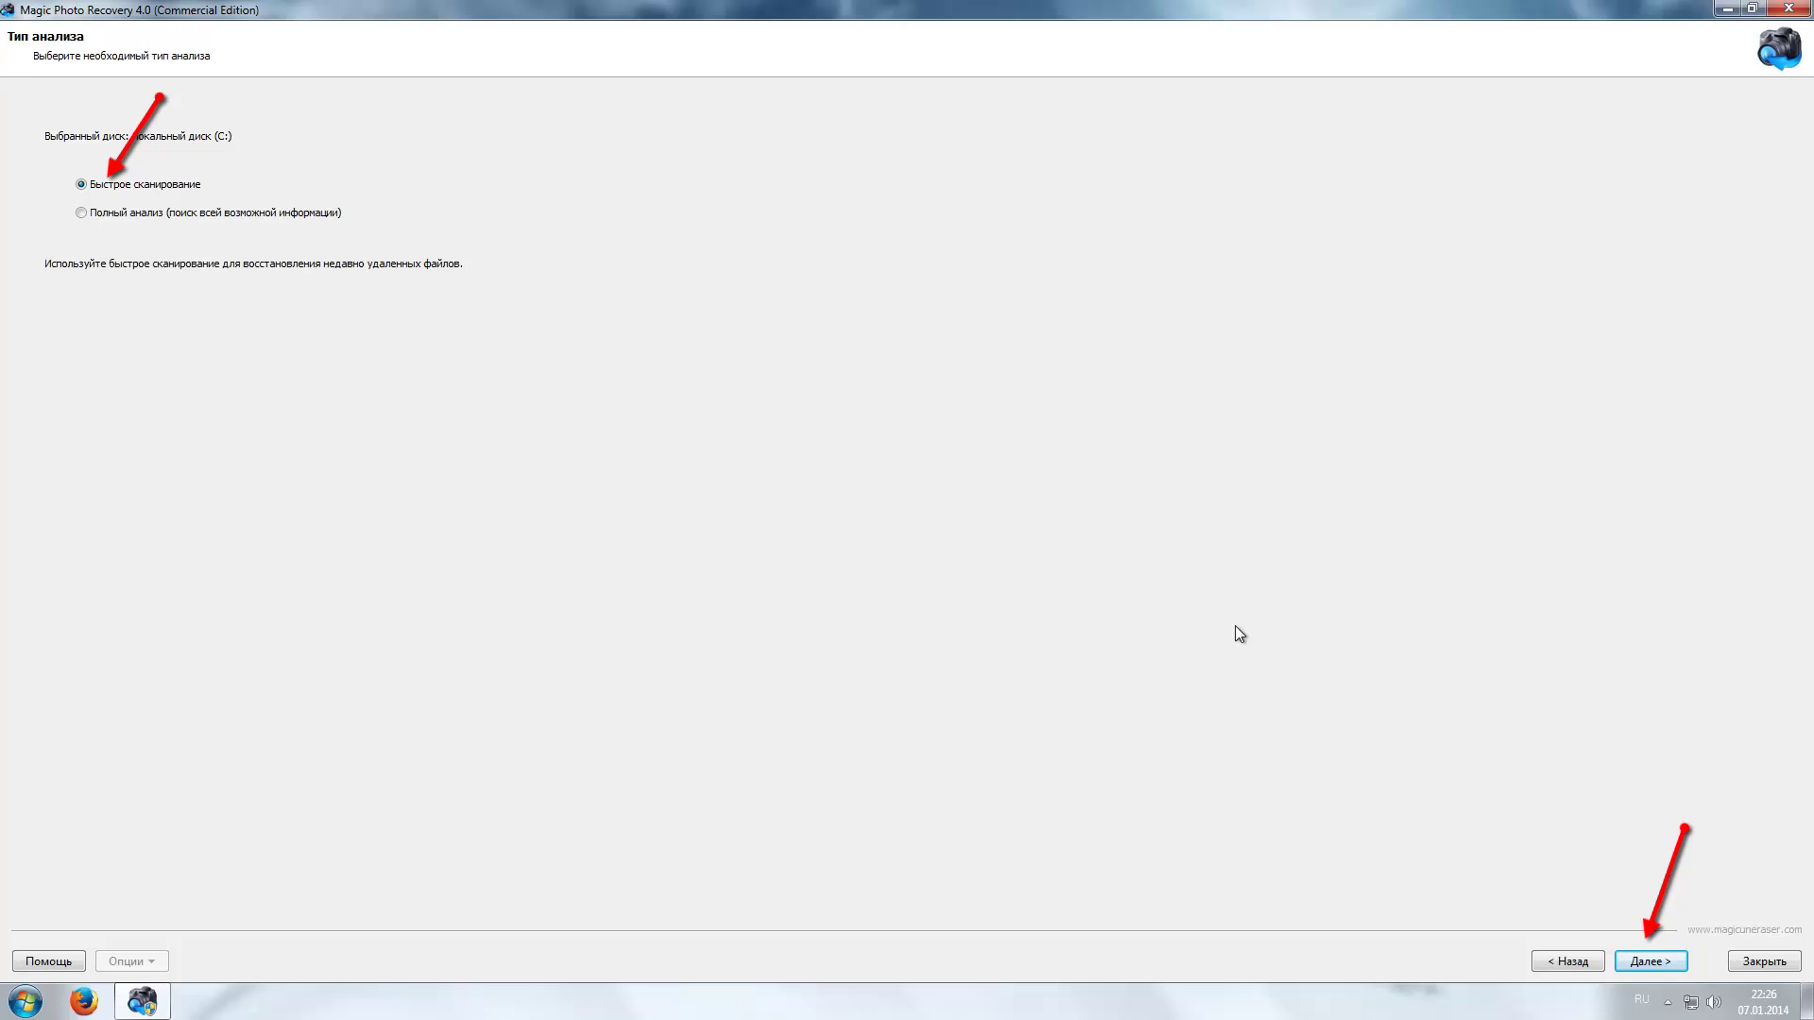
key("Return")
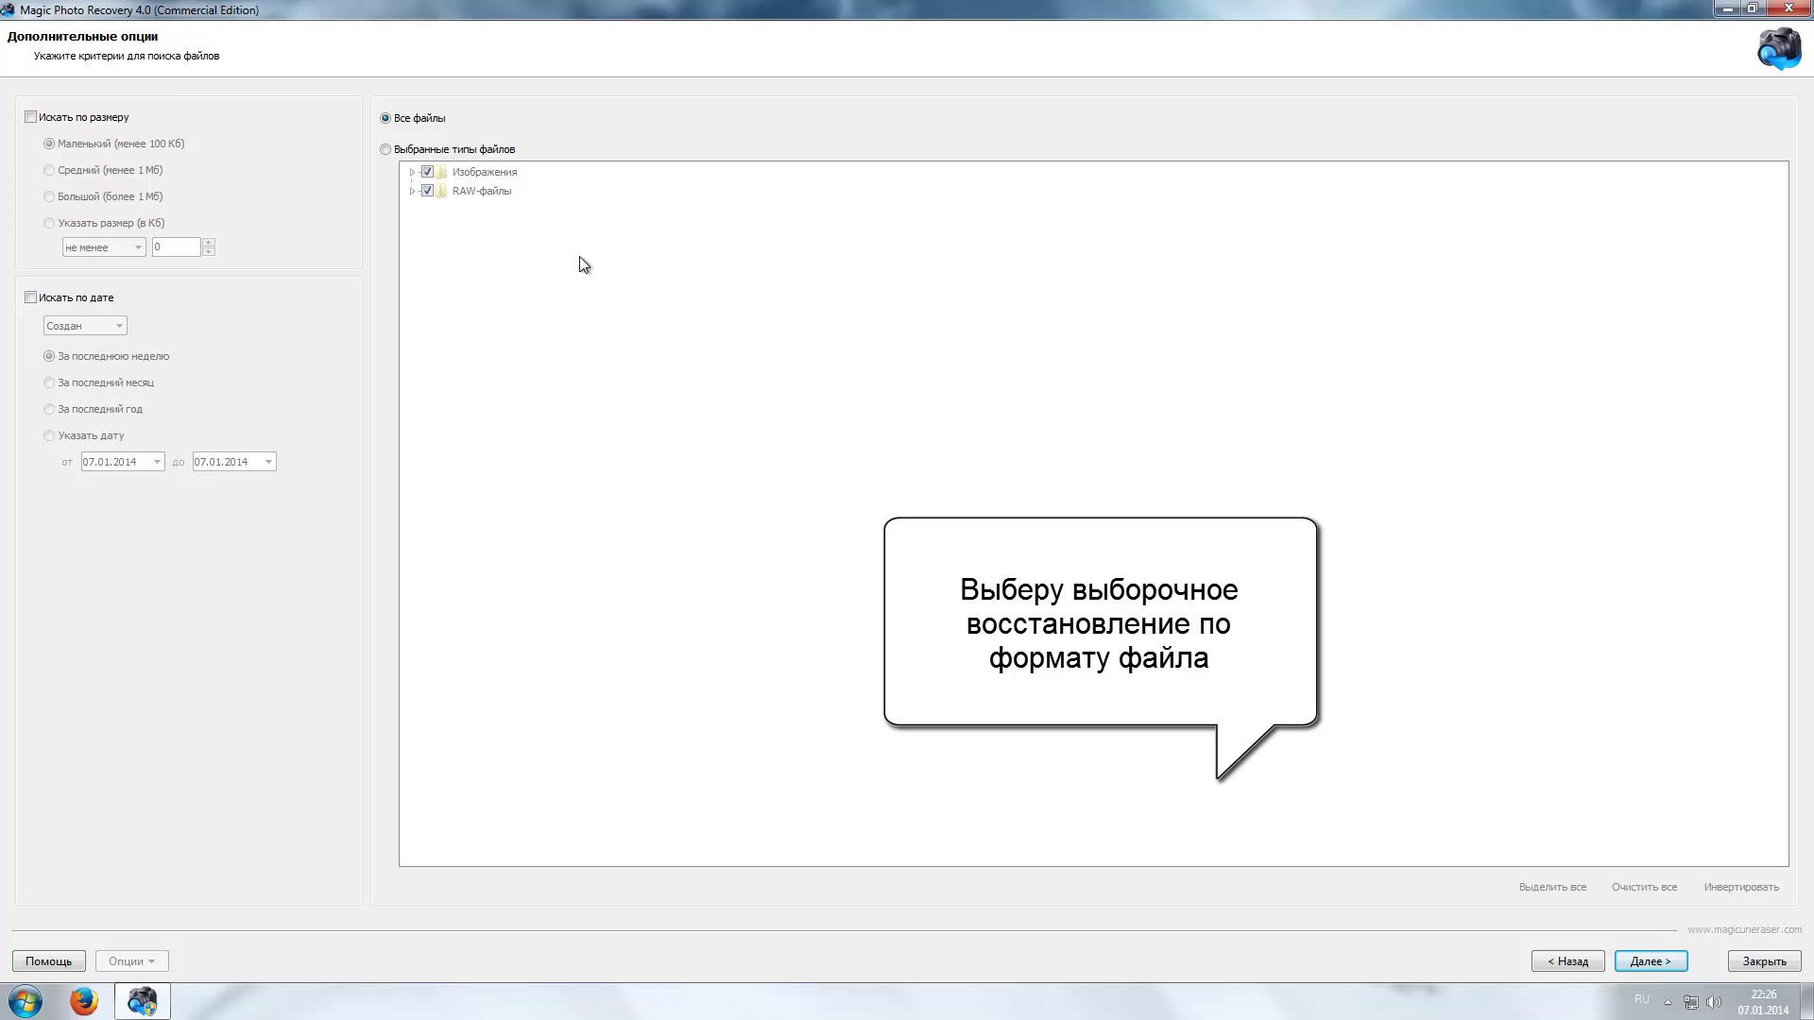
Limit the search to selected file types, excluding RAW files and keeping only the JPEG formats *.jpe, *.jpeg and *.jpg under images.
left_click(387, 150)
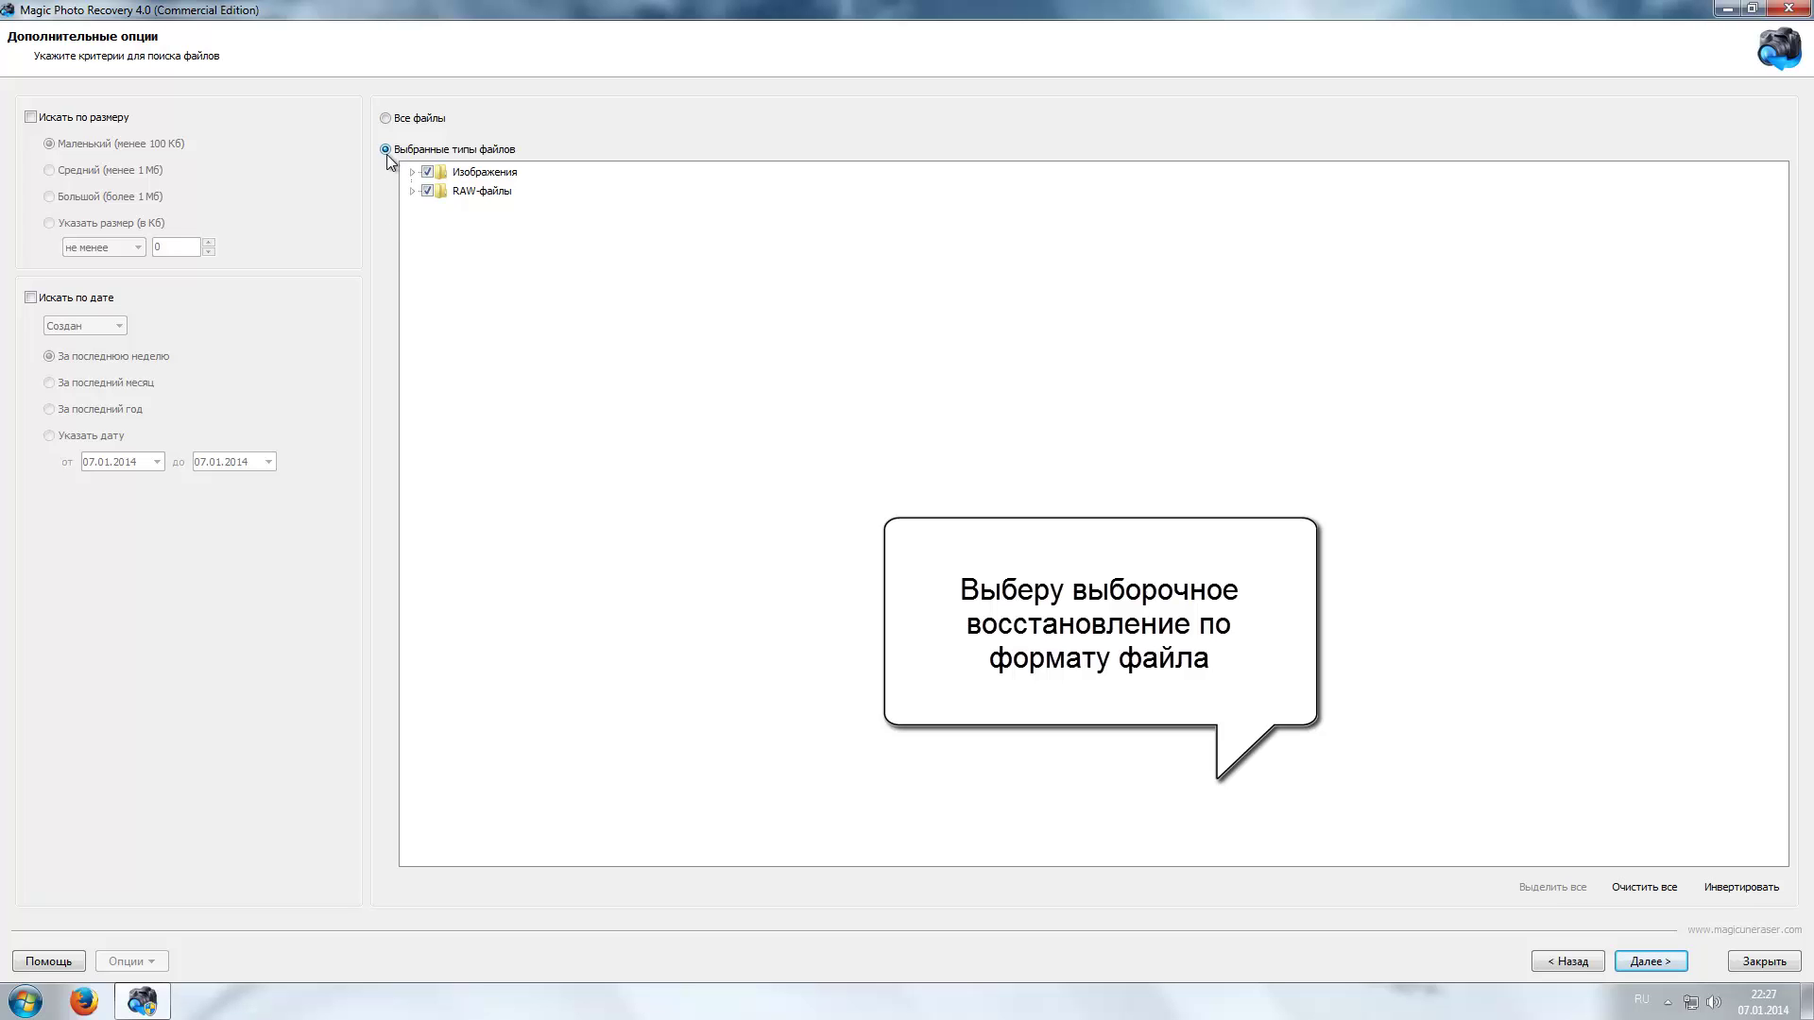
left_click(428, 192)
left_click(428, 172)
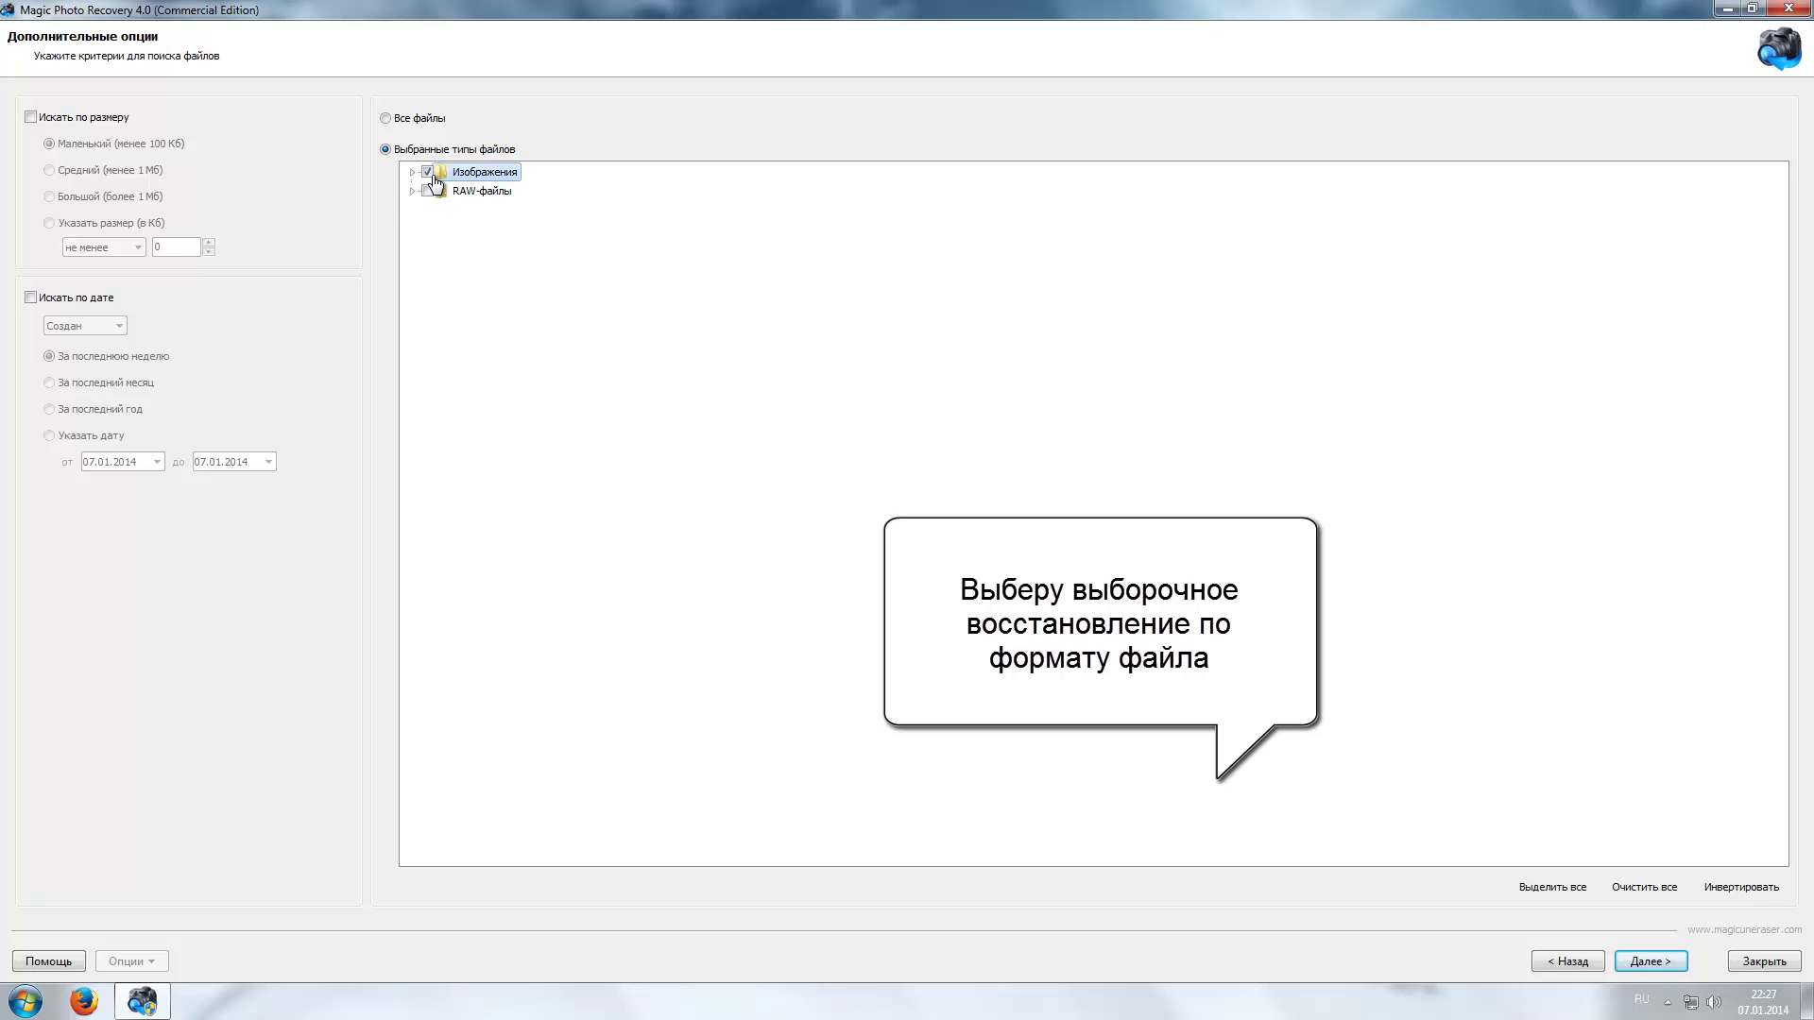
left_click(412, 174)
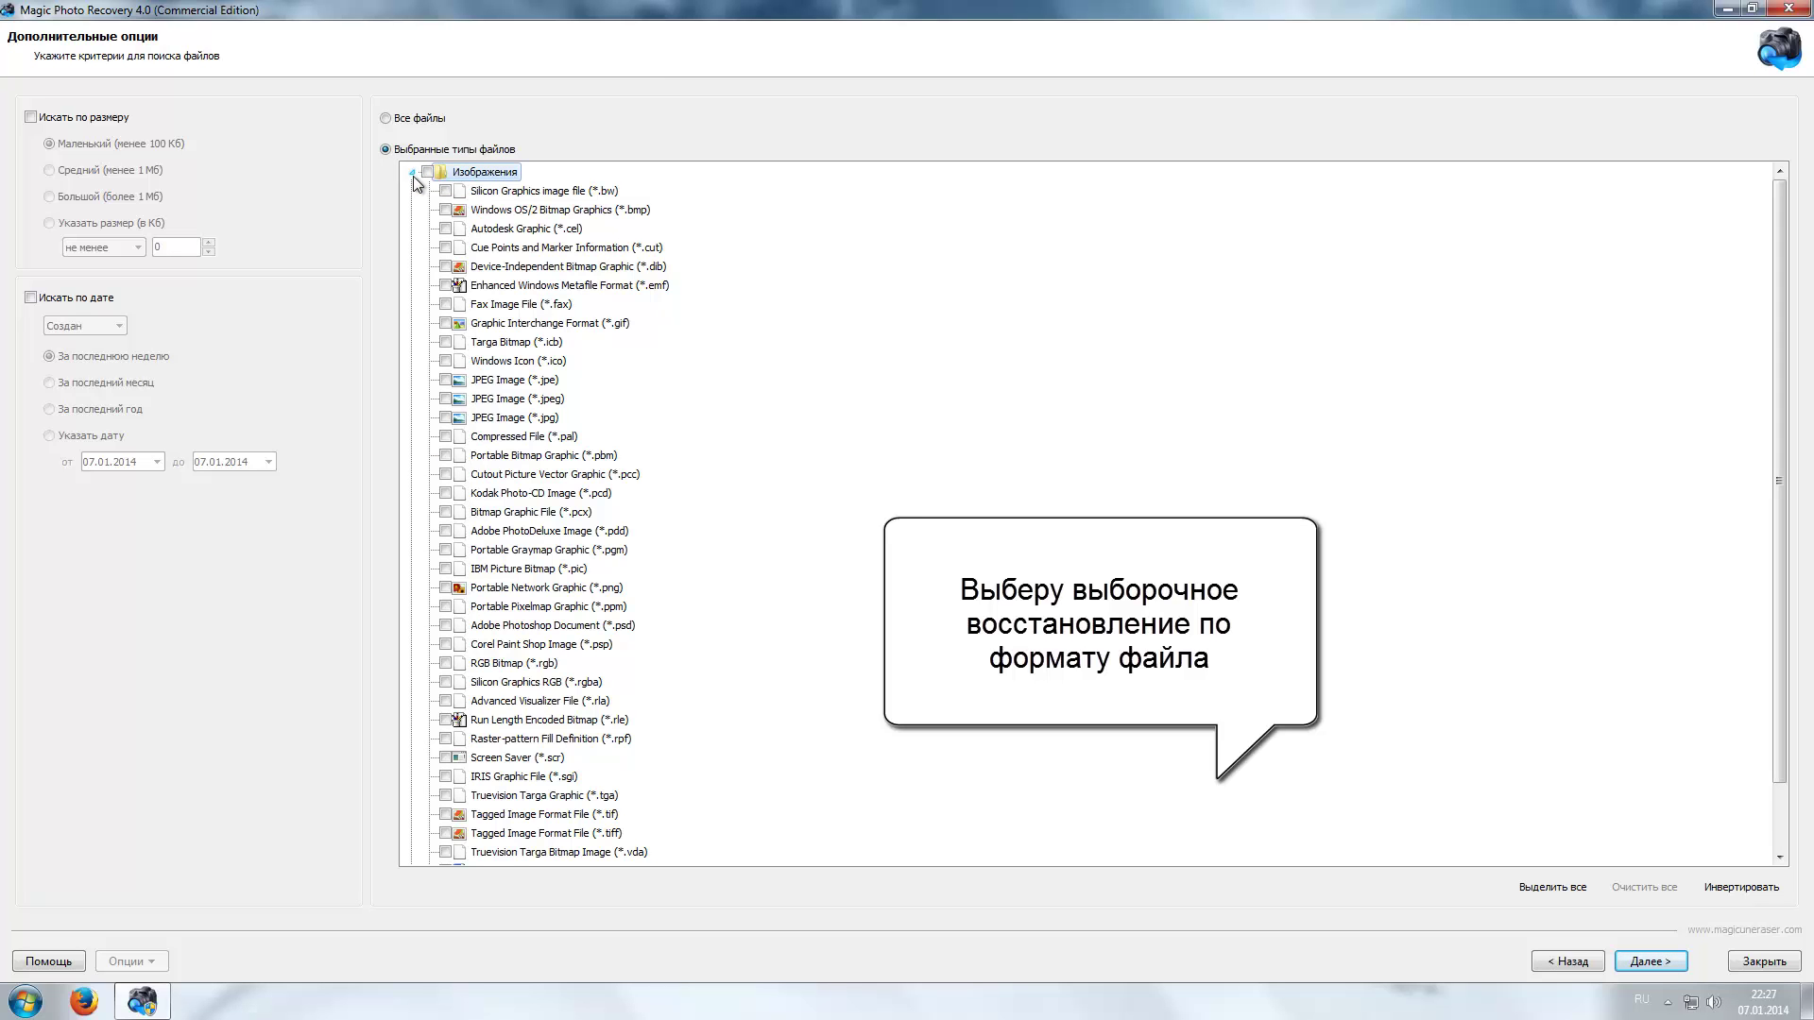
left_click(445, 398)
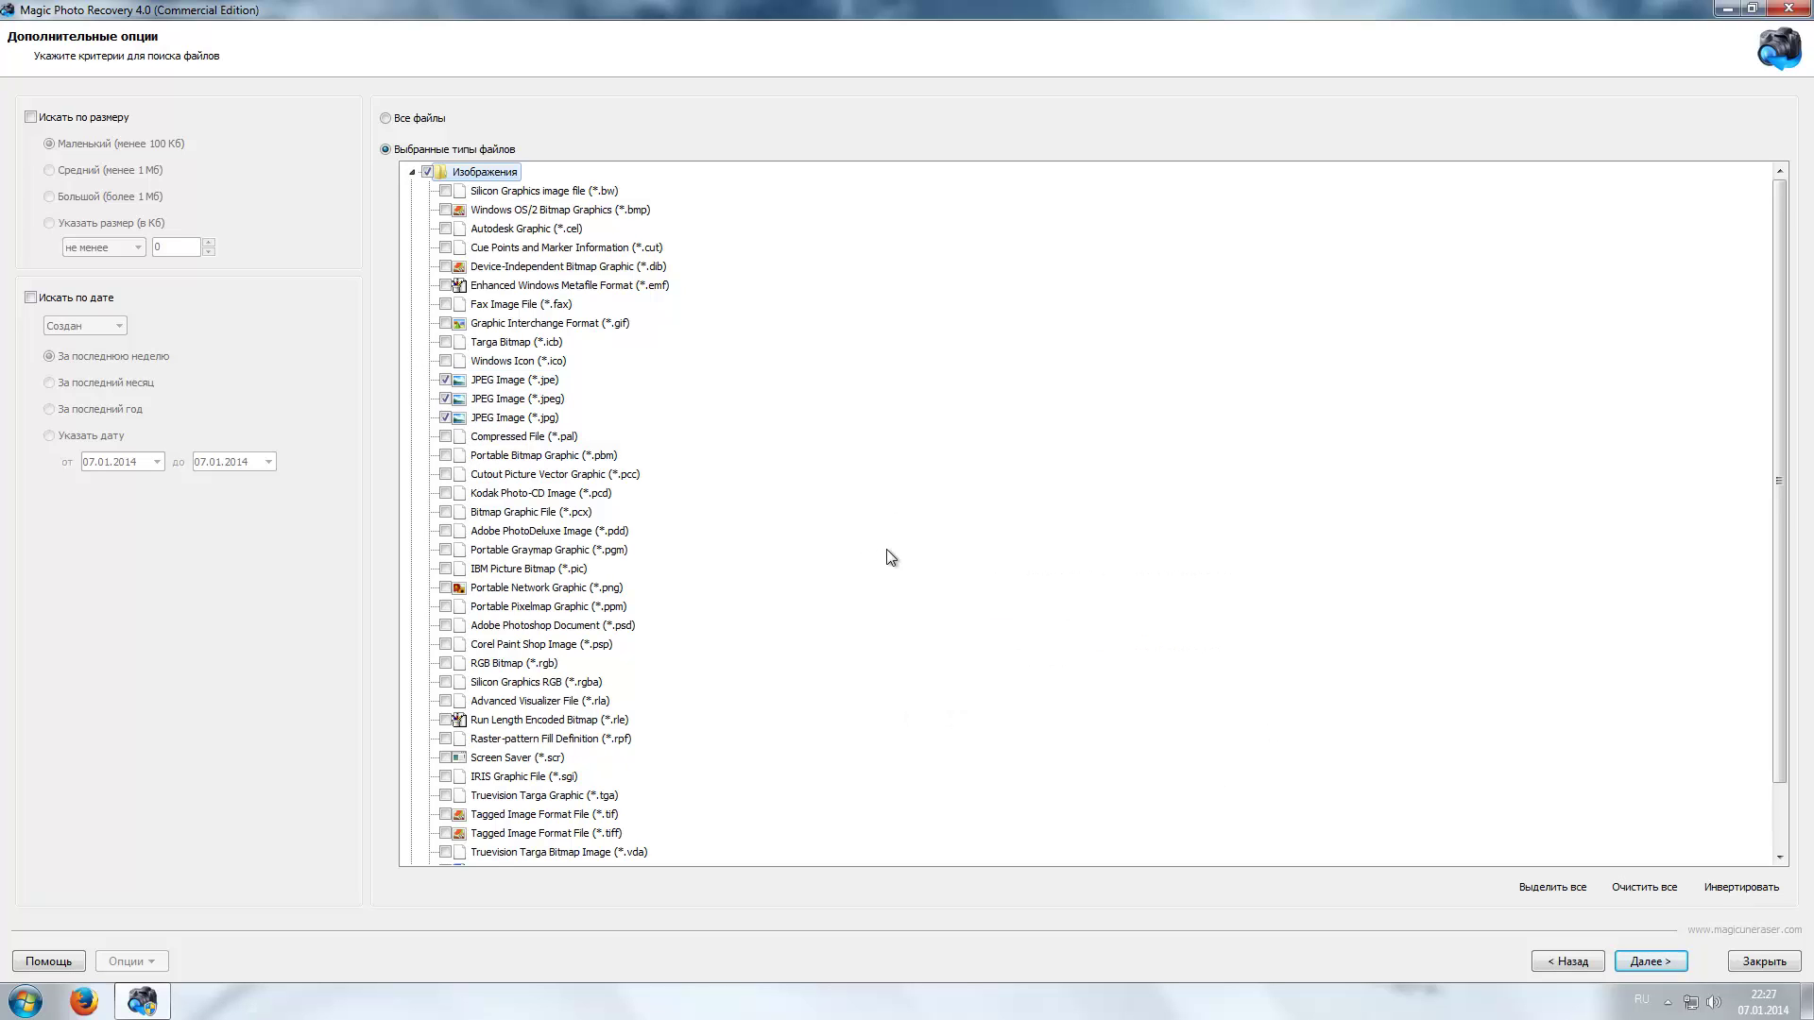
Start analysing drive C: and stop the scan once the deleted wallpapers have been found.
left_click(1650, 960)
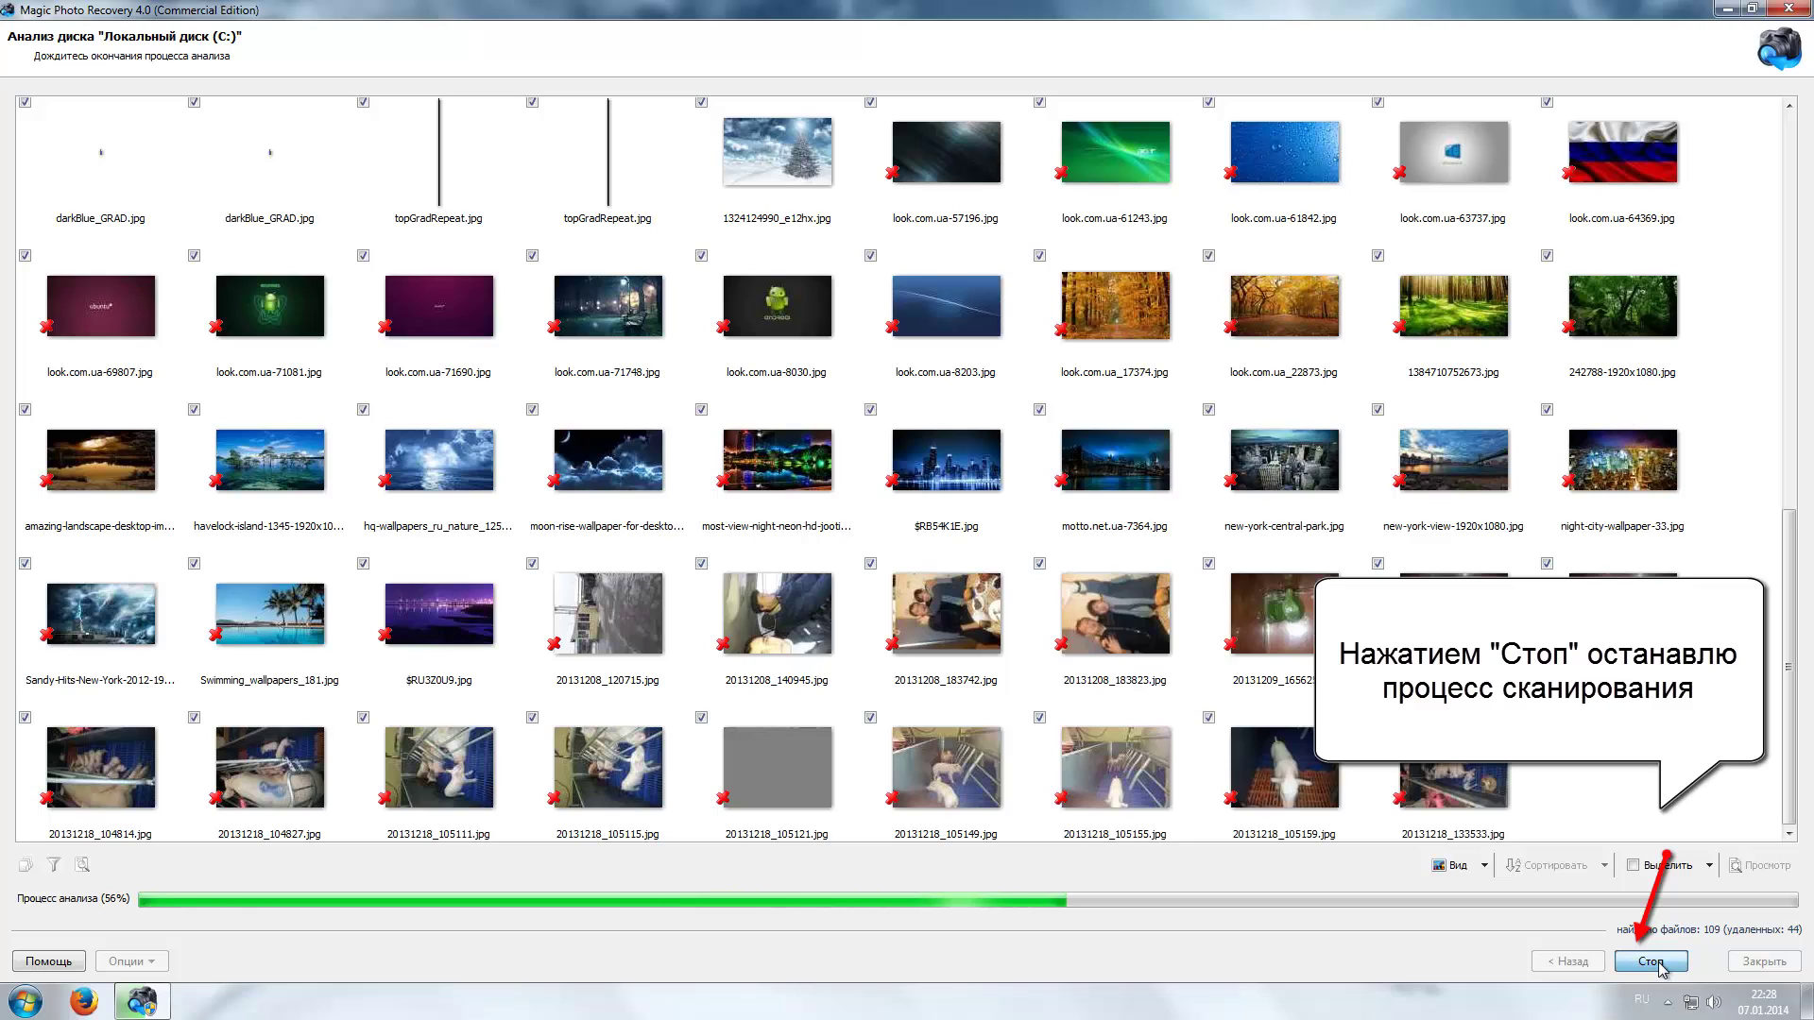
left_click(1655, 962)
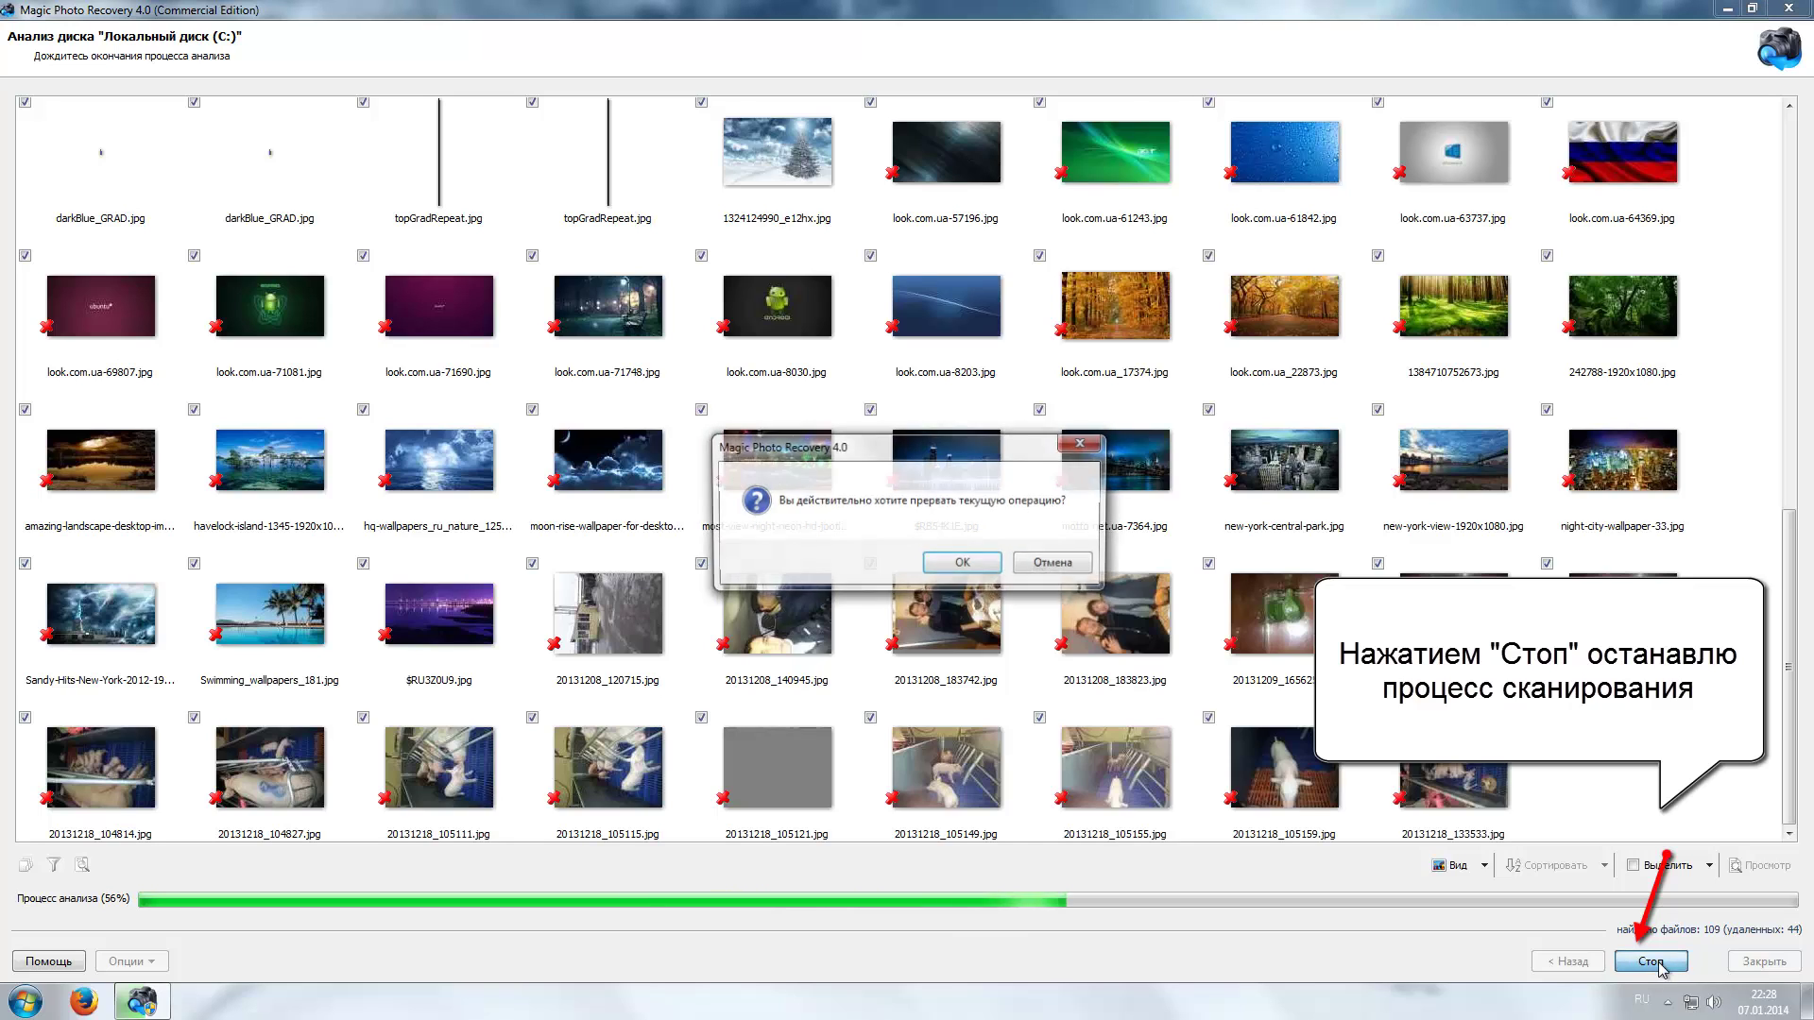
left_click(964, 565)
Clear the recovery selection from all found files.
left_click_drag(1503, 446, 1505, 556)
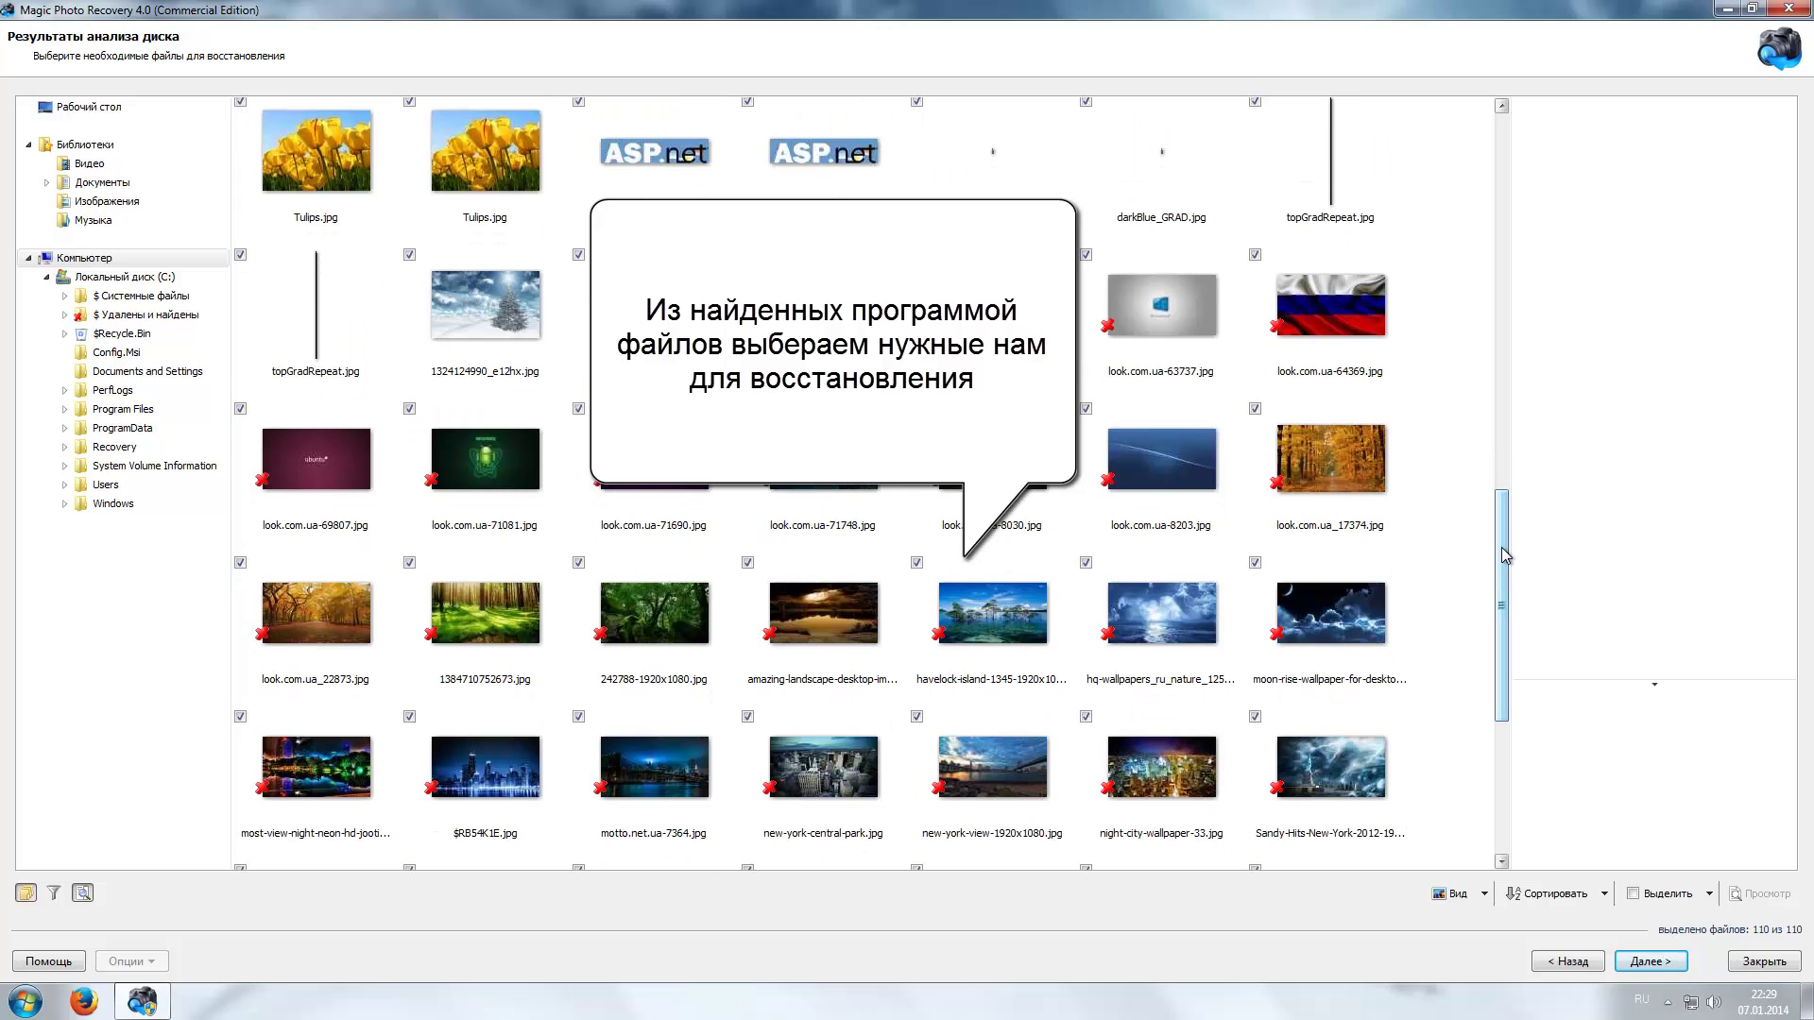
left_click_drag(1505, 553, 1538, 648)
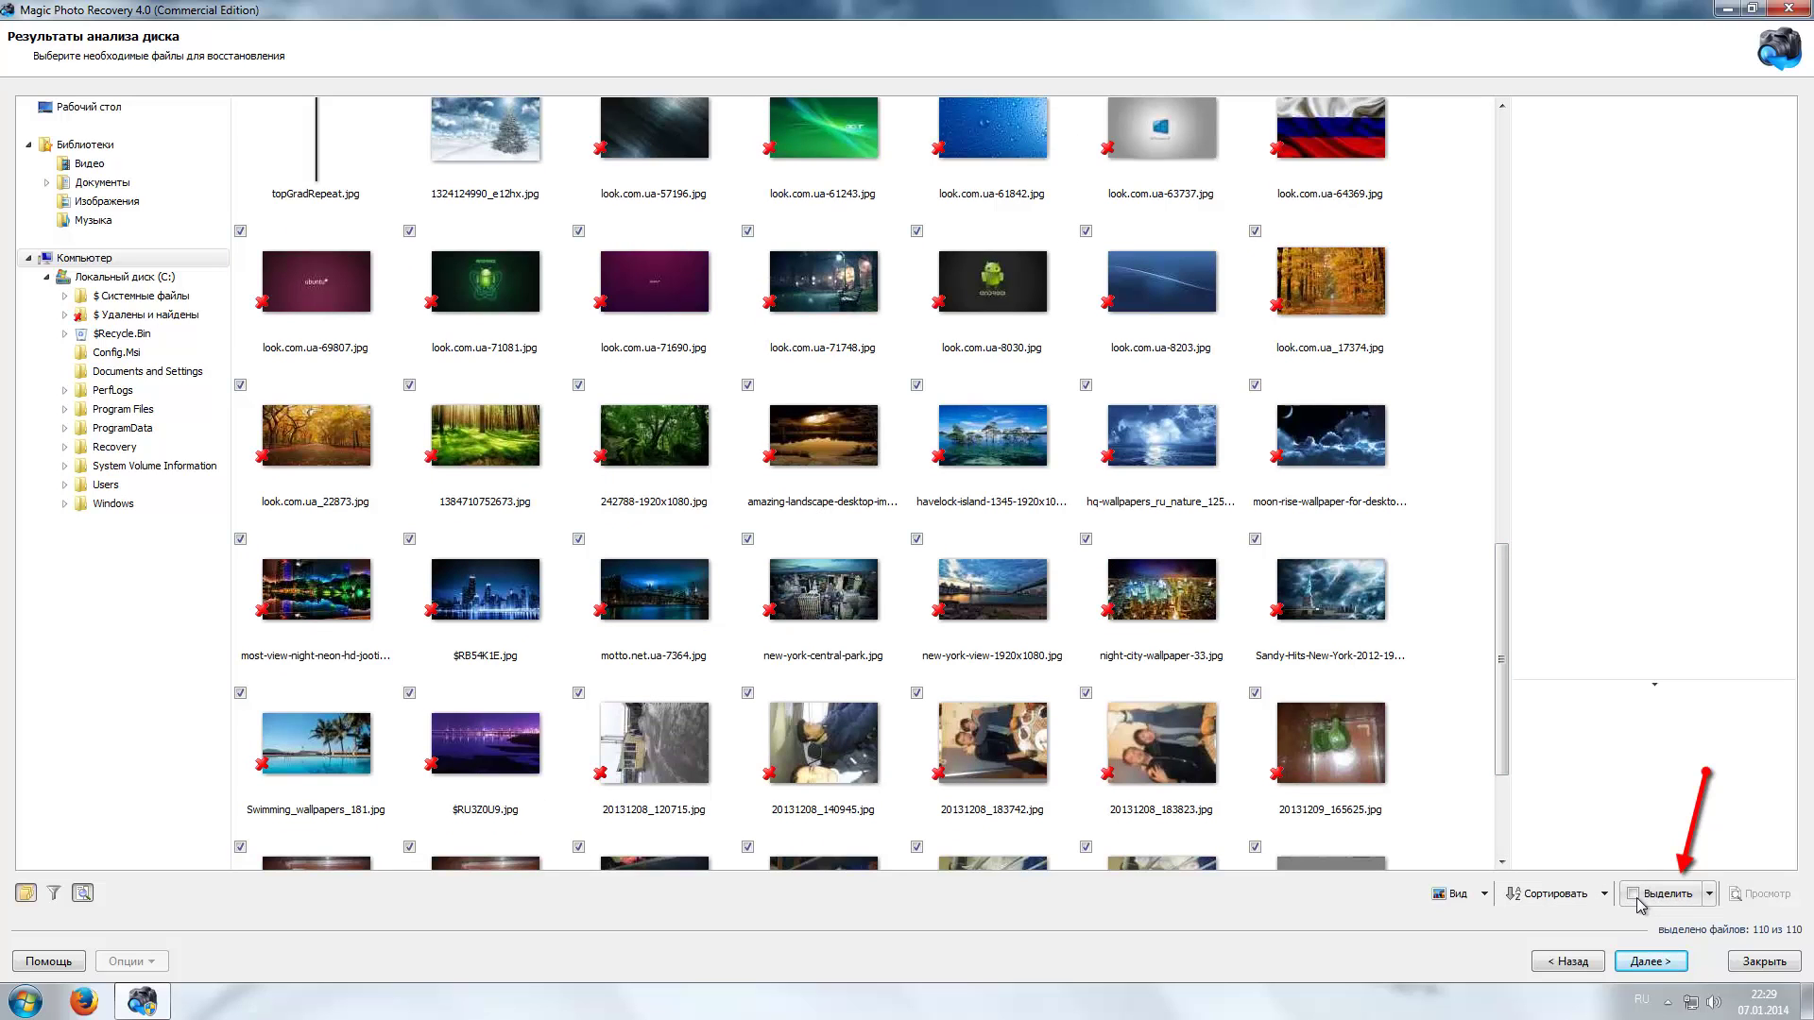
left_click(1711, 897)
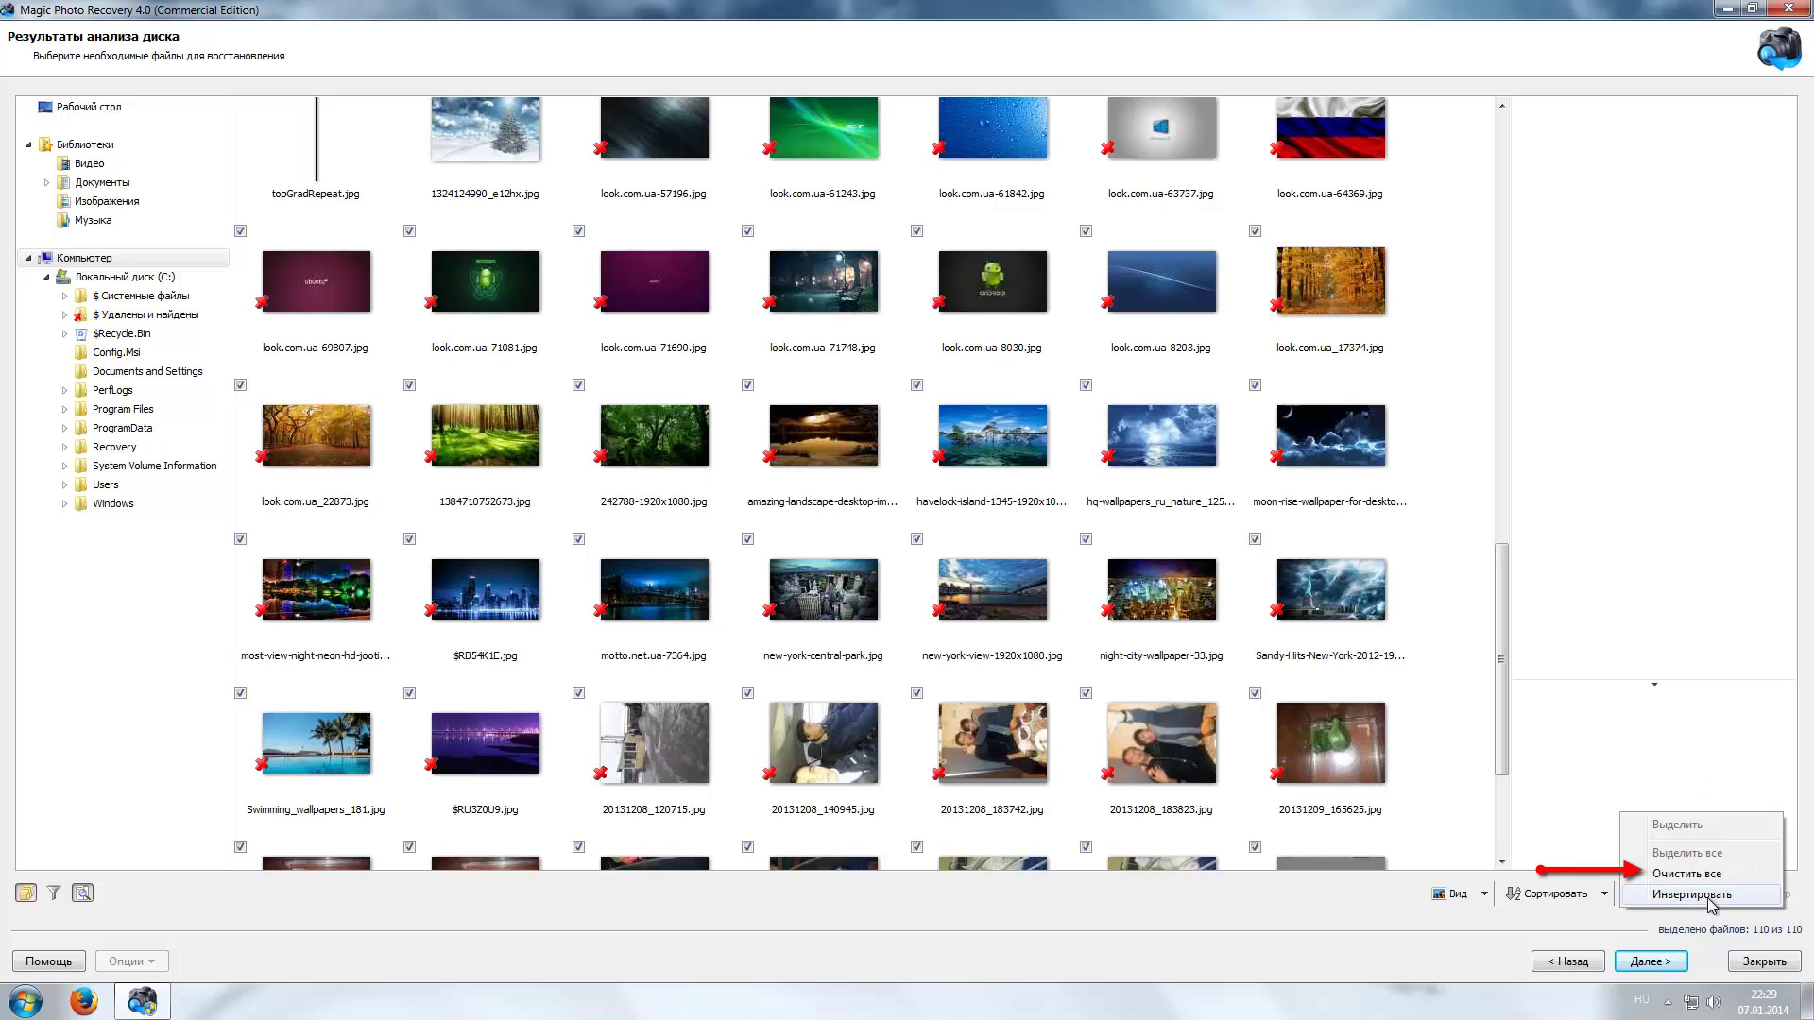
left_click(1692, 875)
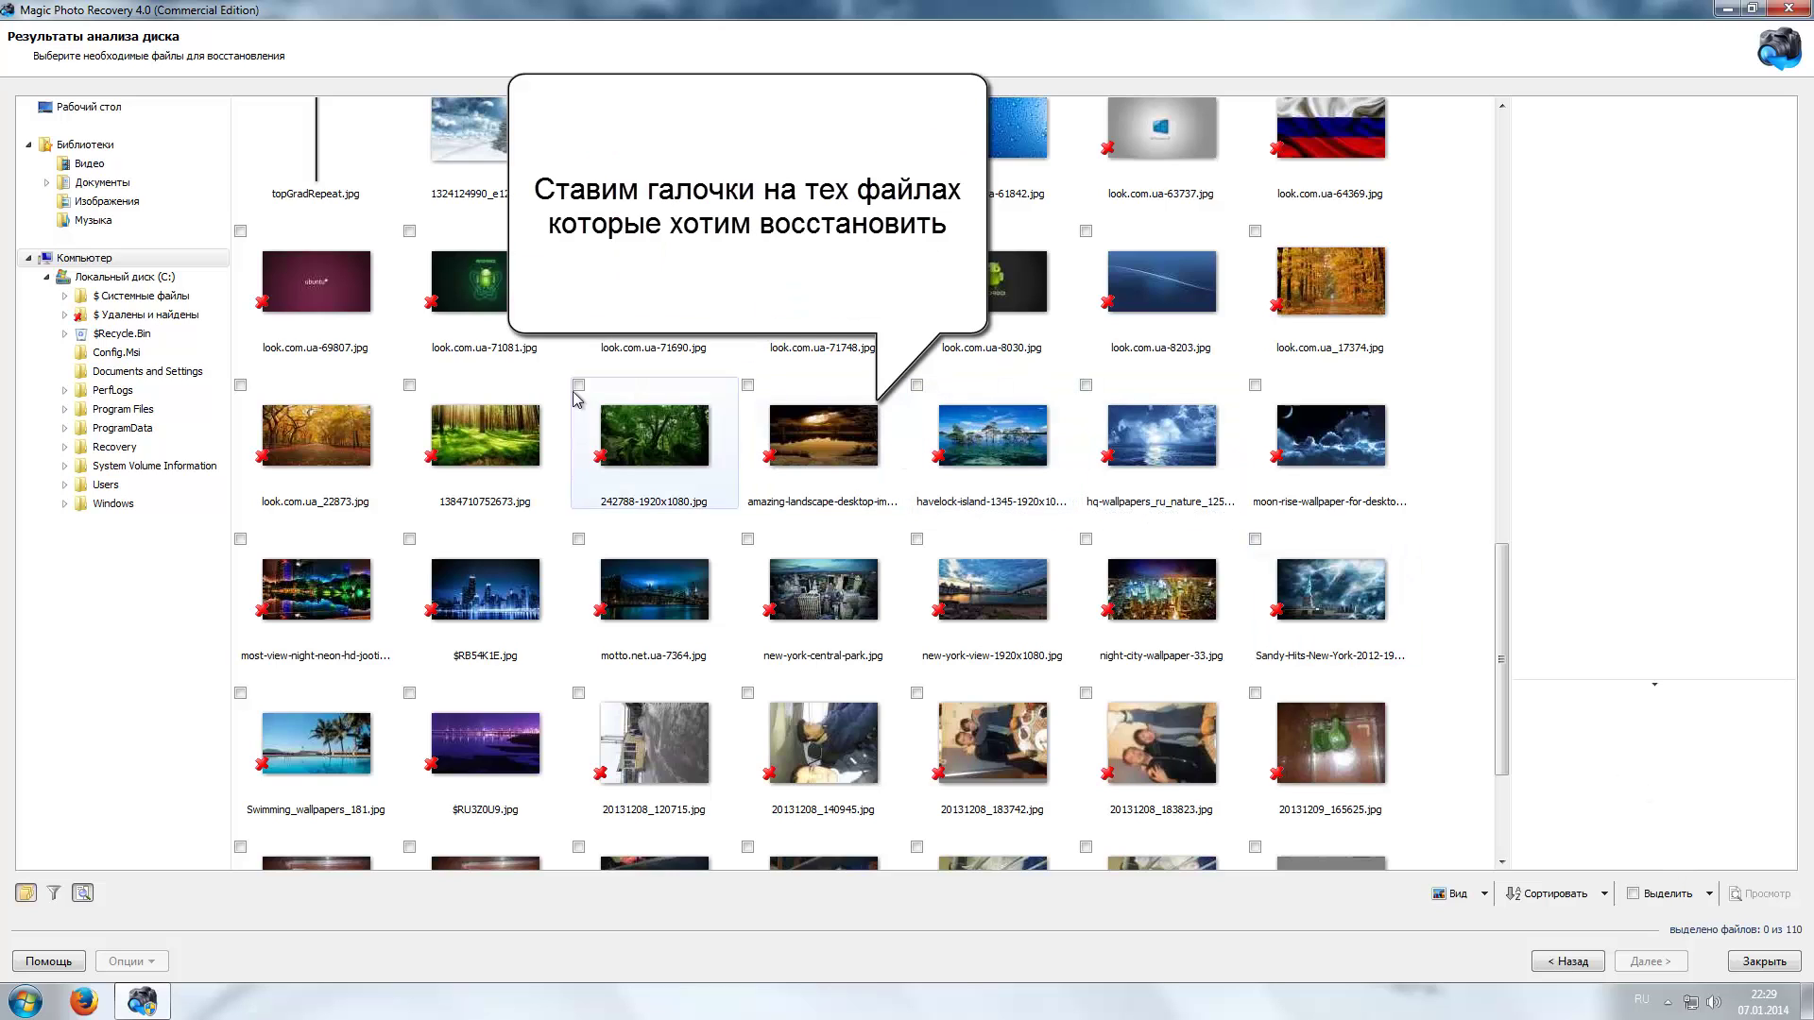
Mark the six deleted wallpapers from 1384710752673.jpg through the moon-rise wallpaper for recovery.
left_click(411, 387)
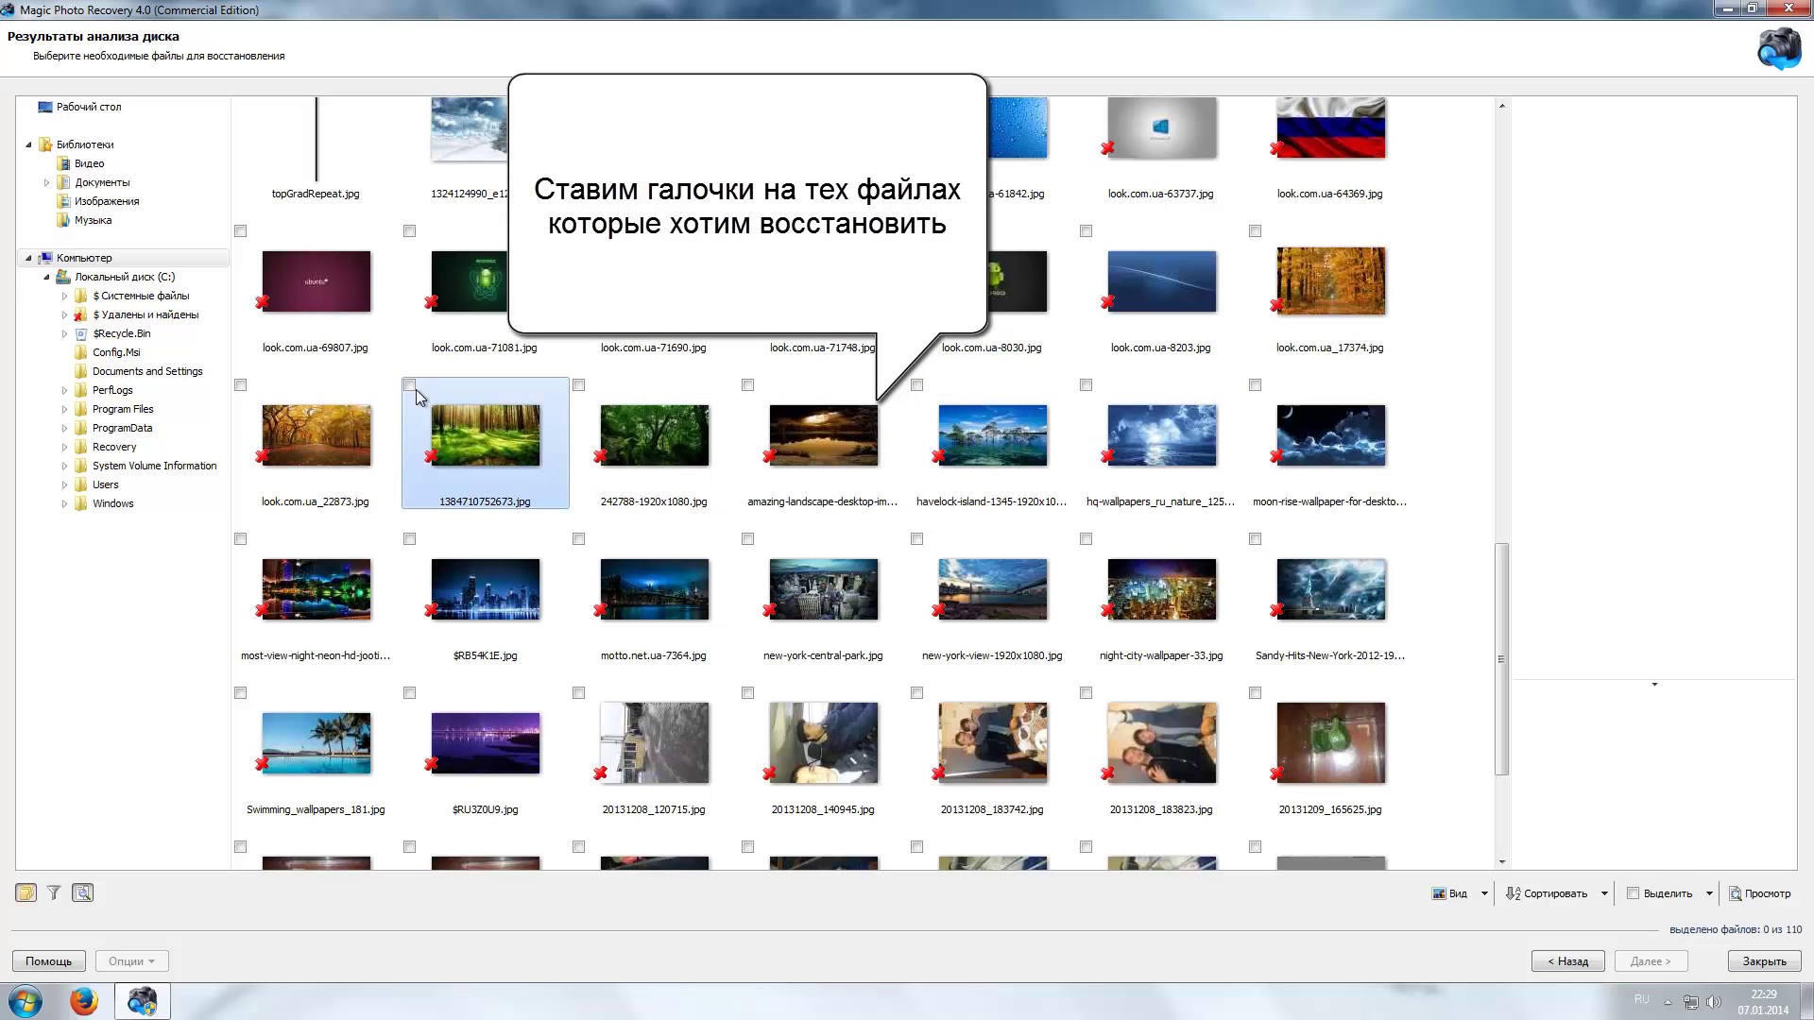
left_click(578, 385)
left_click(747, 385)
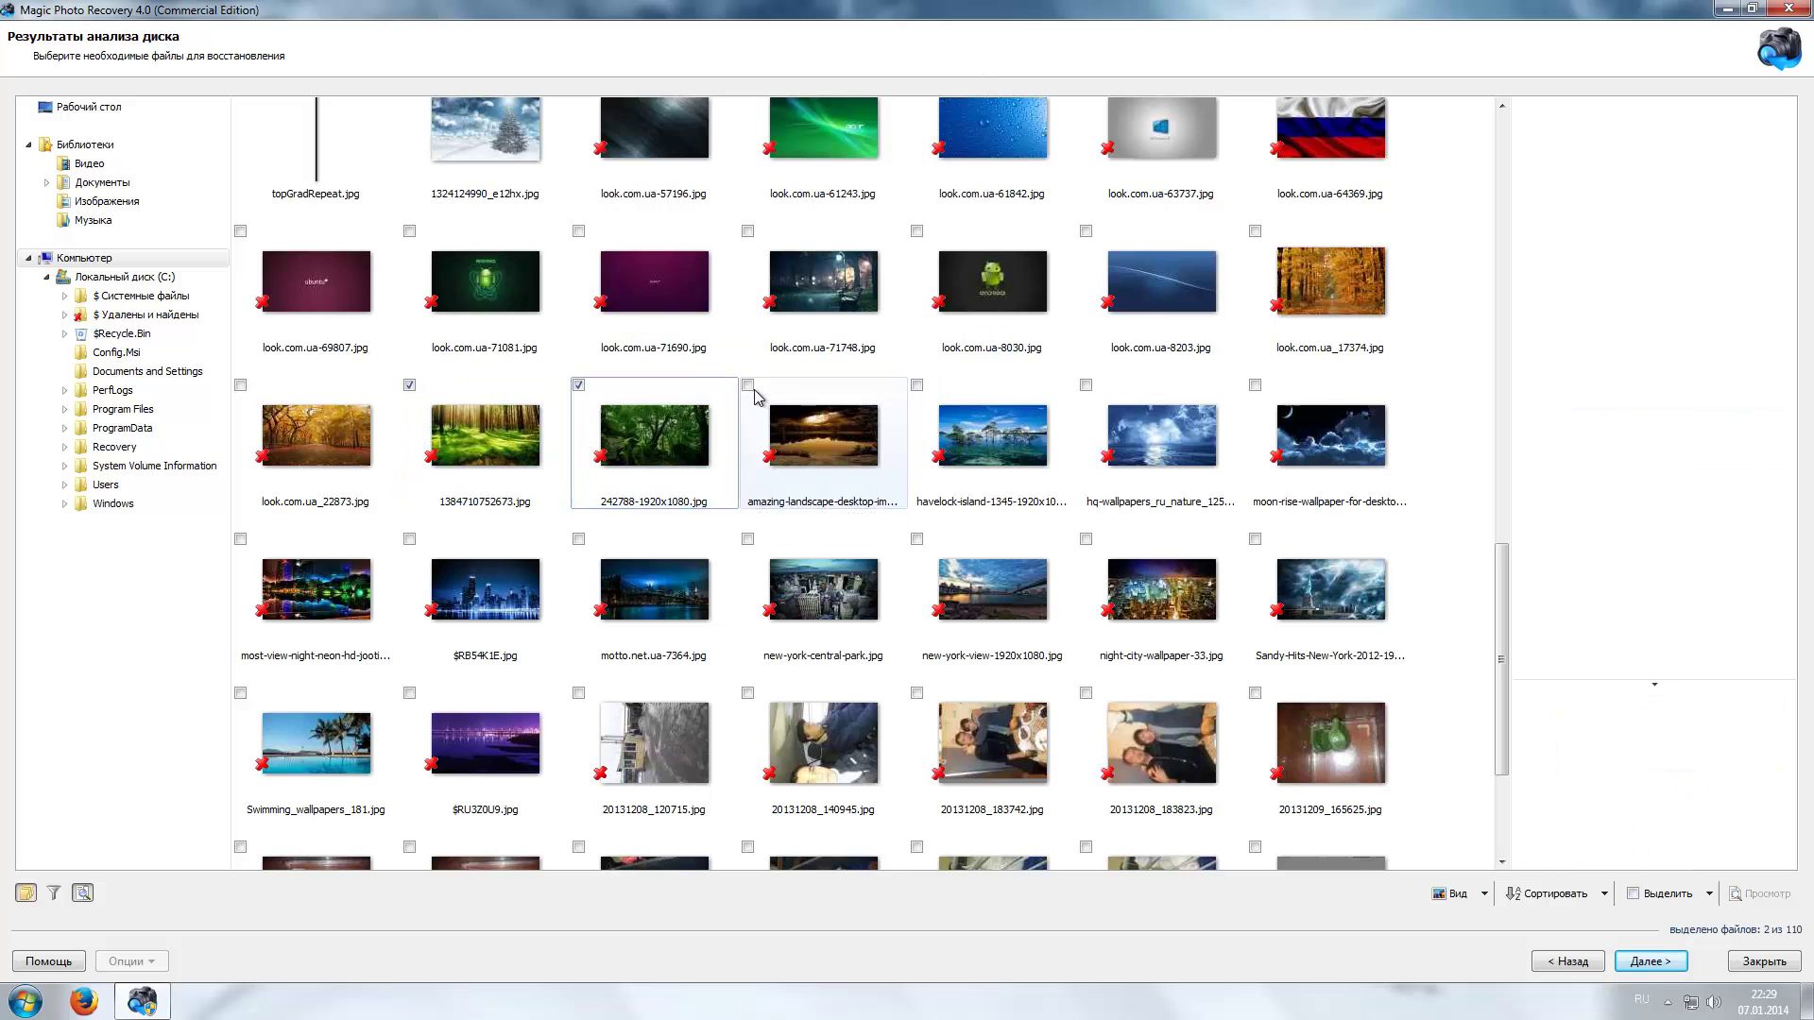
left_click(917, 386)
left_click(1085, 386)
left_click(1255, 386)
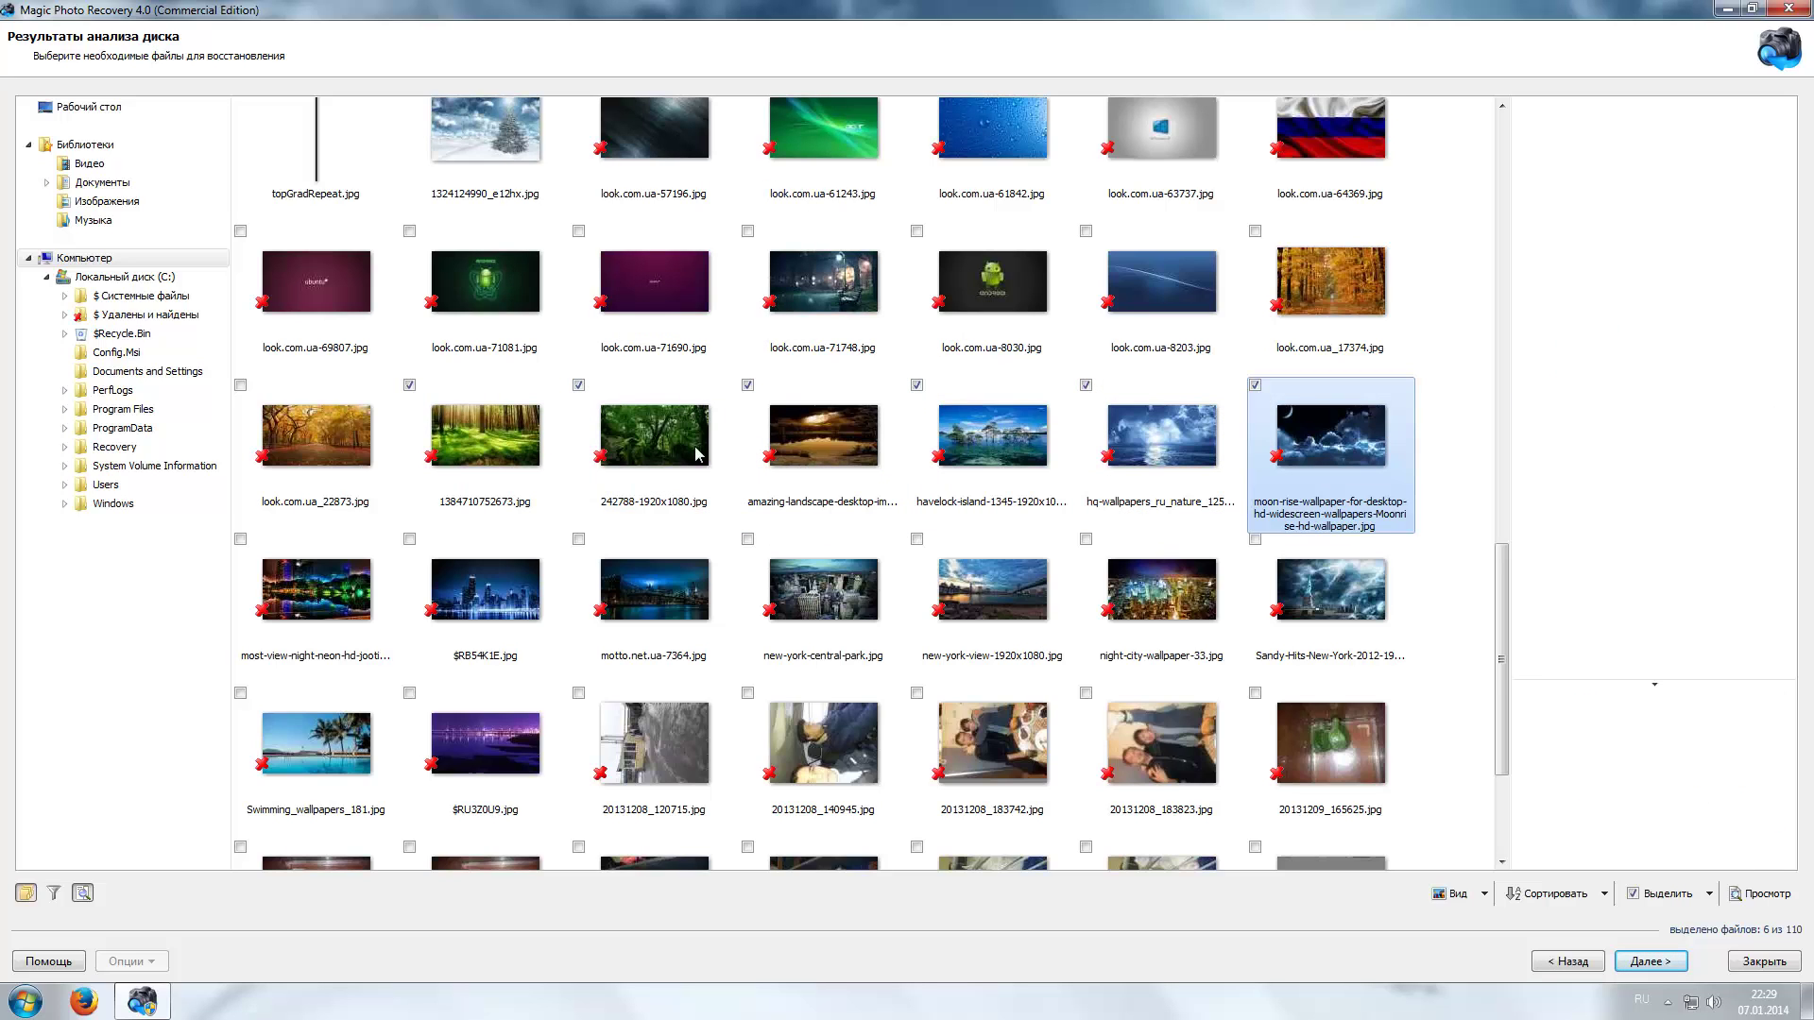
Mark the seven deleted wallpapers in the following row, from most-view-night-neon through Sandy-Hits-New-York-2012, for recovery.
left_click(240, 540)
left_click(409, 547)
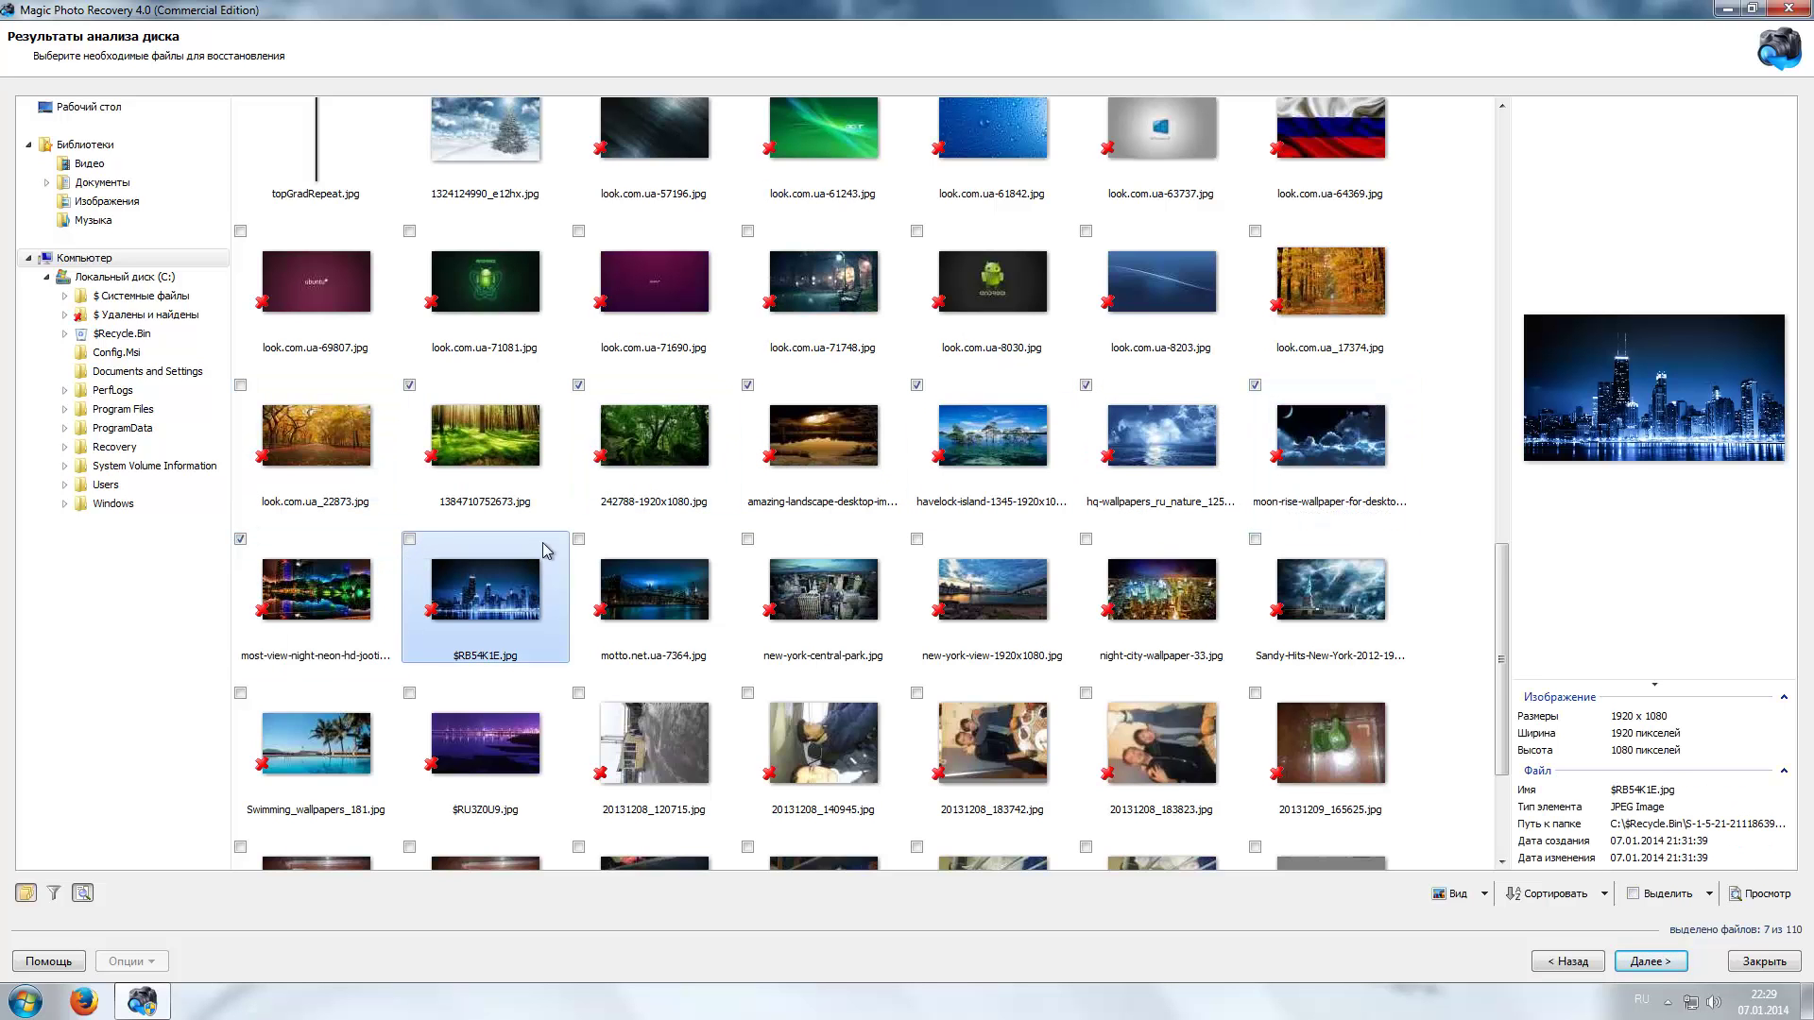
left_click(409, 540)
left_click(578, 540)
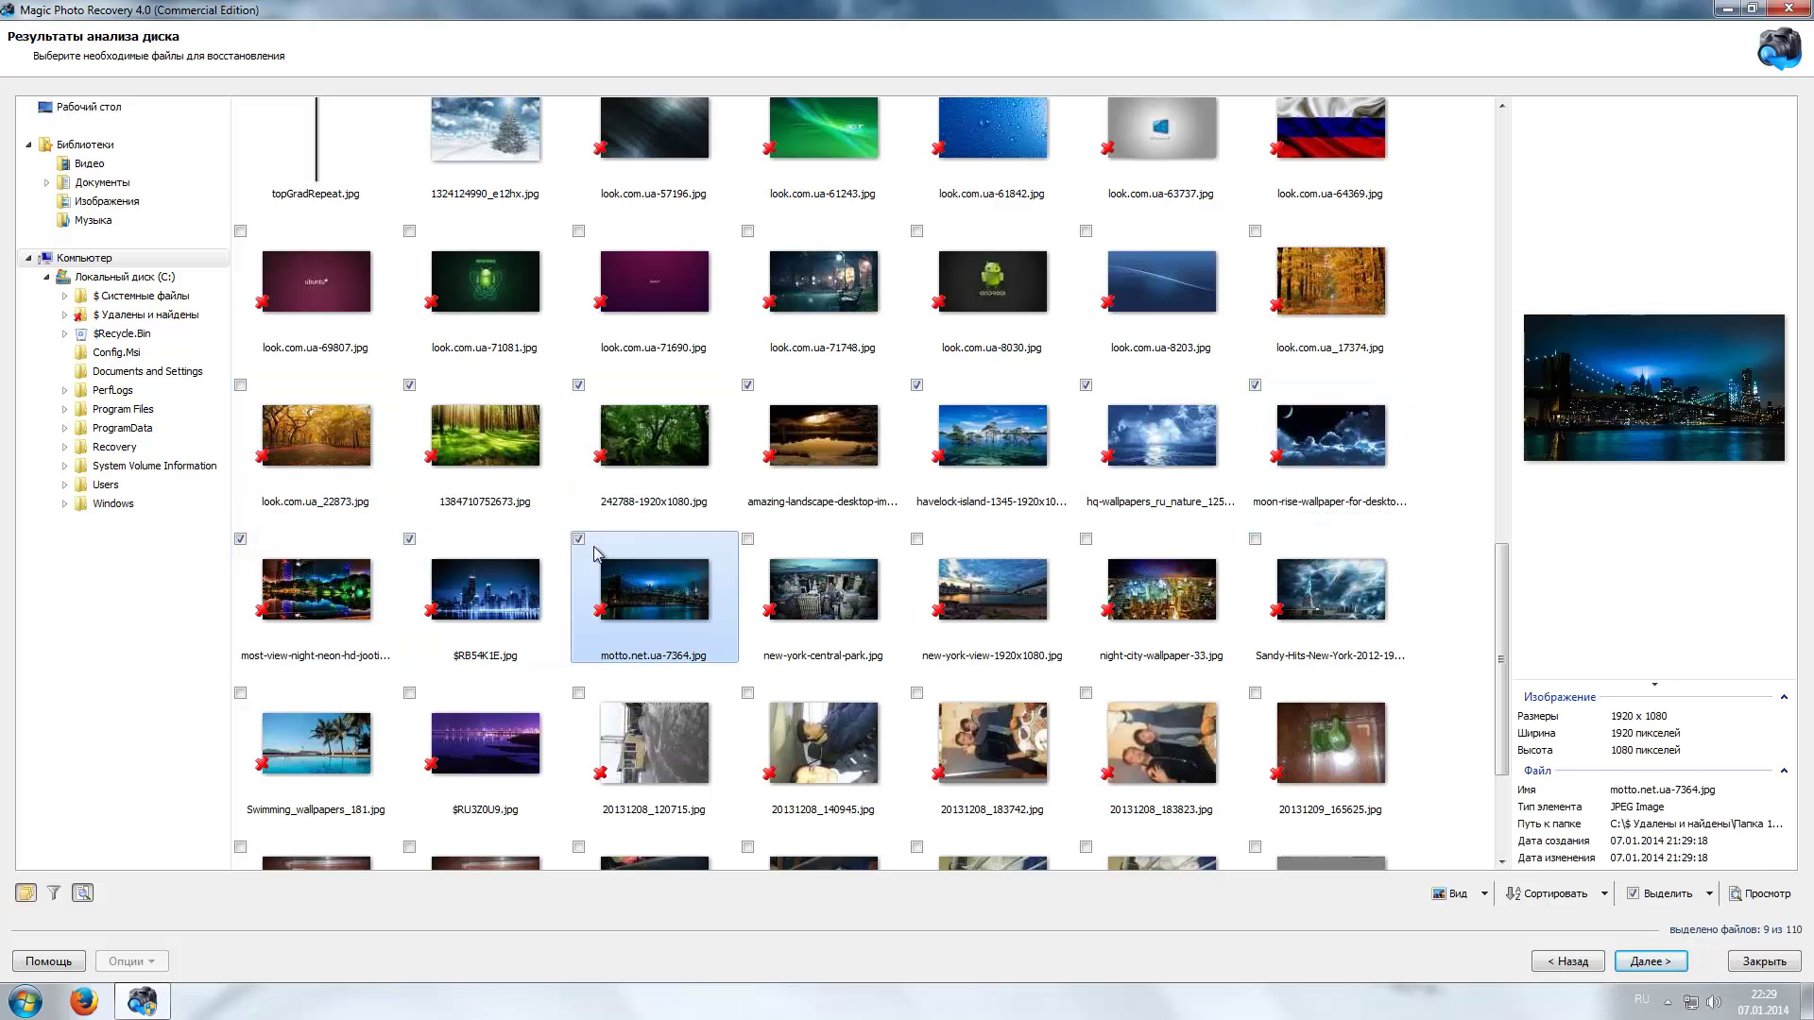
left_click(747, 540)
left_click(916, 540)
left_click(1085, 540)
left_click(1255, 541)
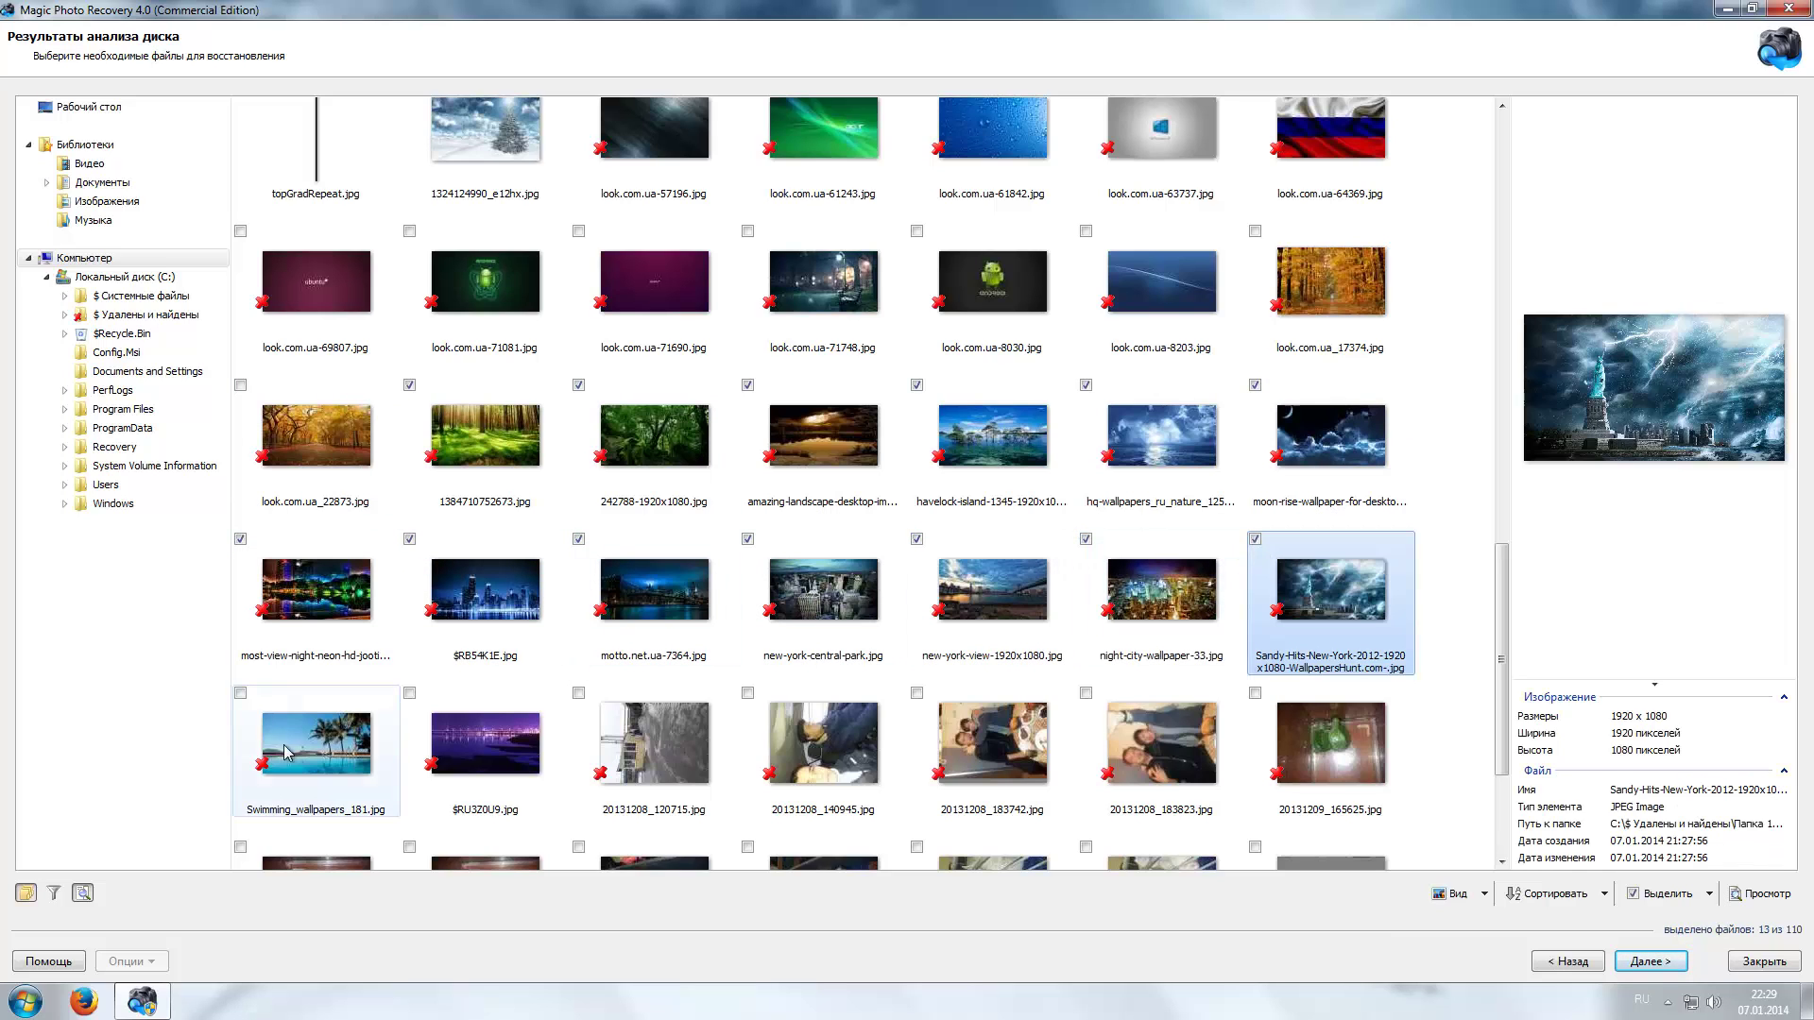
Mark Swimming_wallpapers_181.jpg and $RU3Z0U9.jpg for recovery and proceed with saving the files to the hard disk.
left_click(244, 705)
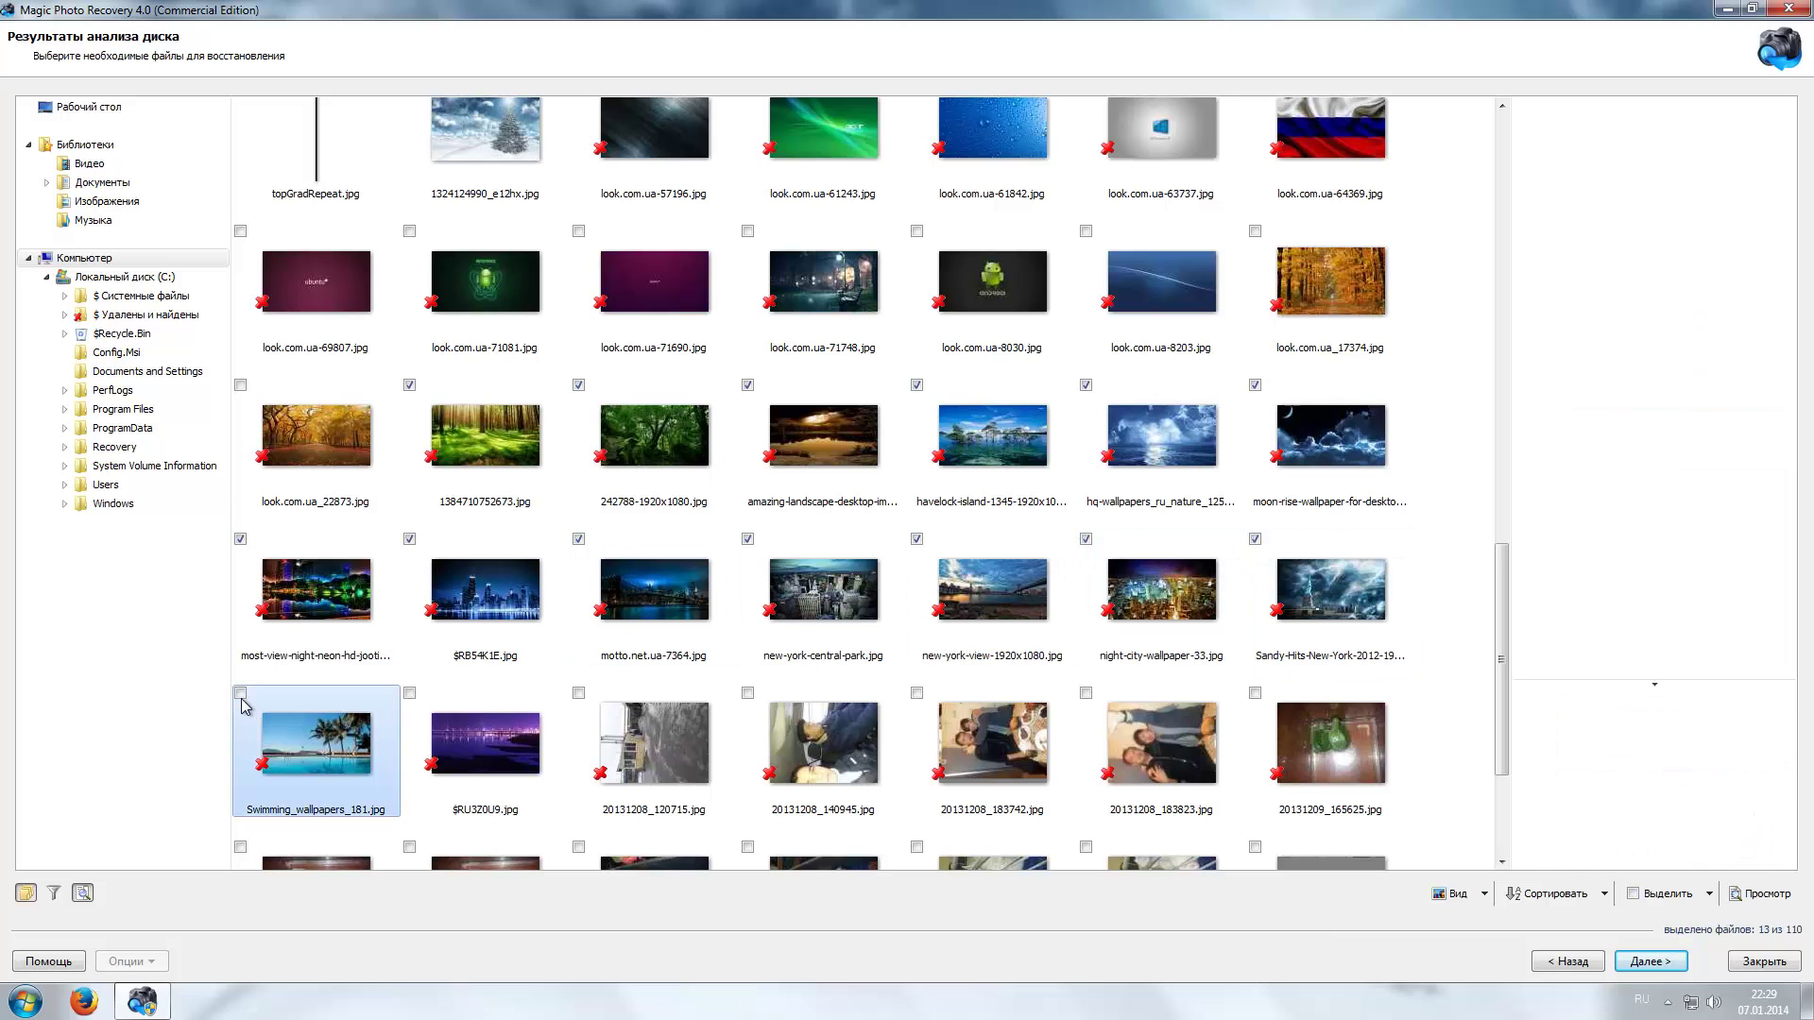
left_click(413, 703)
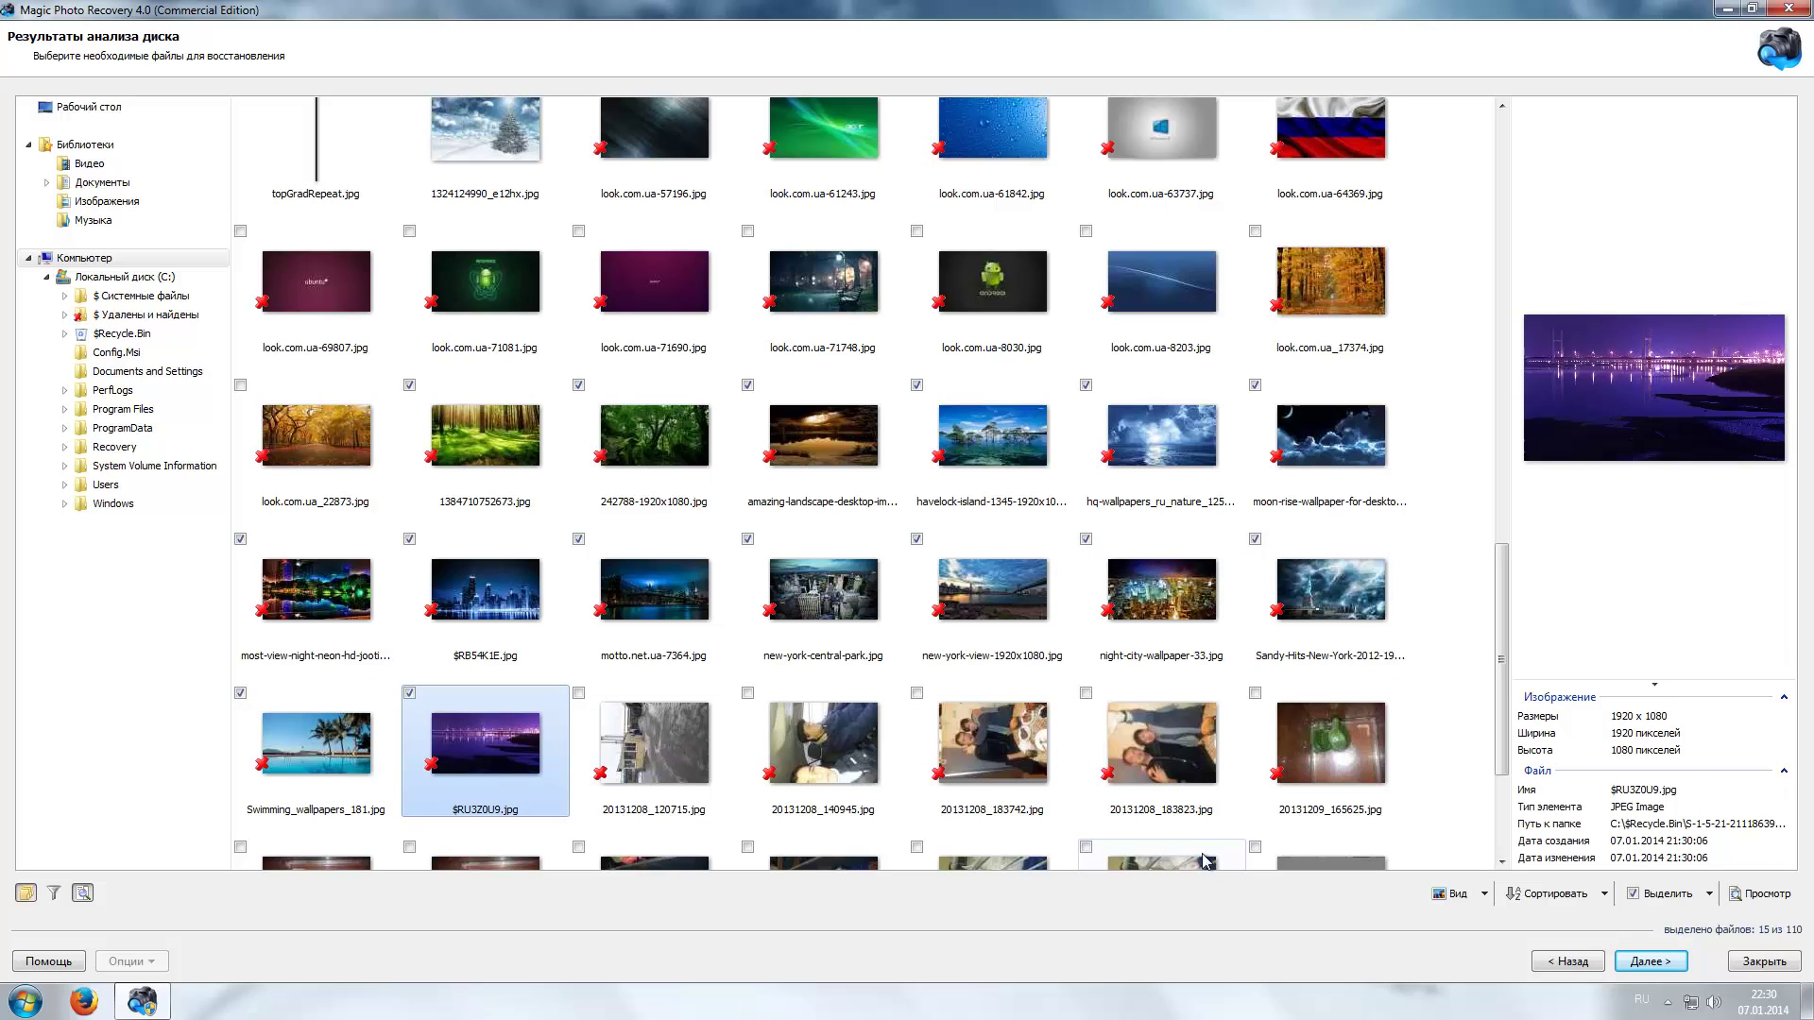
left_click(1651, 962)
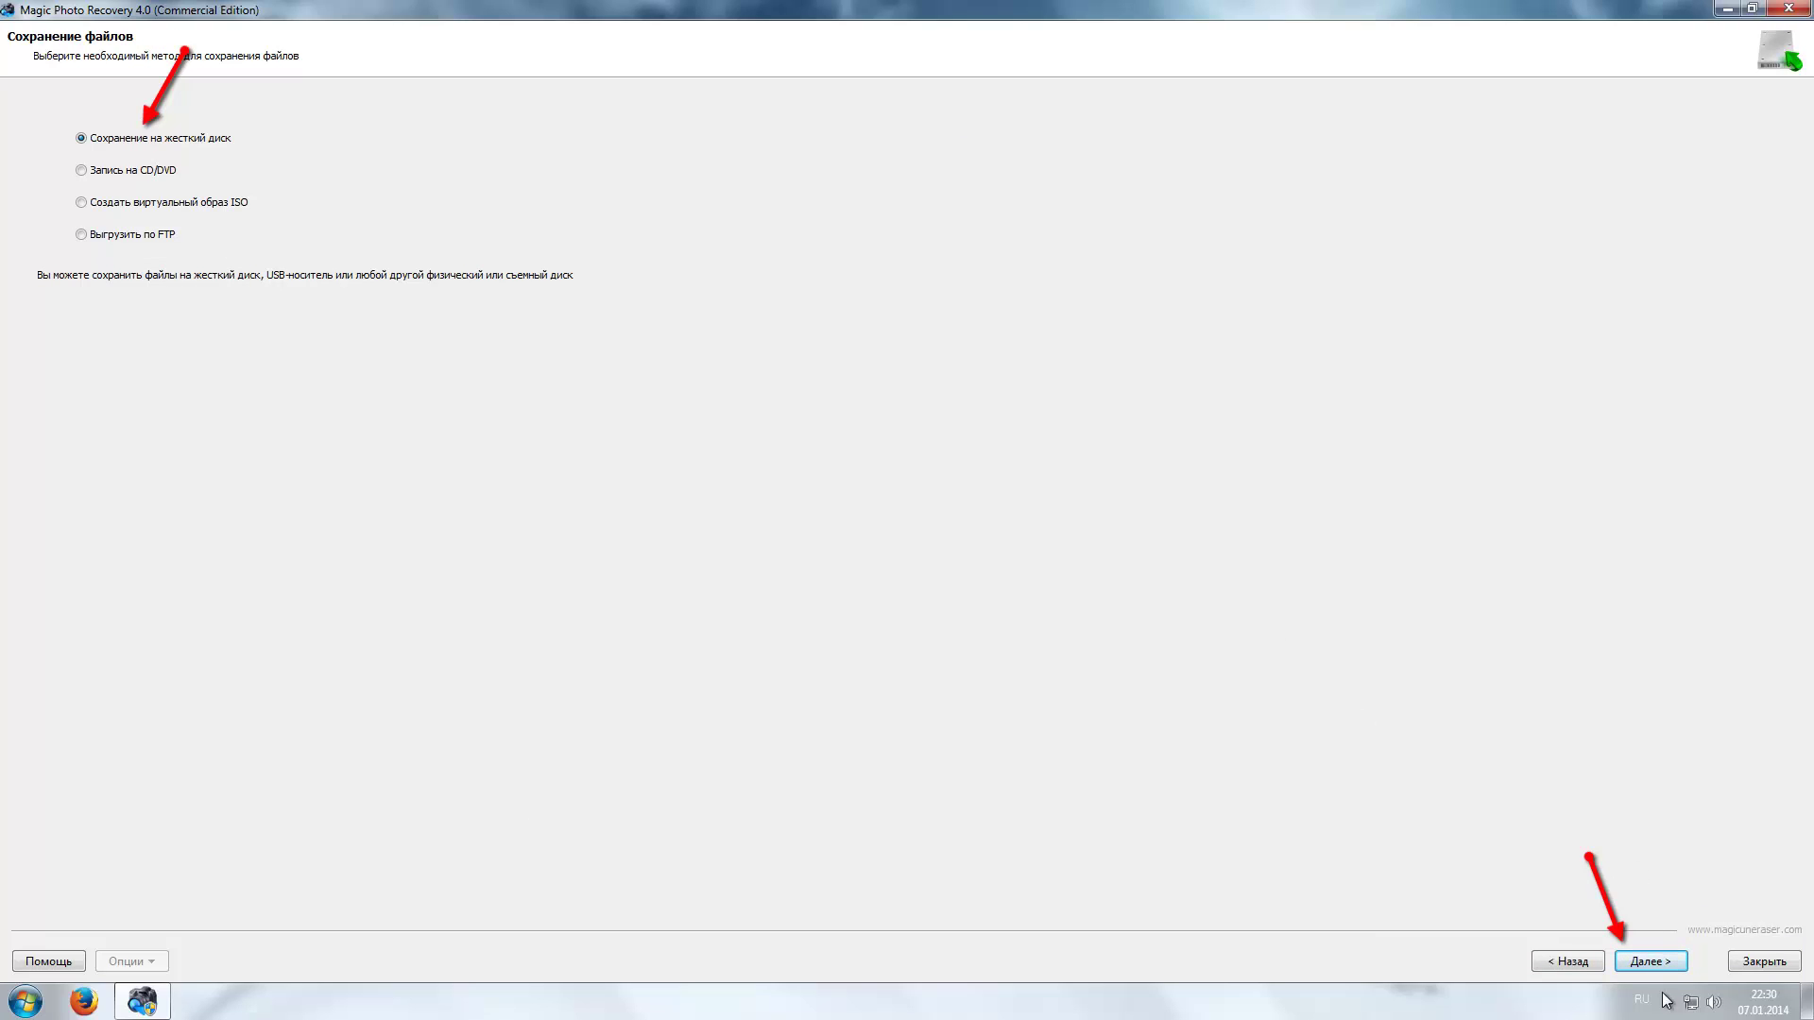
left_click(1645, 964)
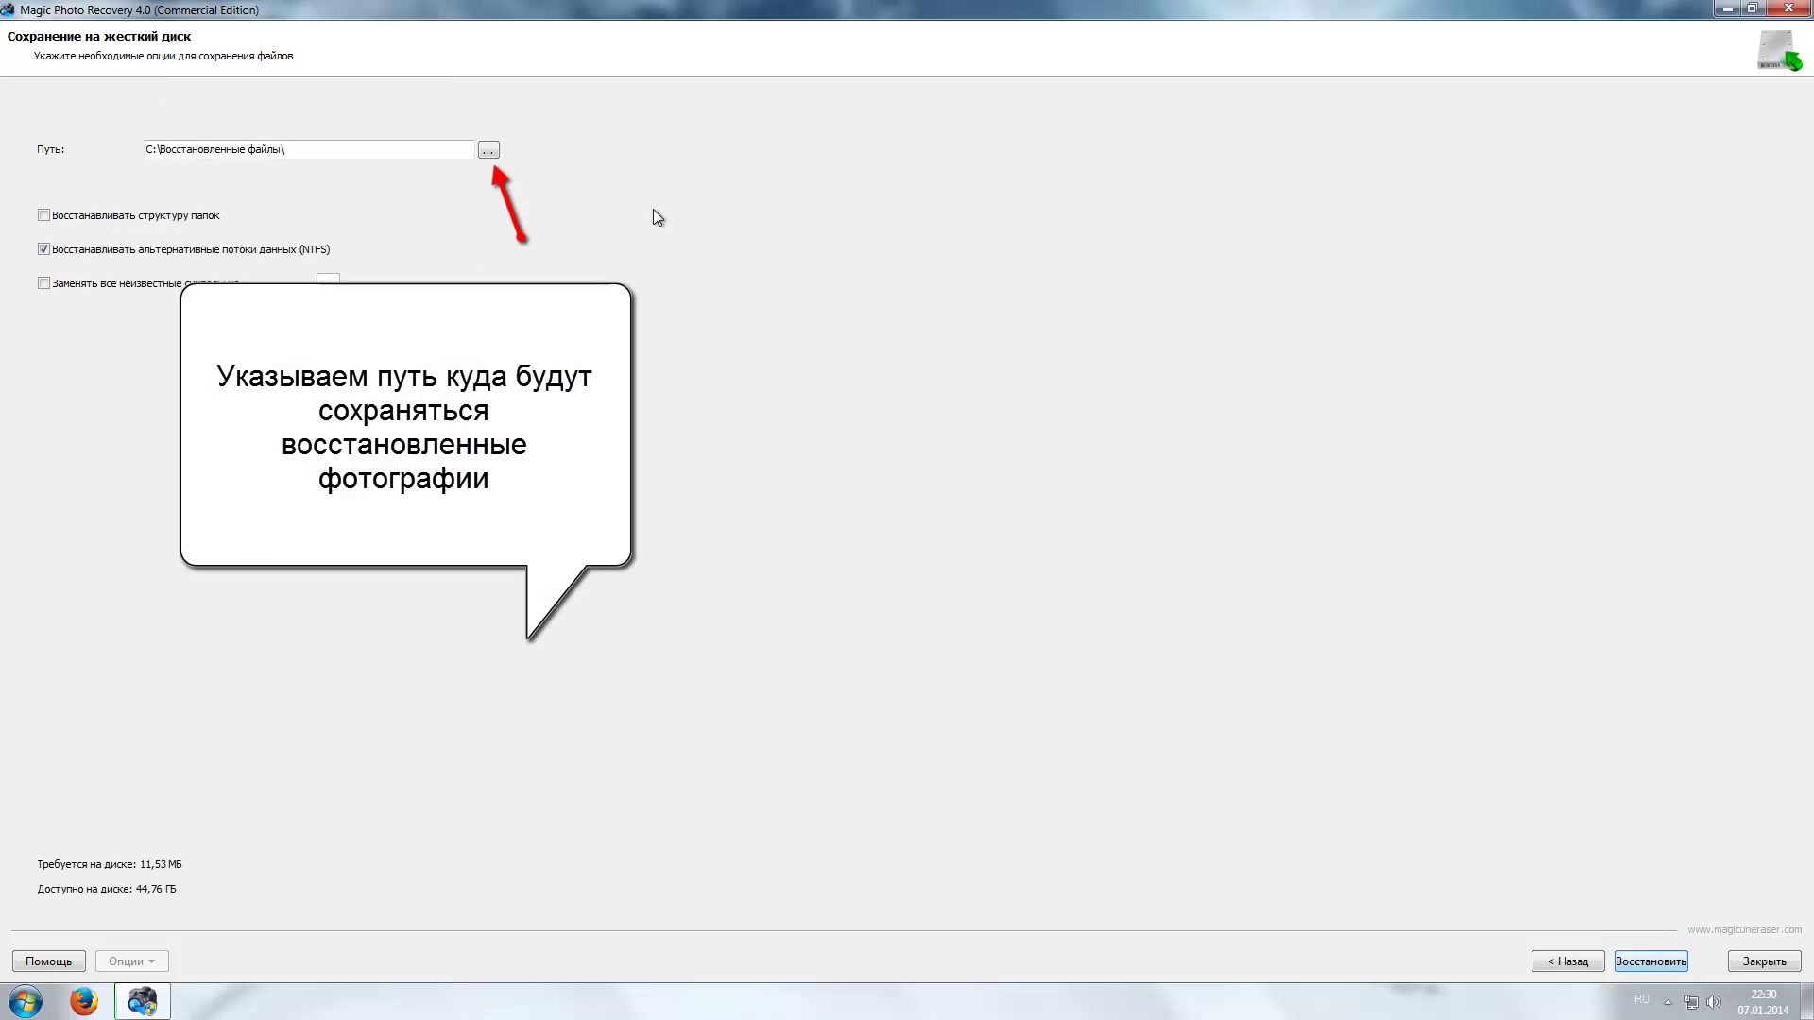
Create a folder named Новая папка on the desktop and set it as the destination for the recovered files.
left_click(488, 151)
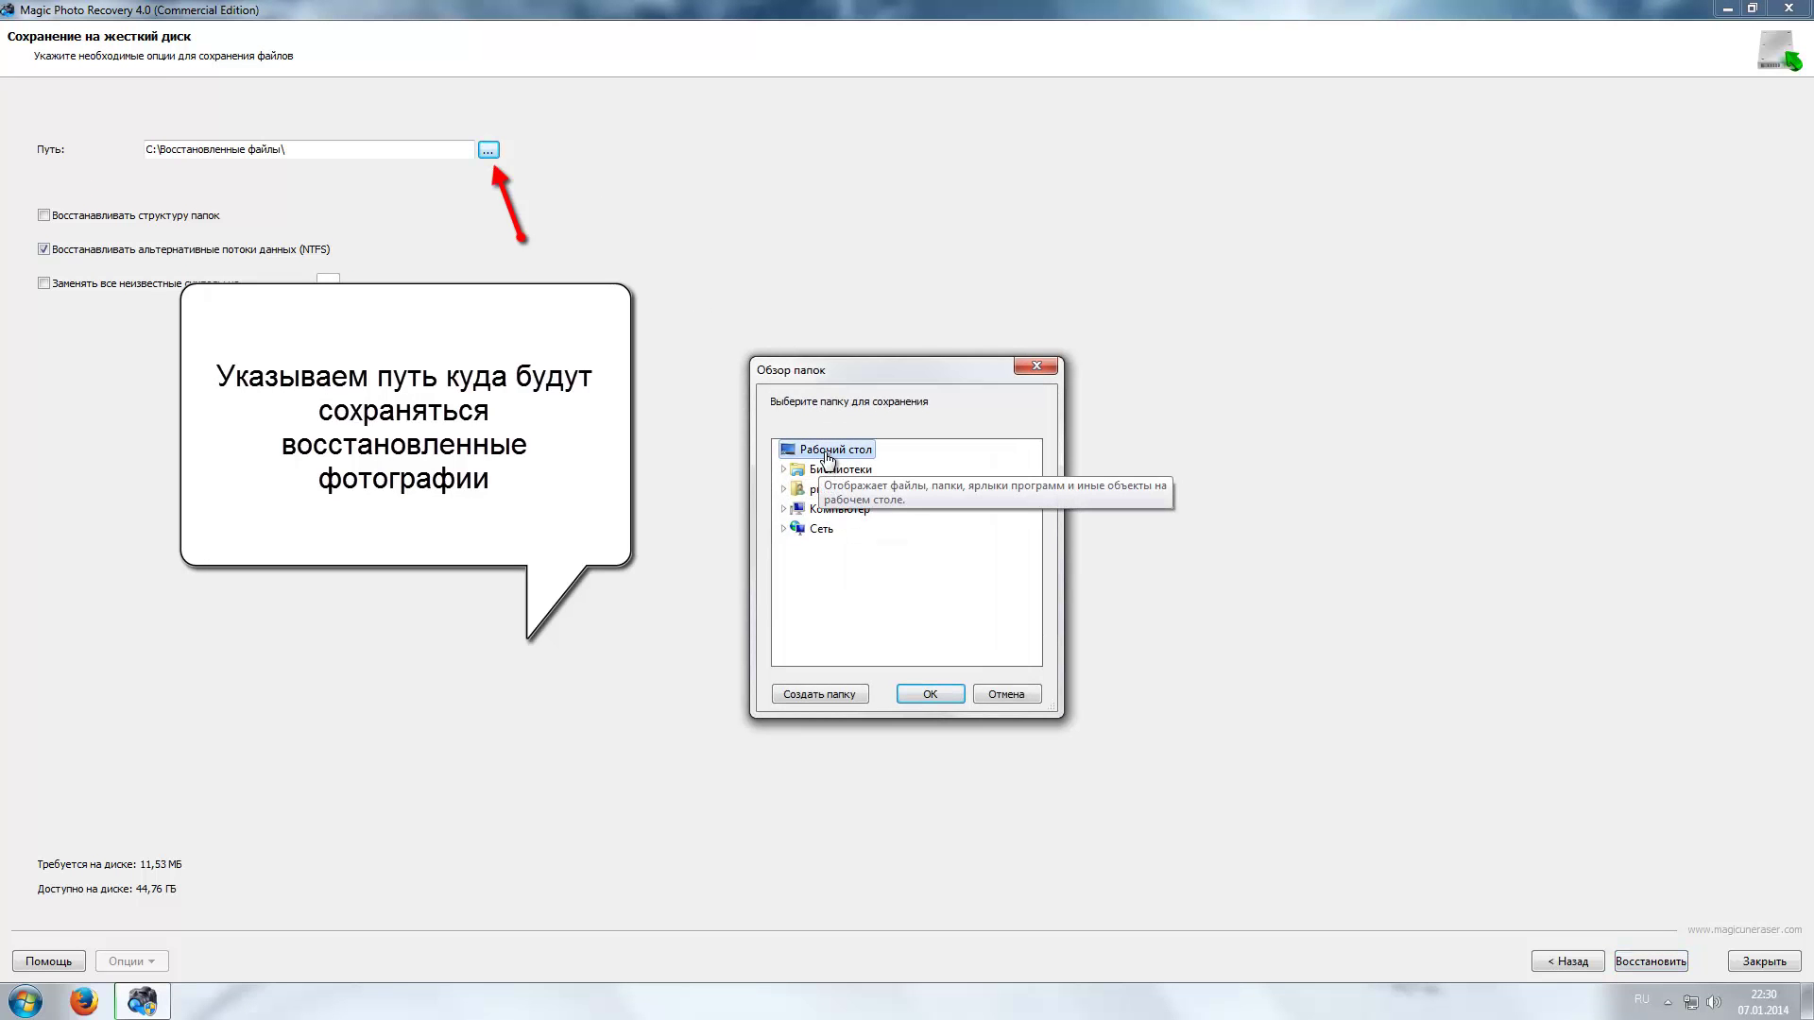
left_click(828, 703)
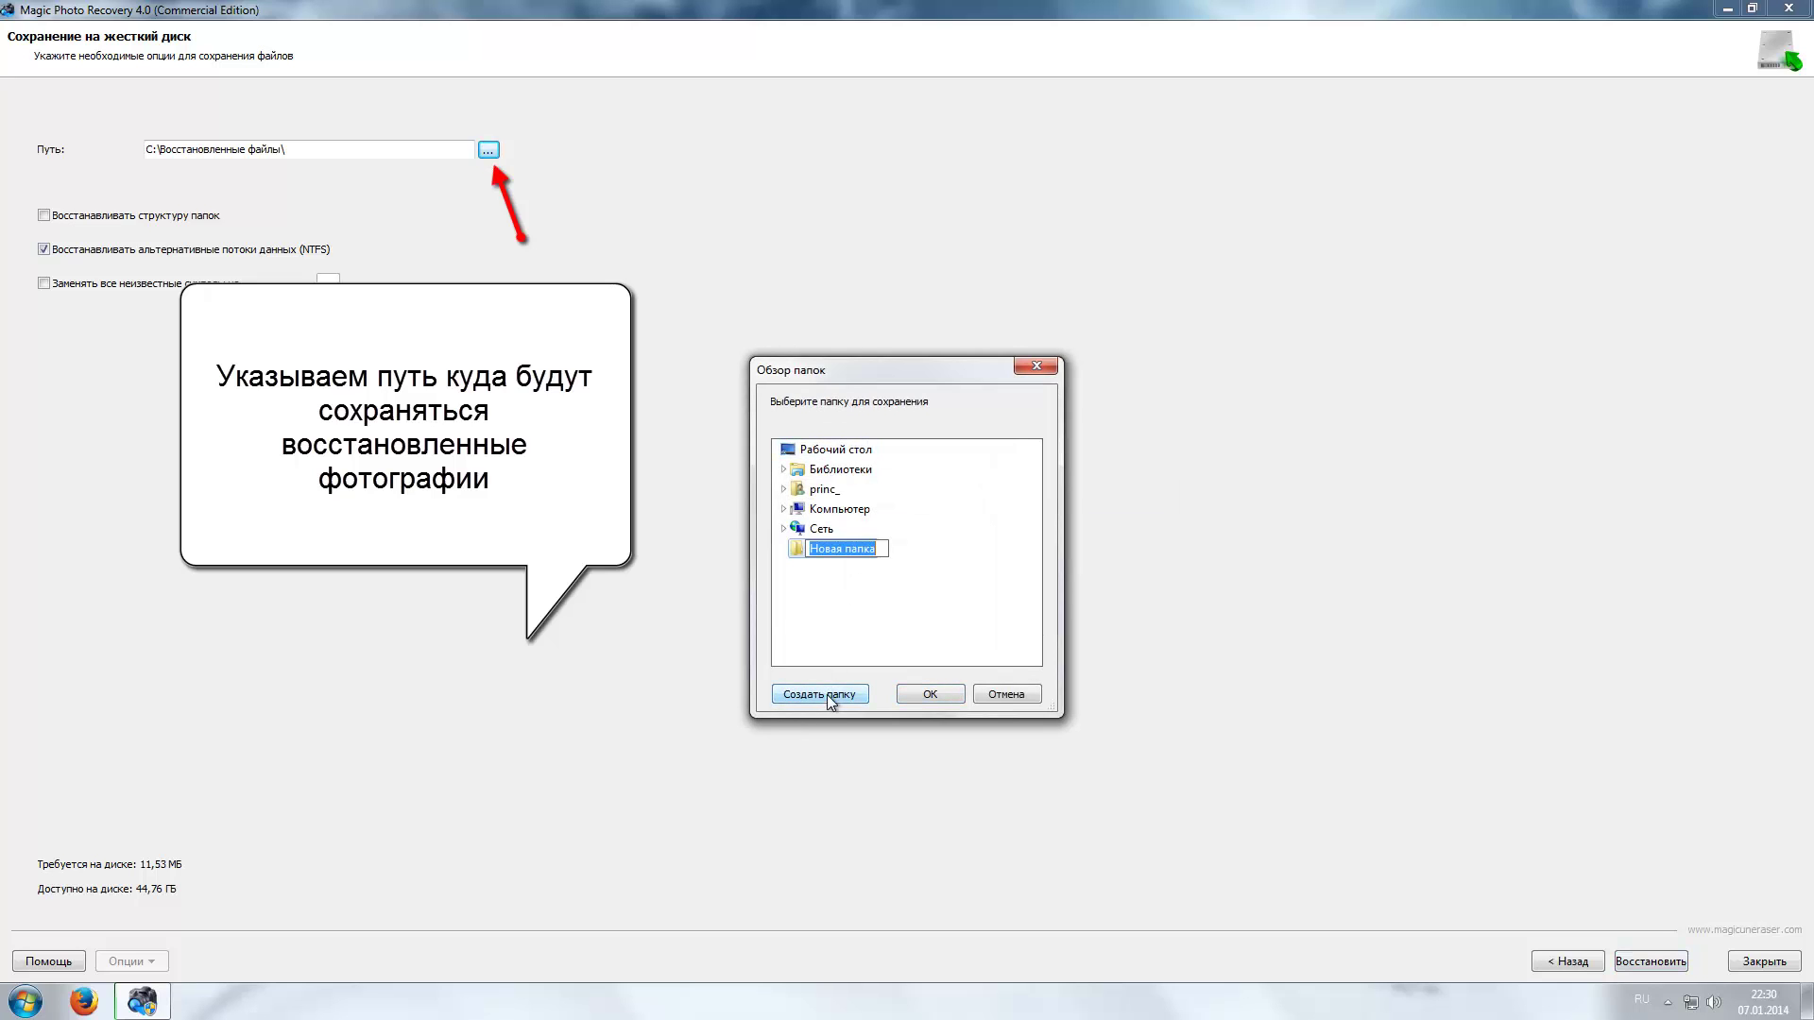
left_click(863, 599)
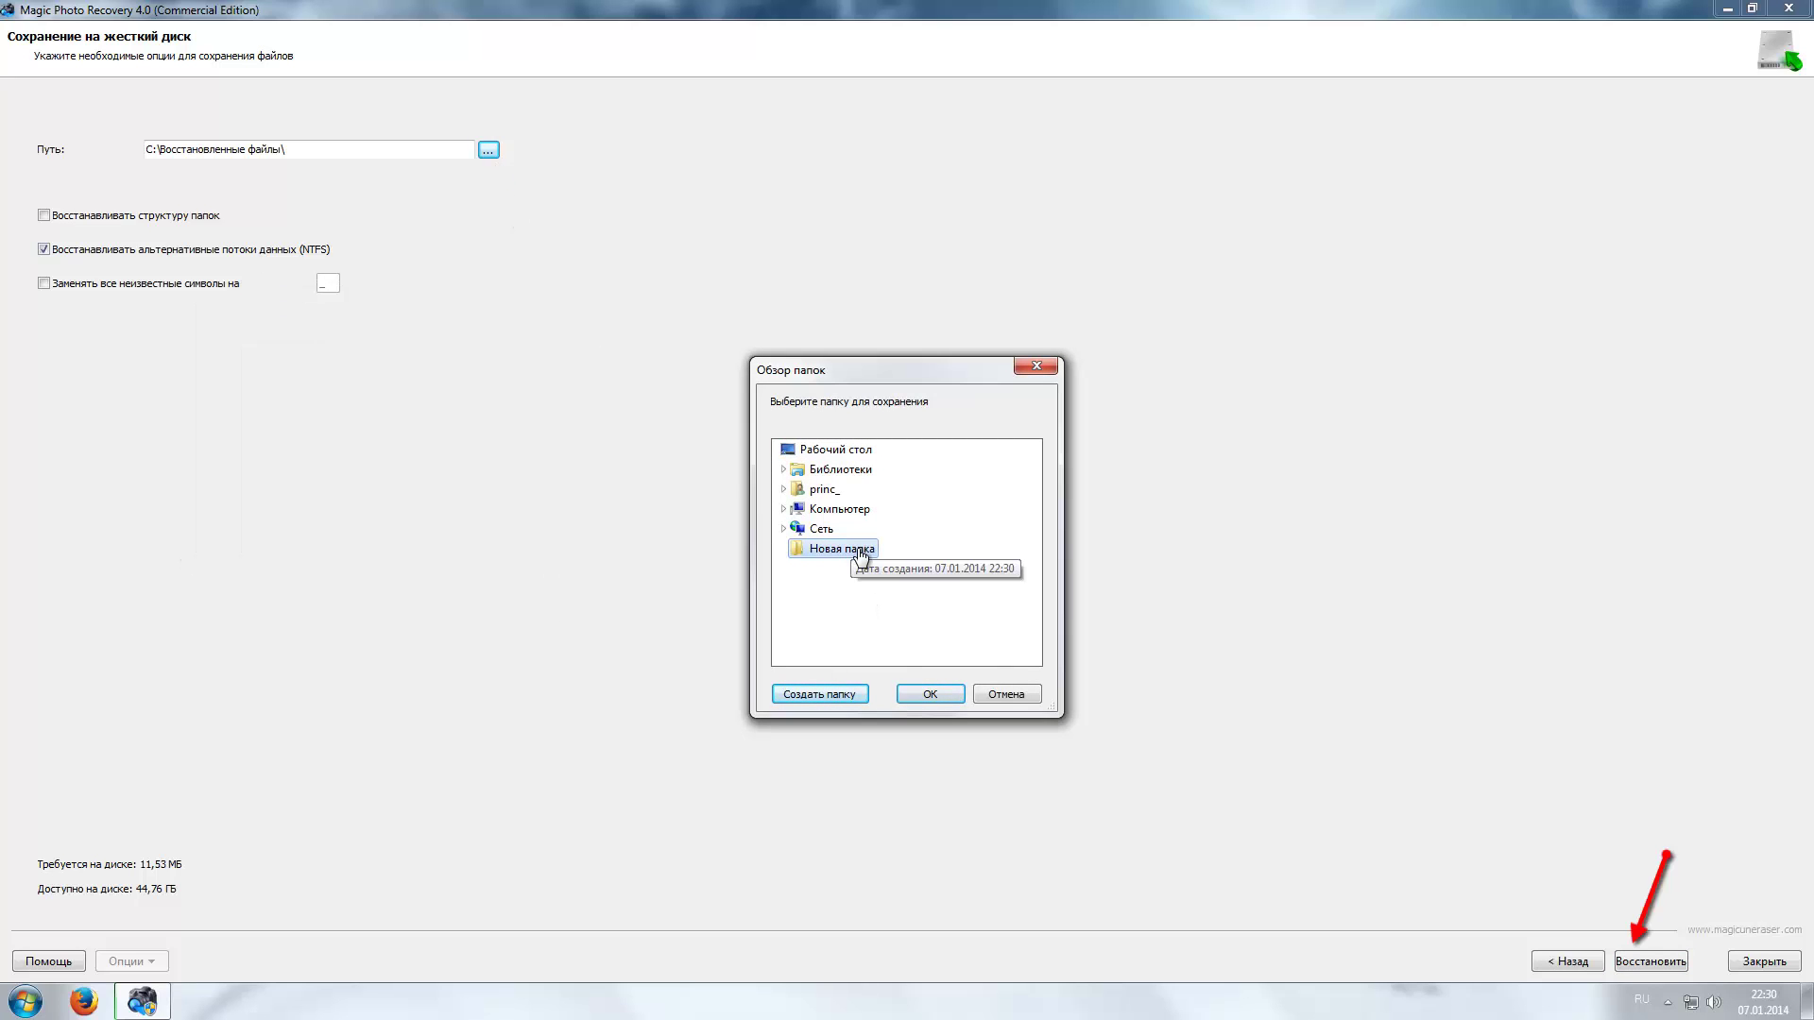
left_click(930, 694)
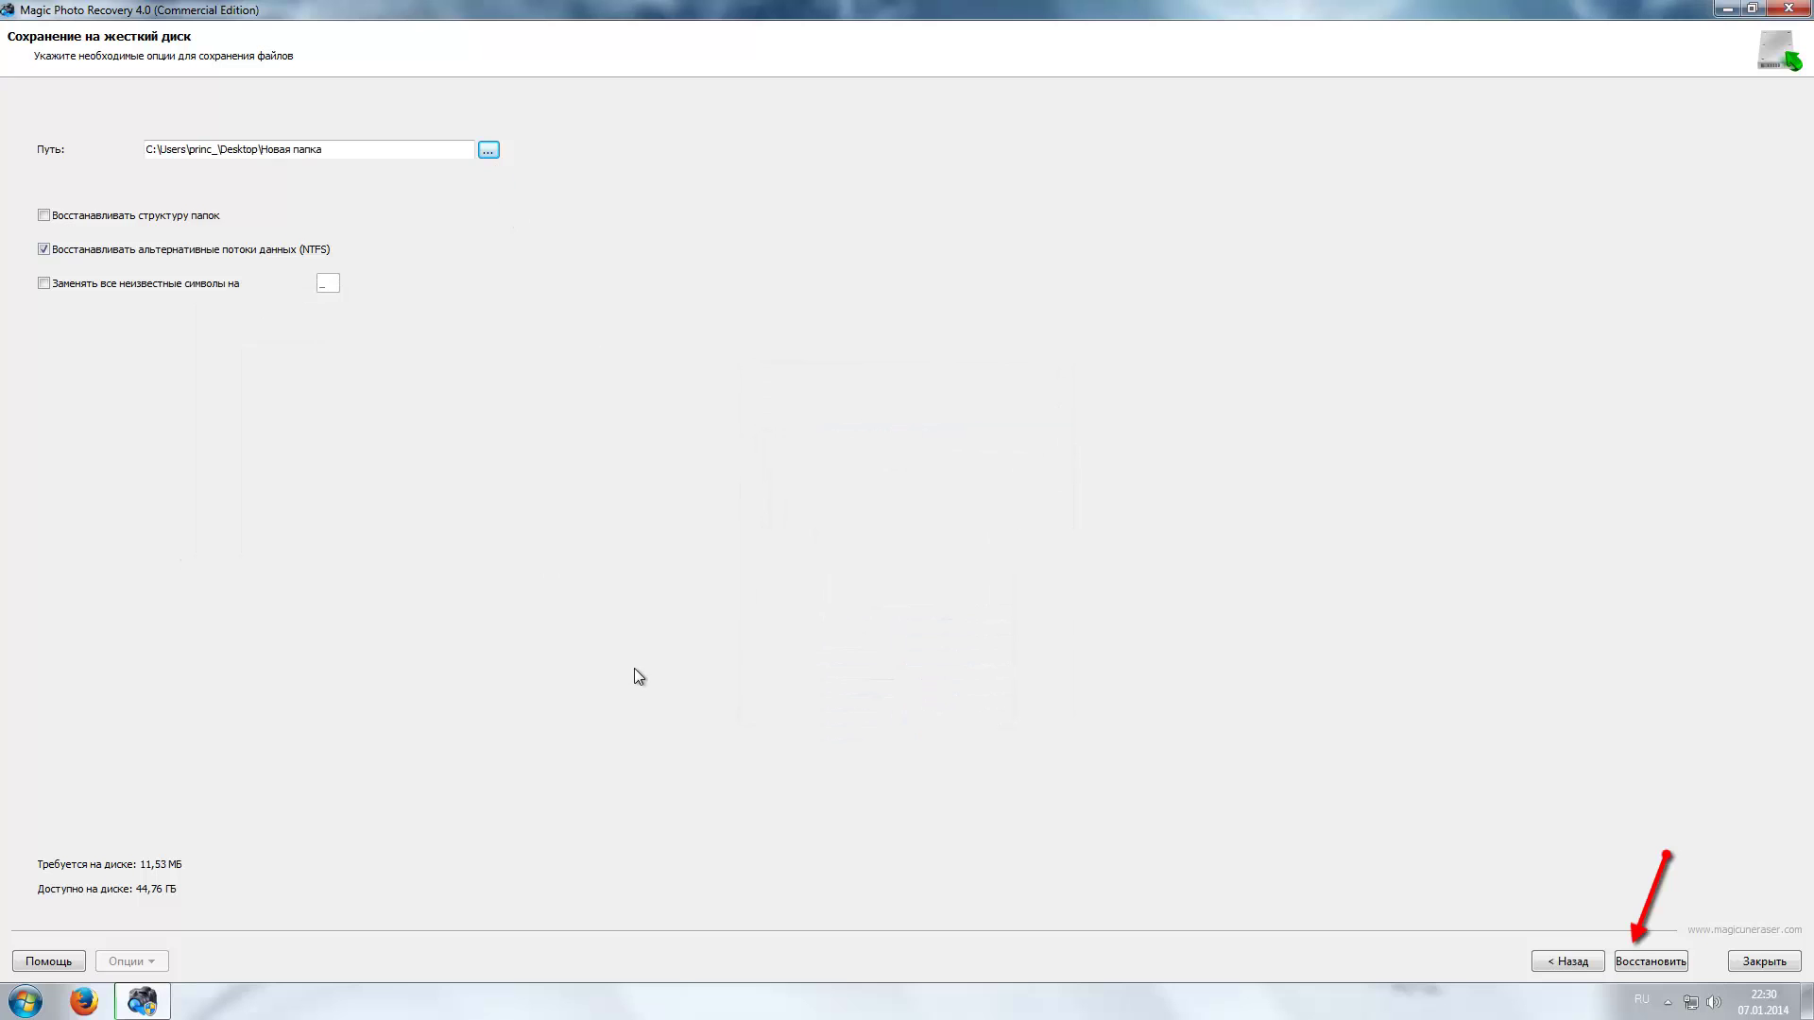
Recover the marked photos, agreeing to save on the same disk, and finish the wizard with the recovered files' folder opening.
left_click(1671, 957)
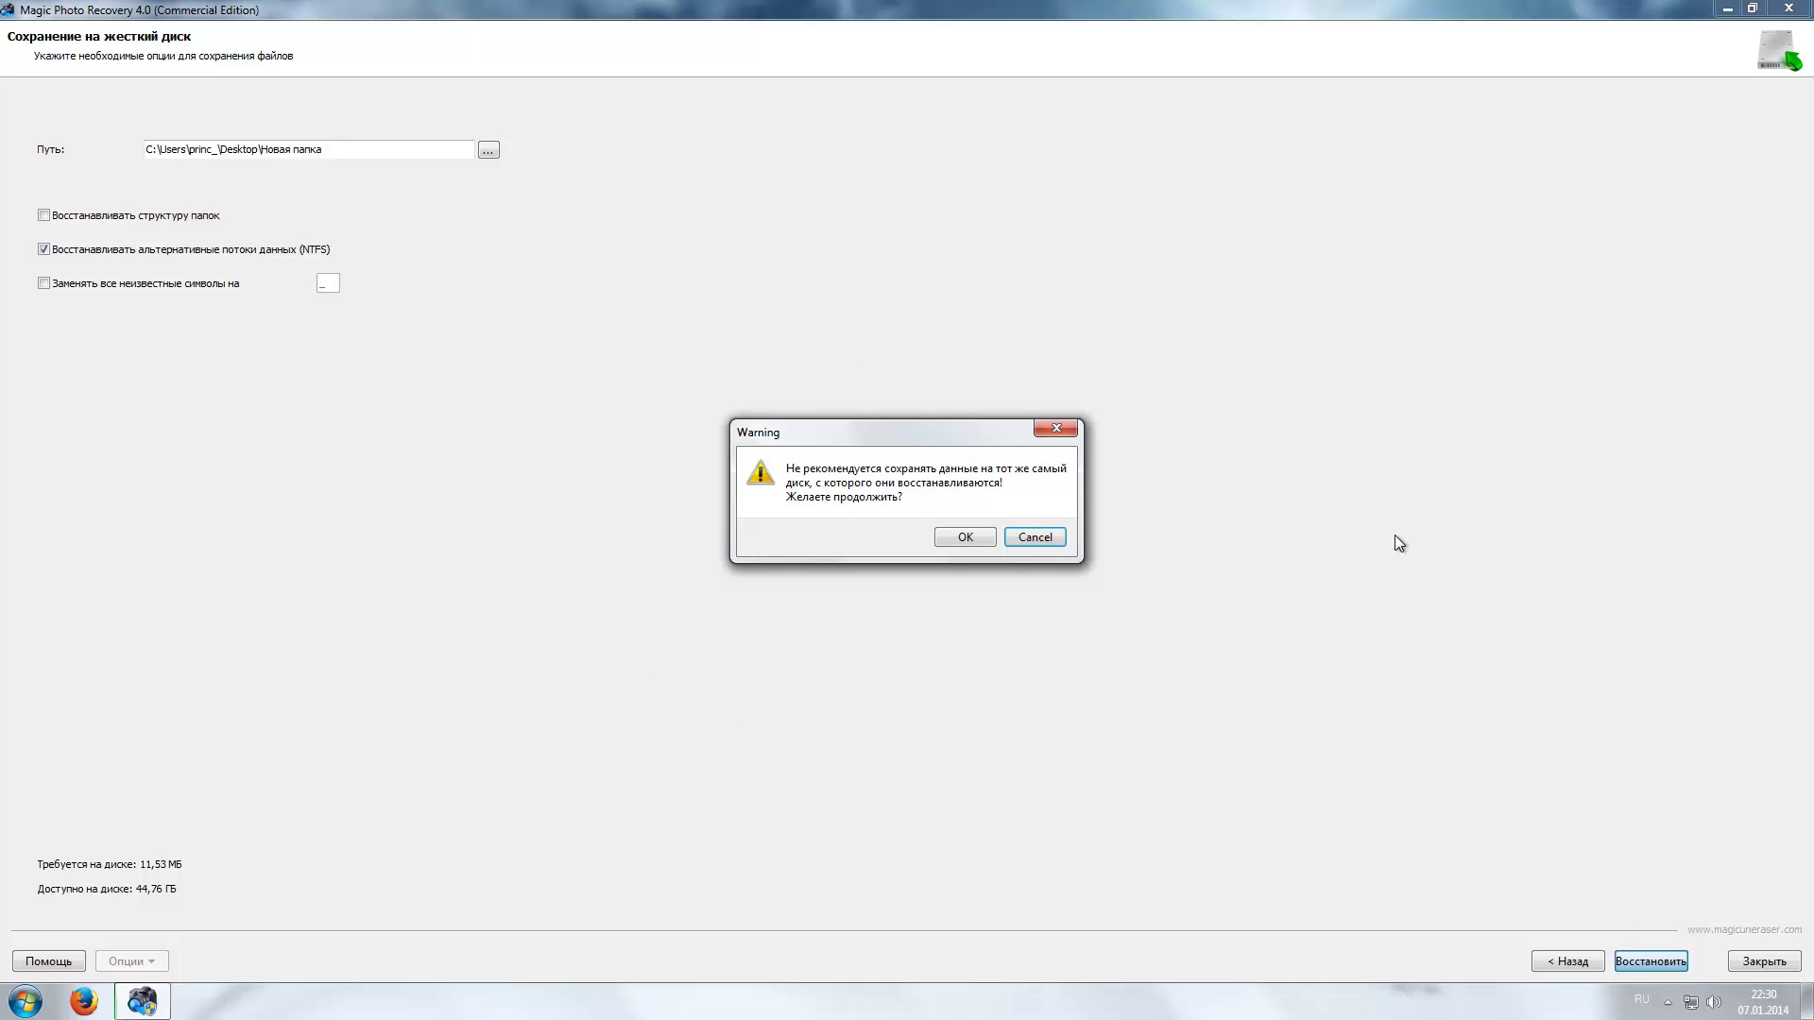
left_click(965, 537)
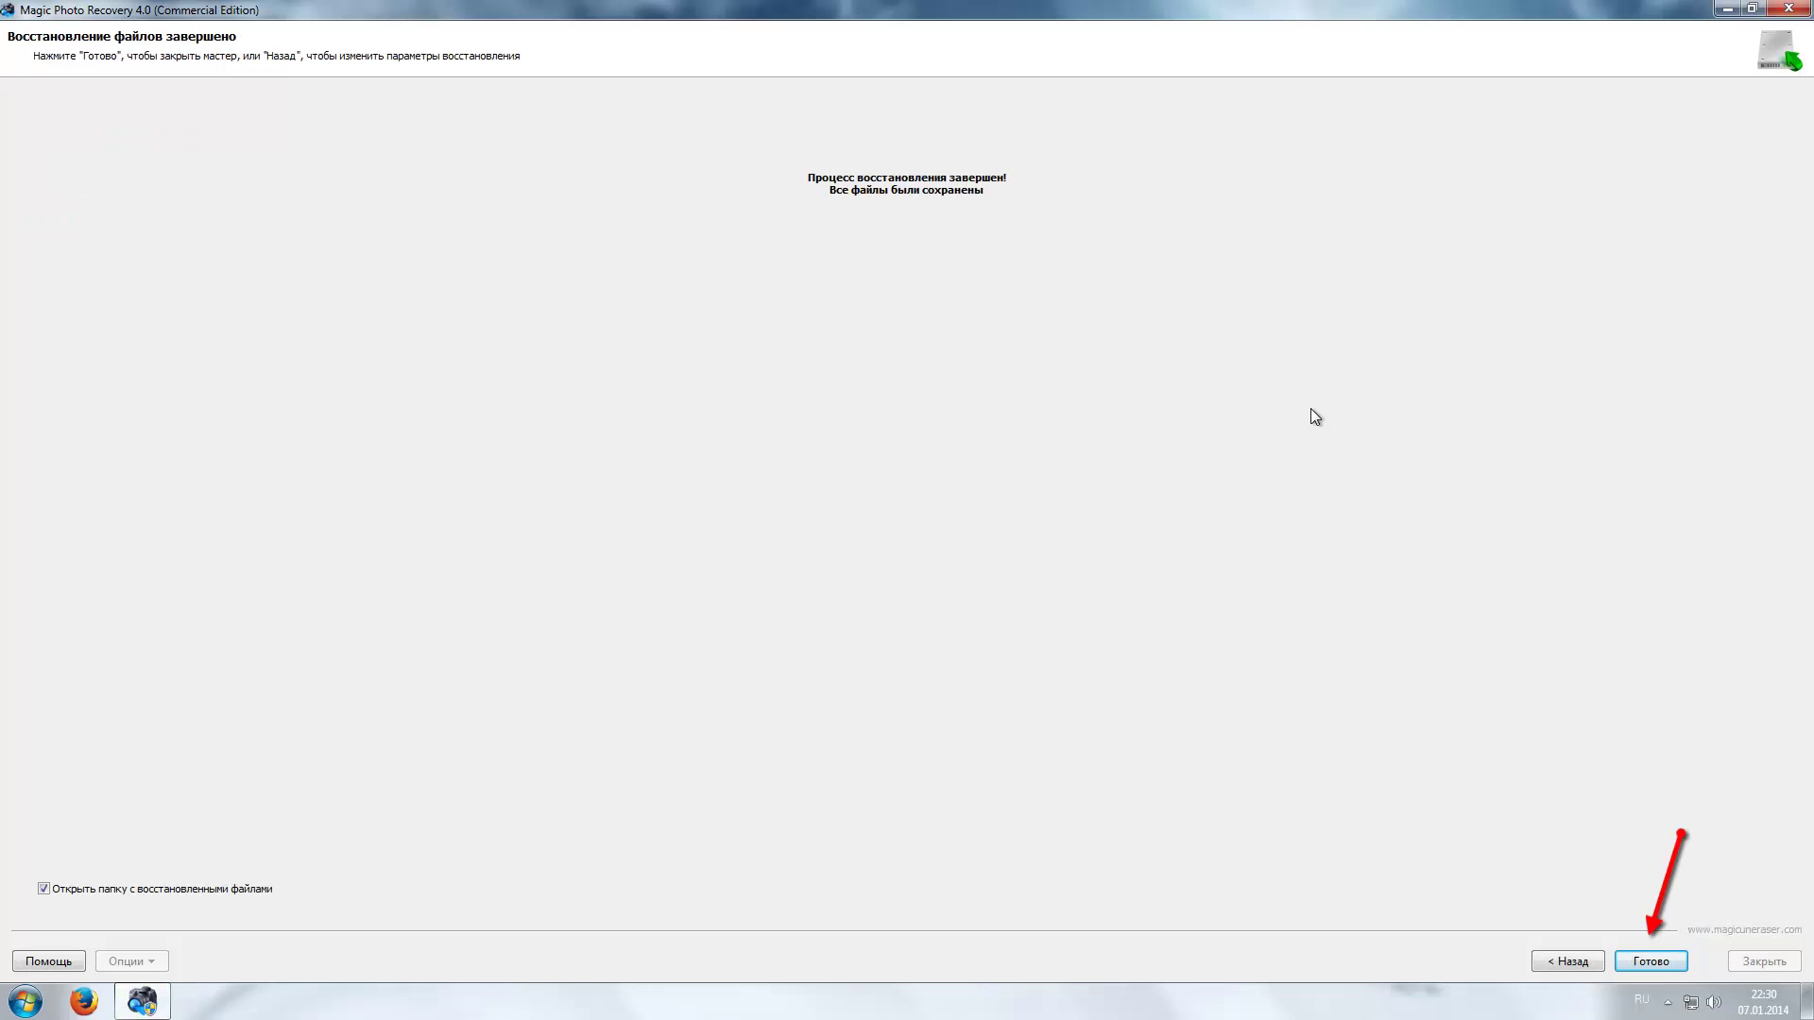
left_click(1654, 968)
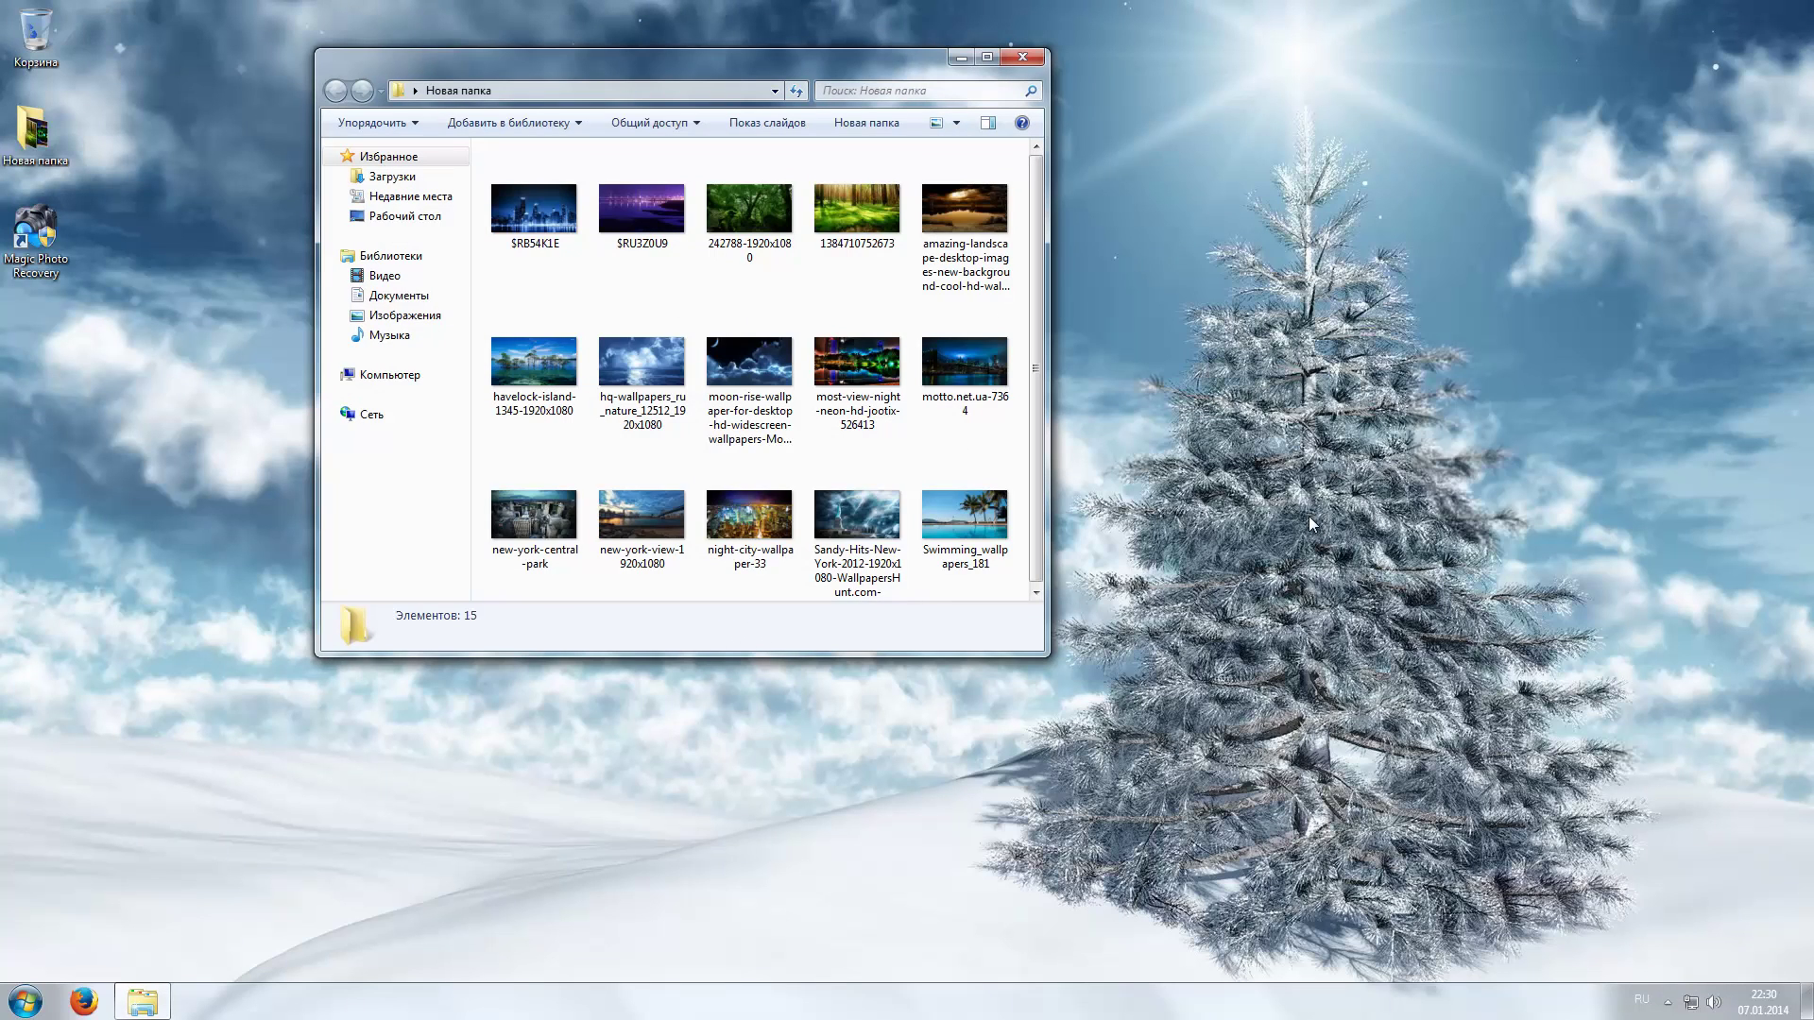
Examine the recovered photos one after another at full size, starting with $RB54K1E, and close the photo viewer.
double_click(511, 189)
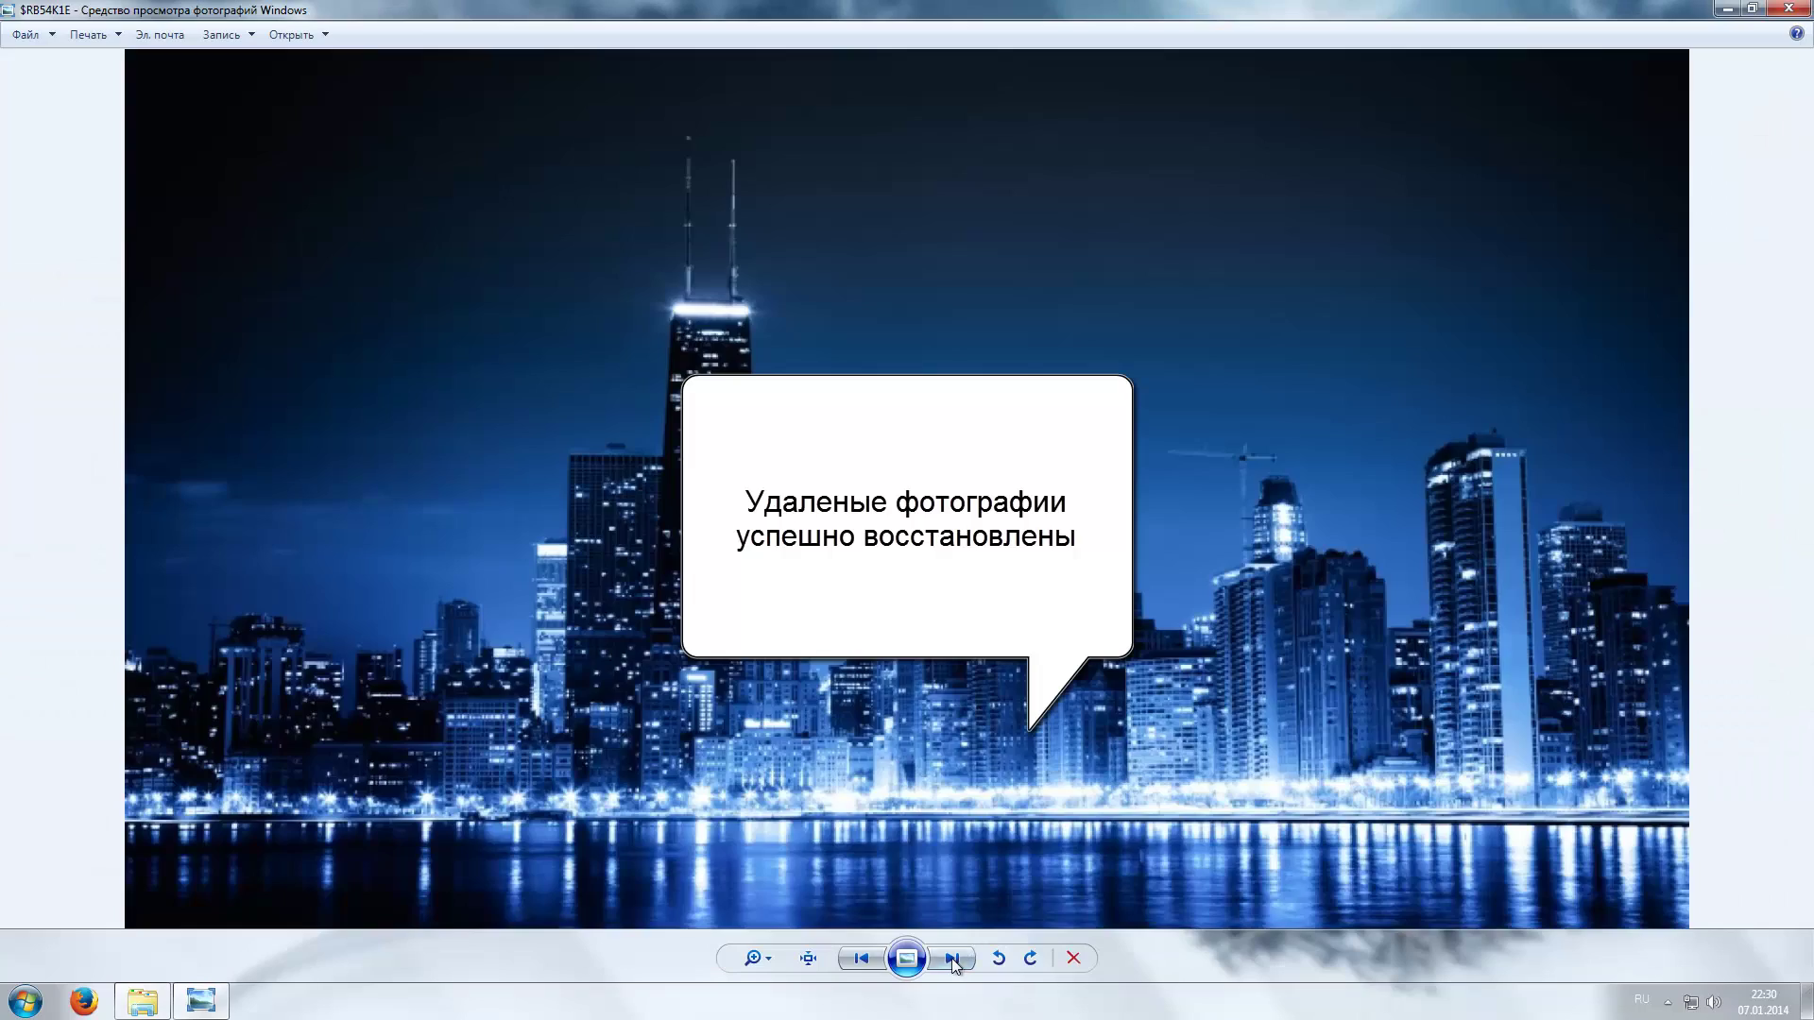
left_click(952, 959)
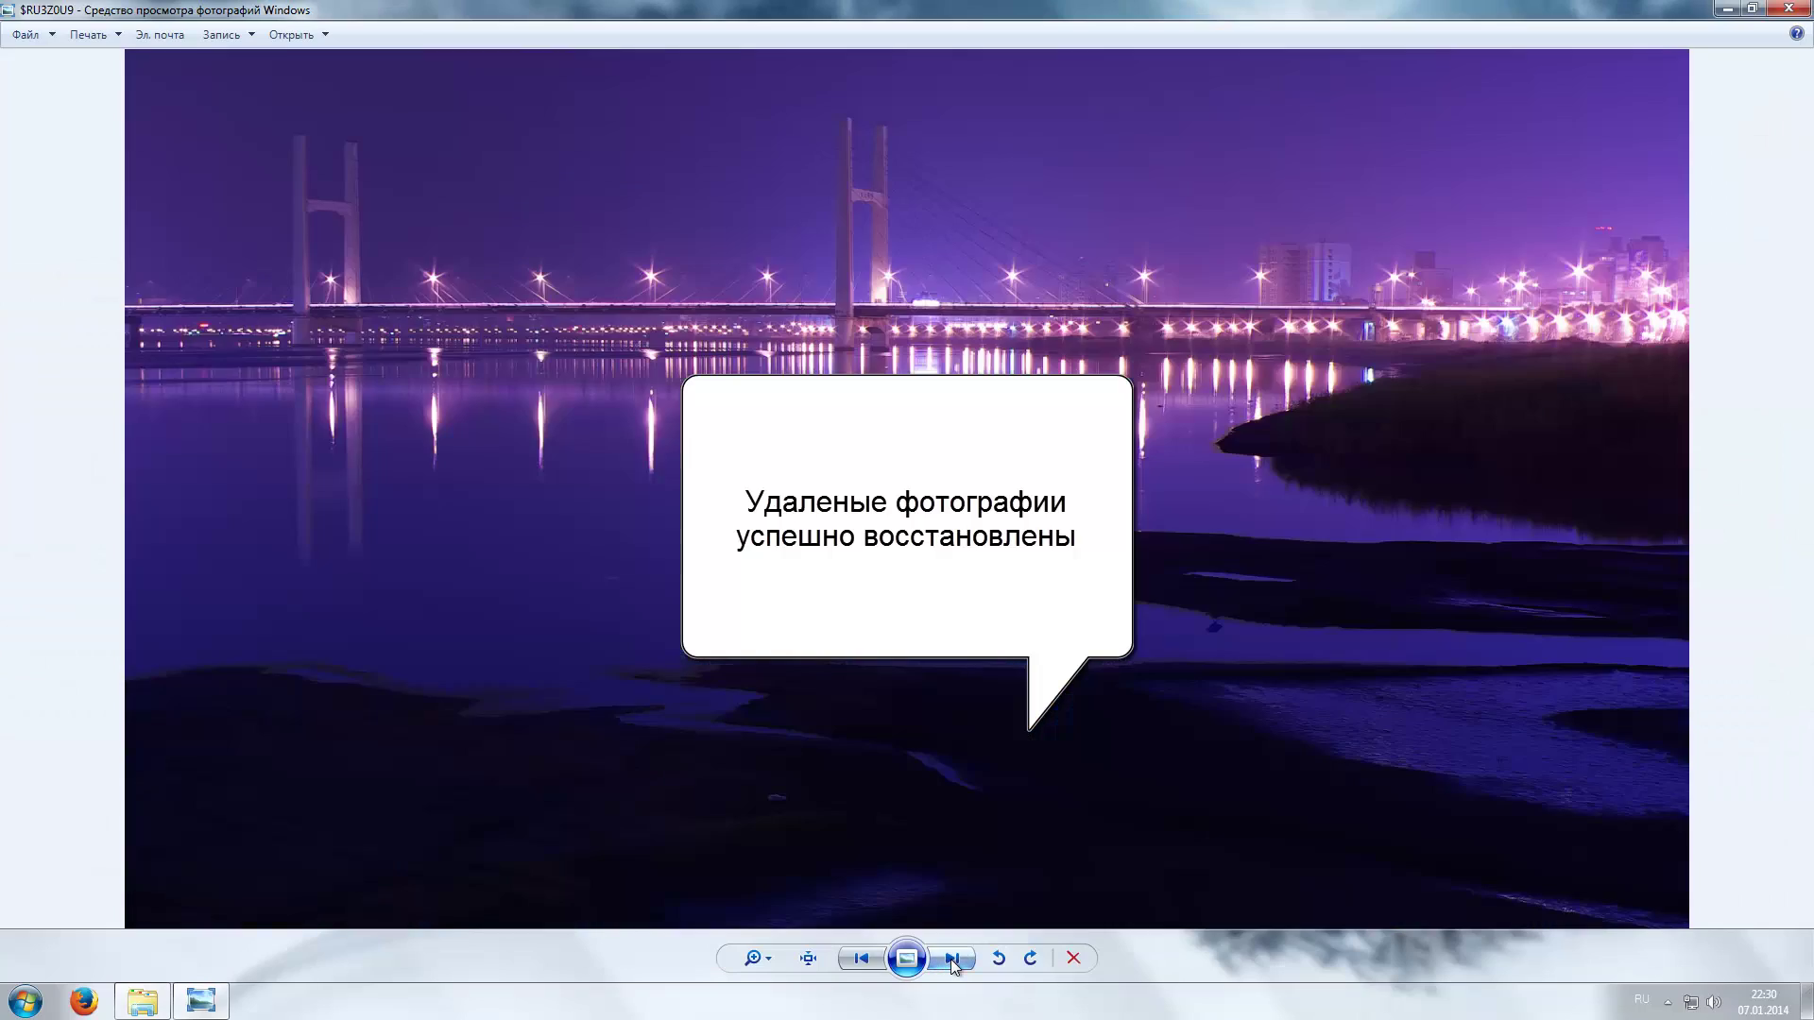
left_click(953, 959)
left_click(951, 959)
left_click(951, 959)
left_click(951, 959)
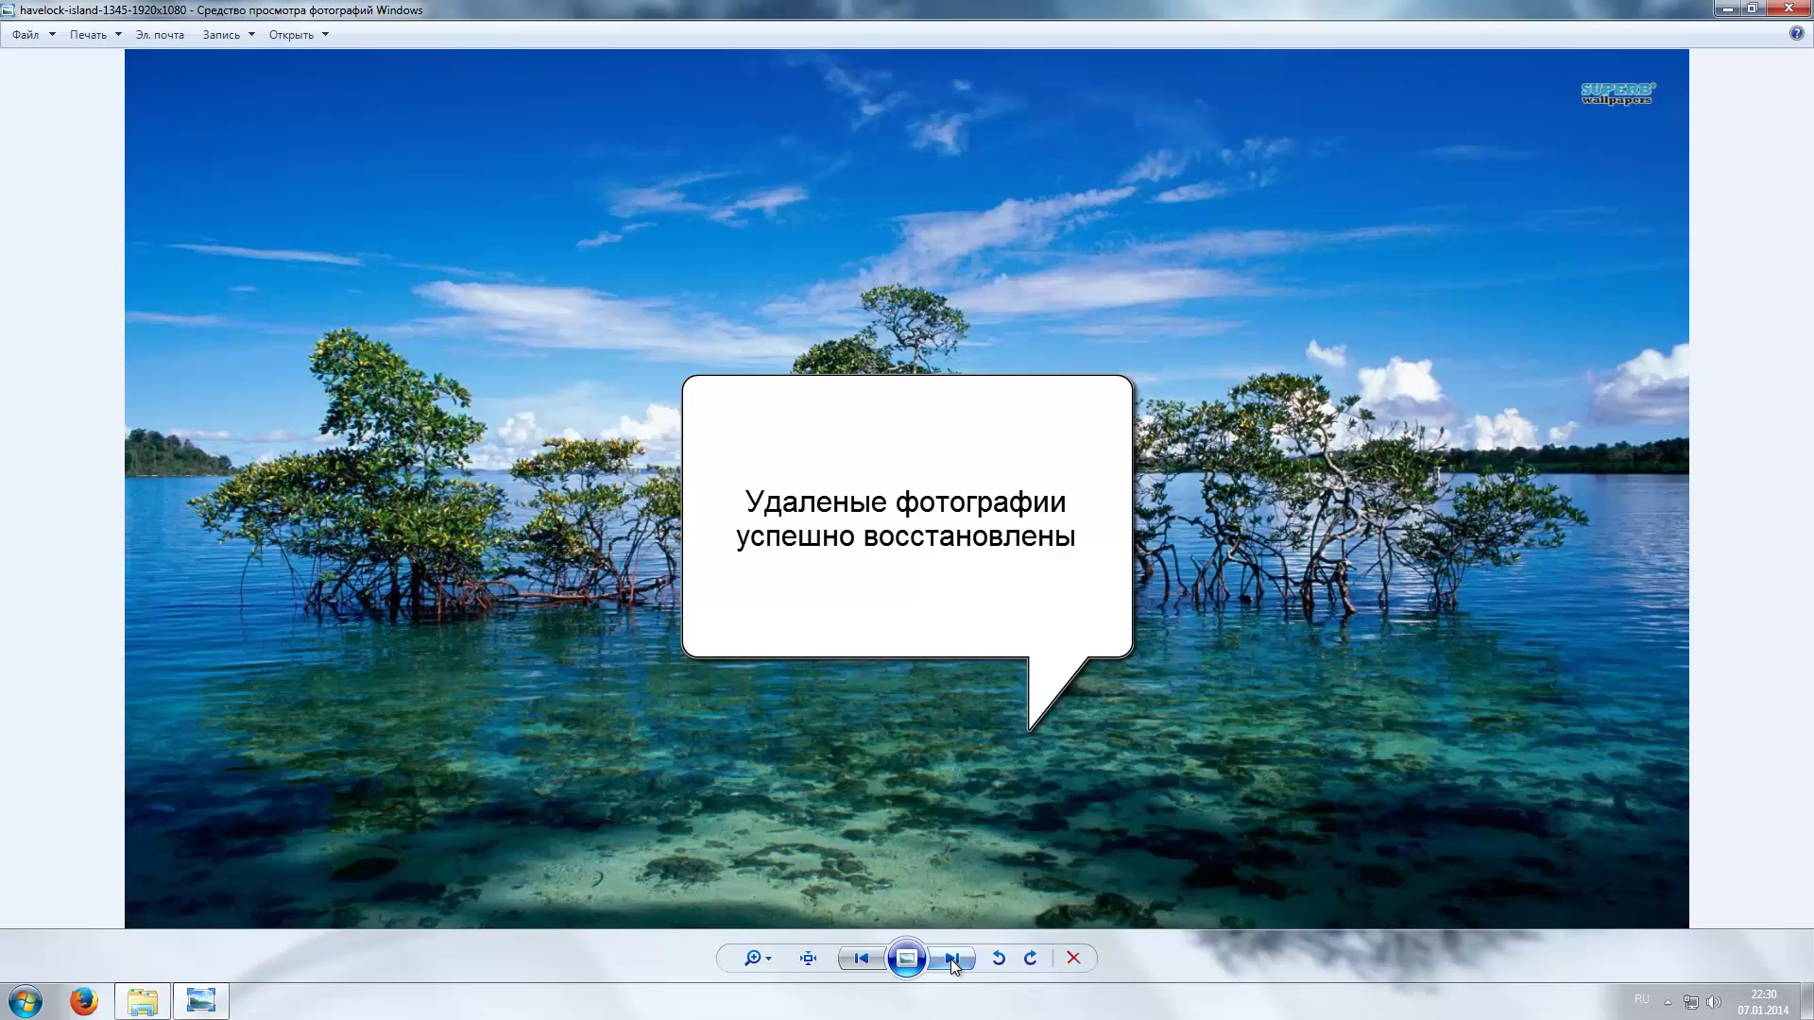
left_click(951, 959)
left_click(951, 959)
left_click(952, 959)
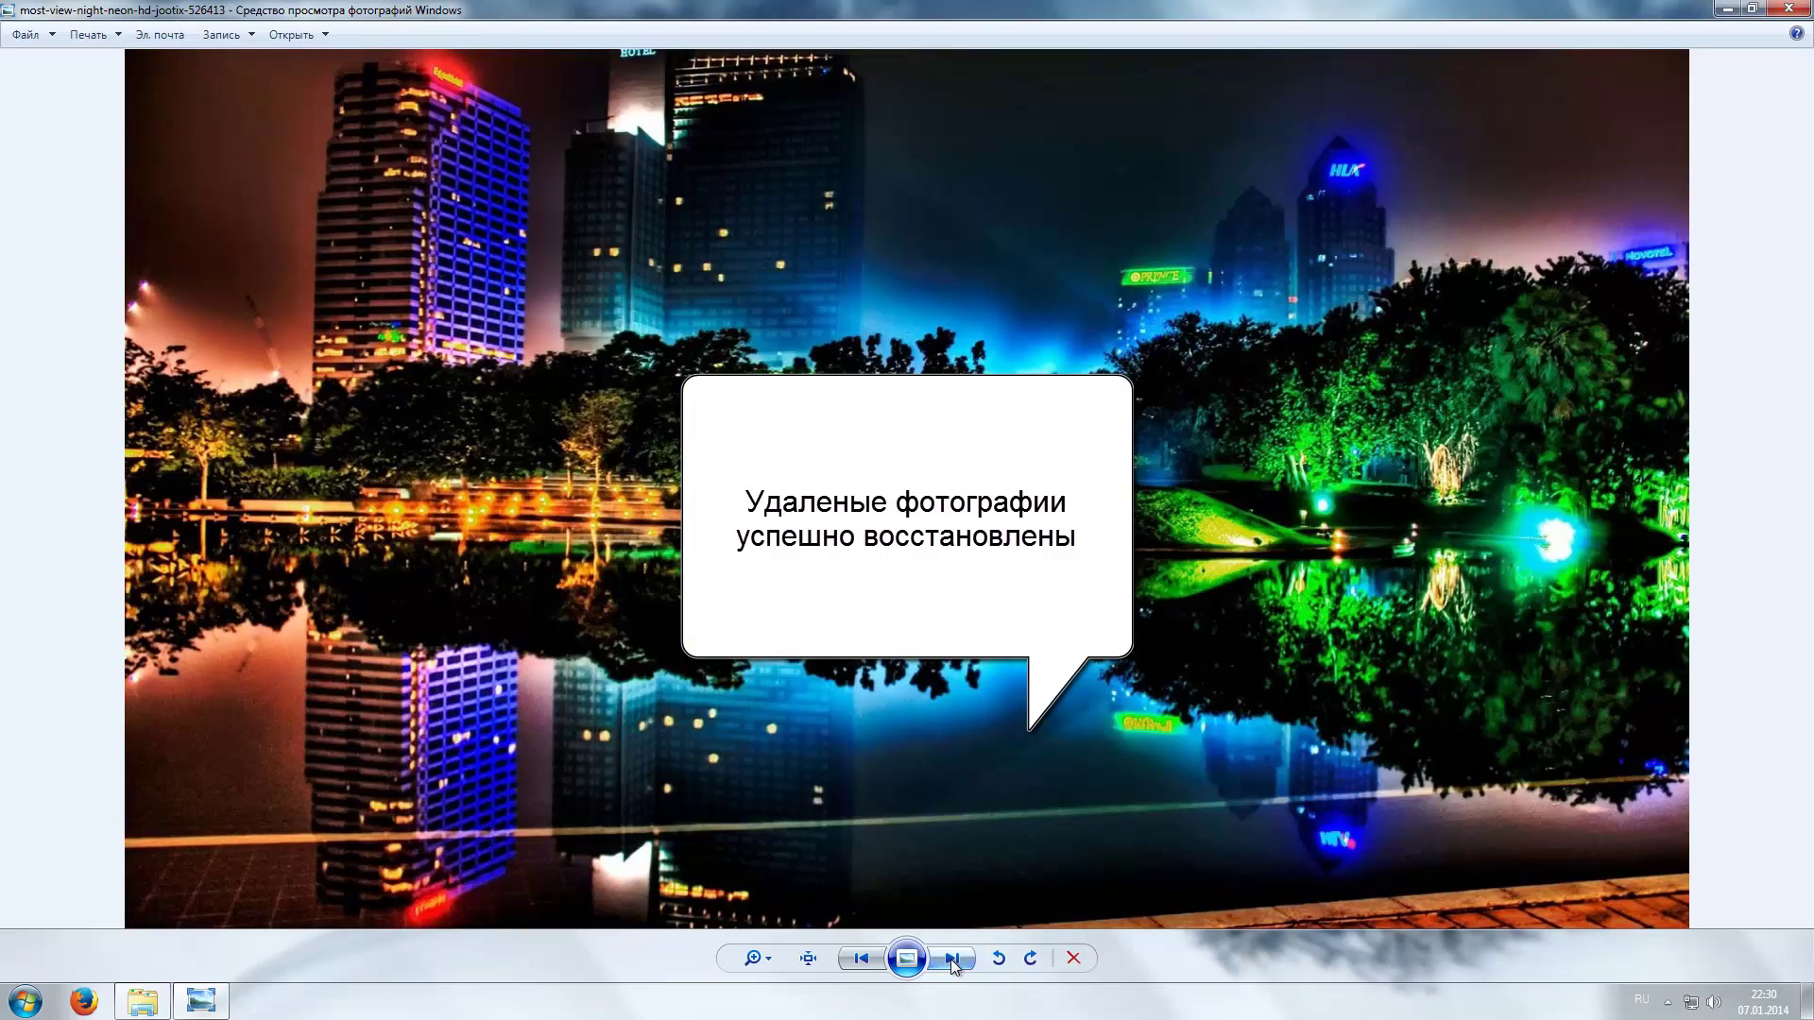
left_click(952, 959)
left_click(952, 959)
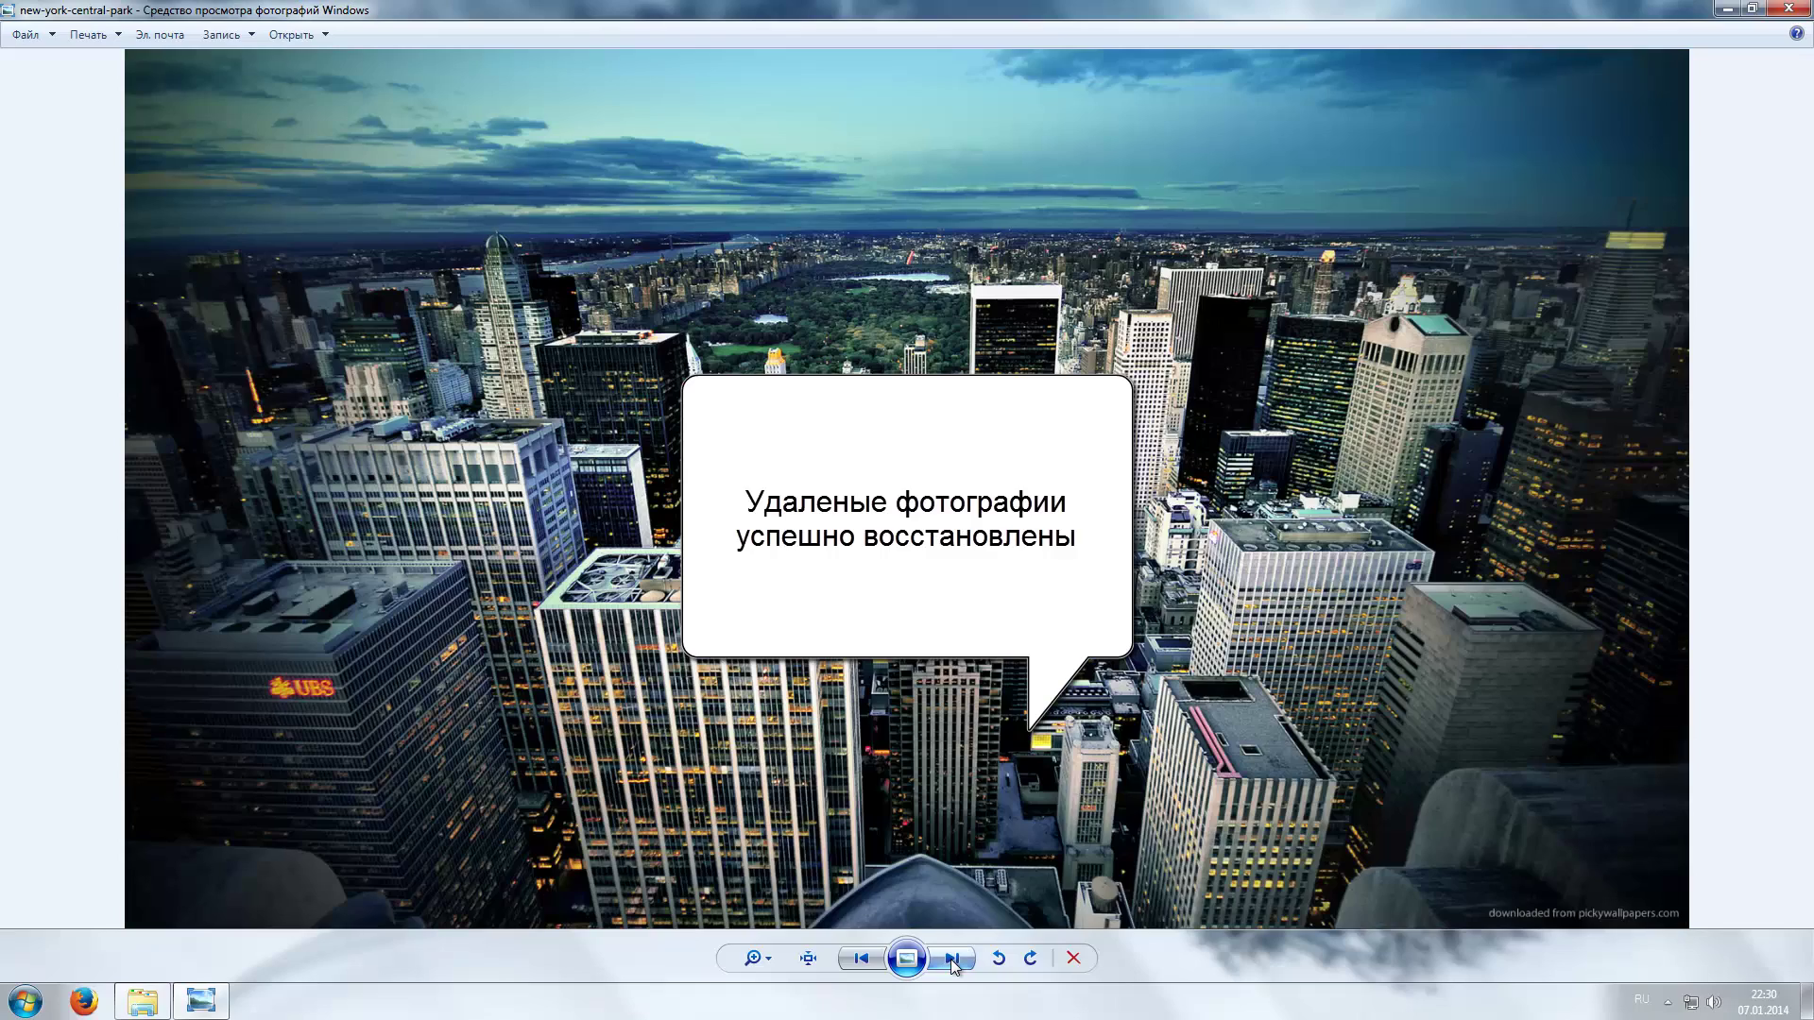
left_click(952, 959)
left_click(952, 959)
left_click(952, 959)
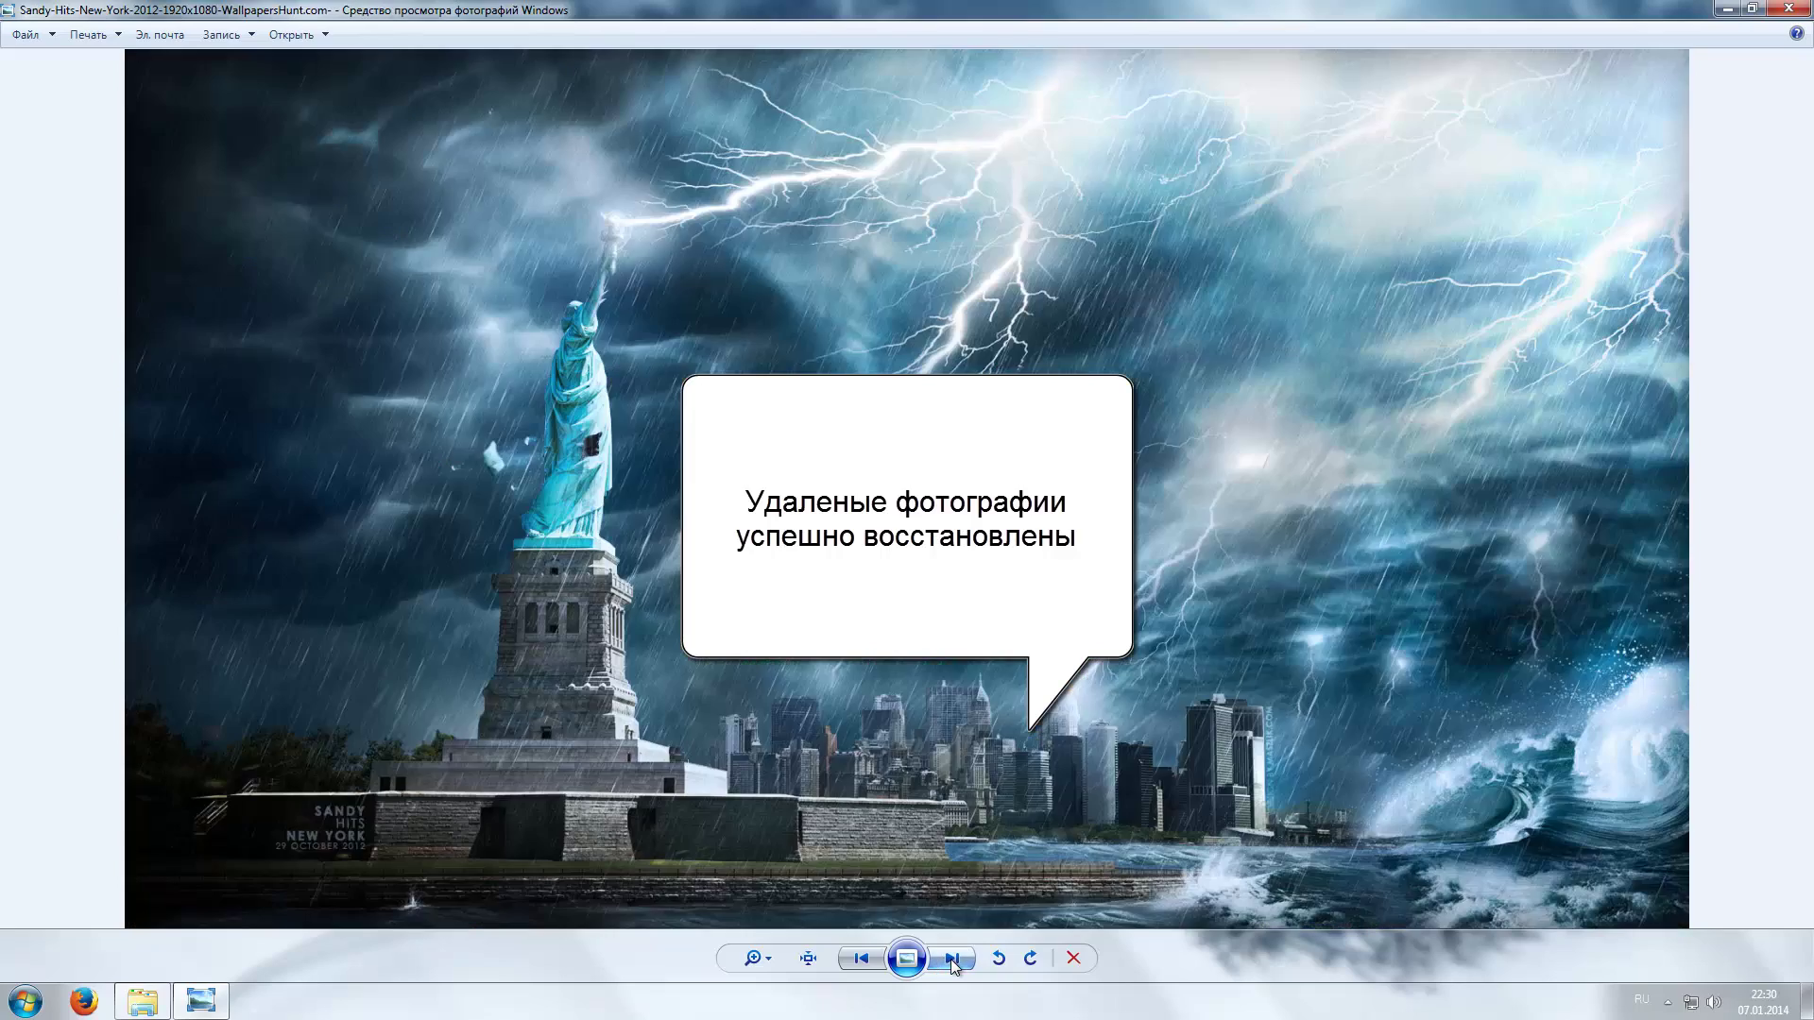
left_click(951, 959)
left_click(952, 959)
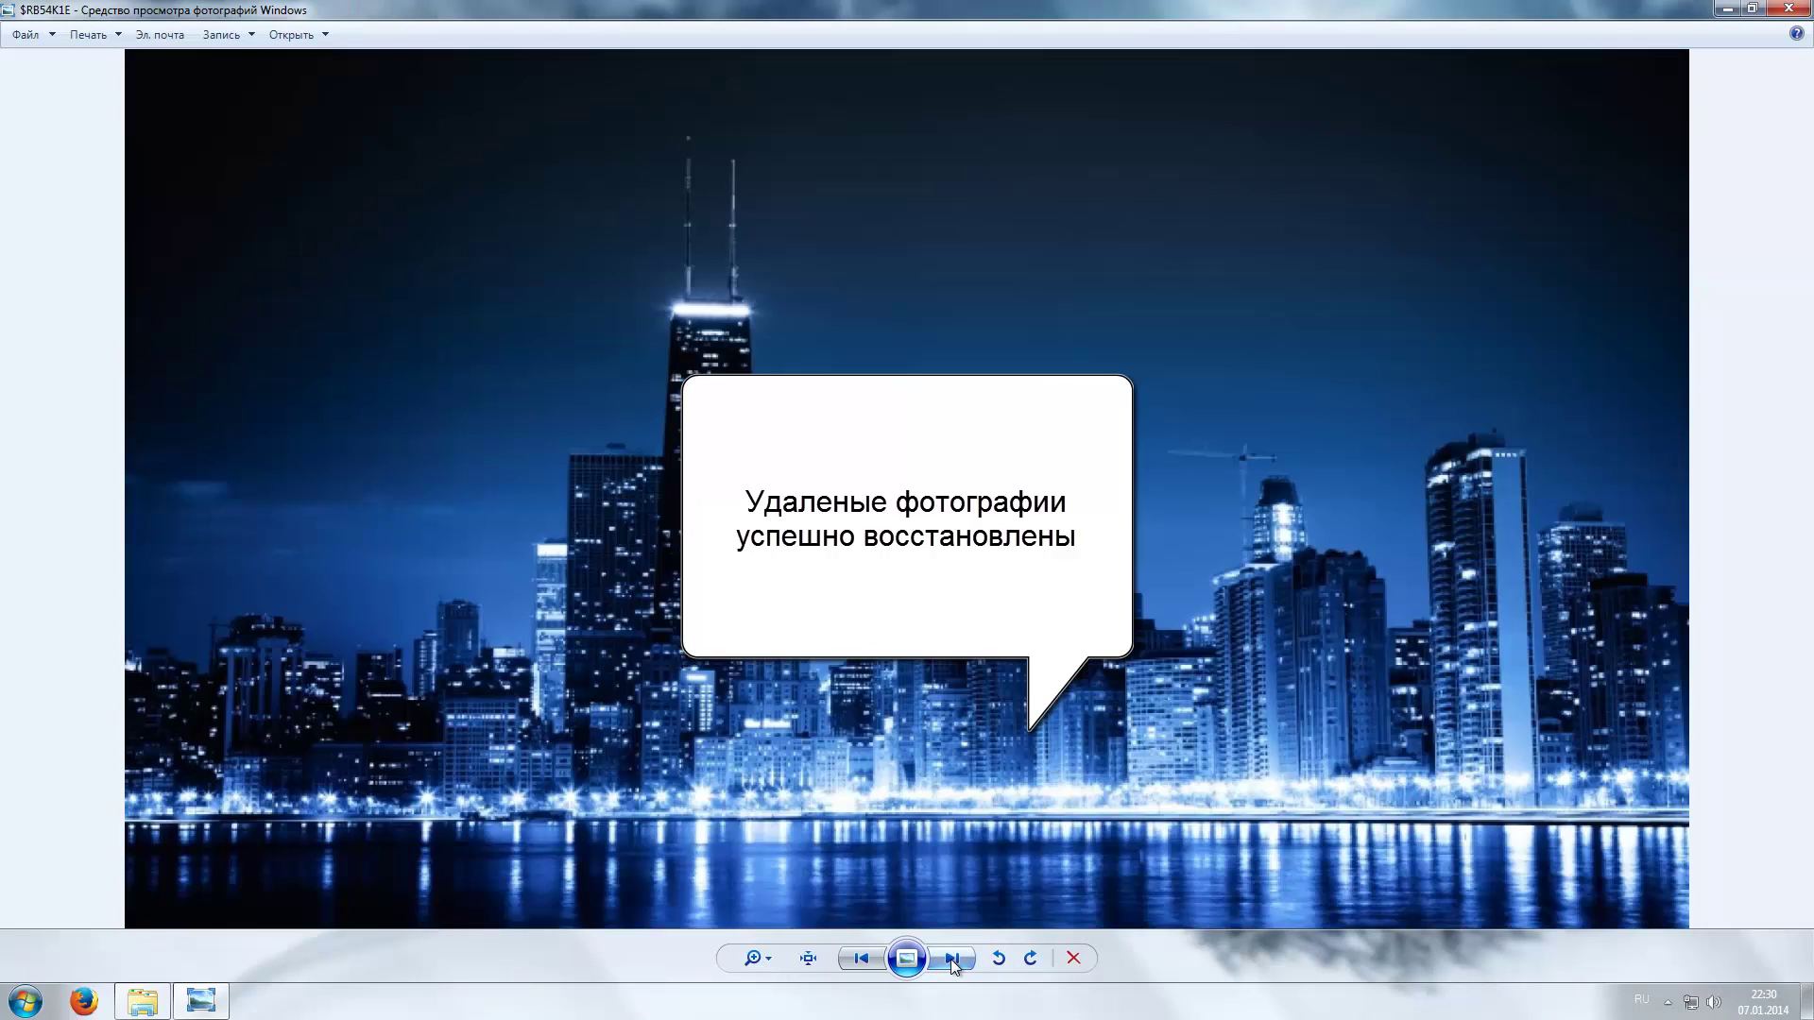
left_click(1788, 10)
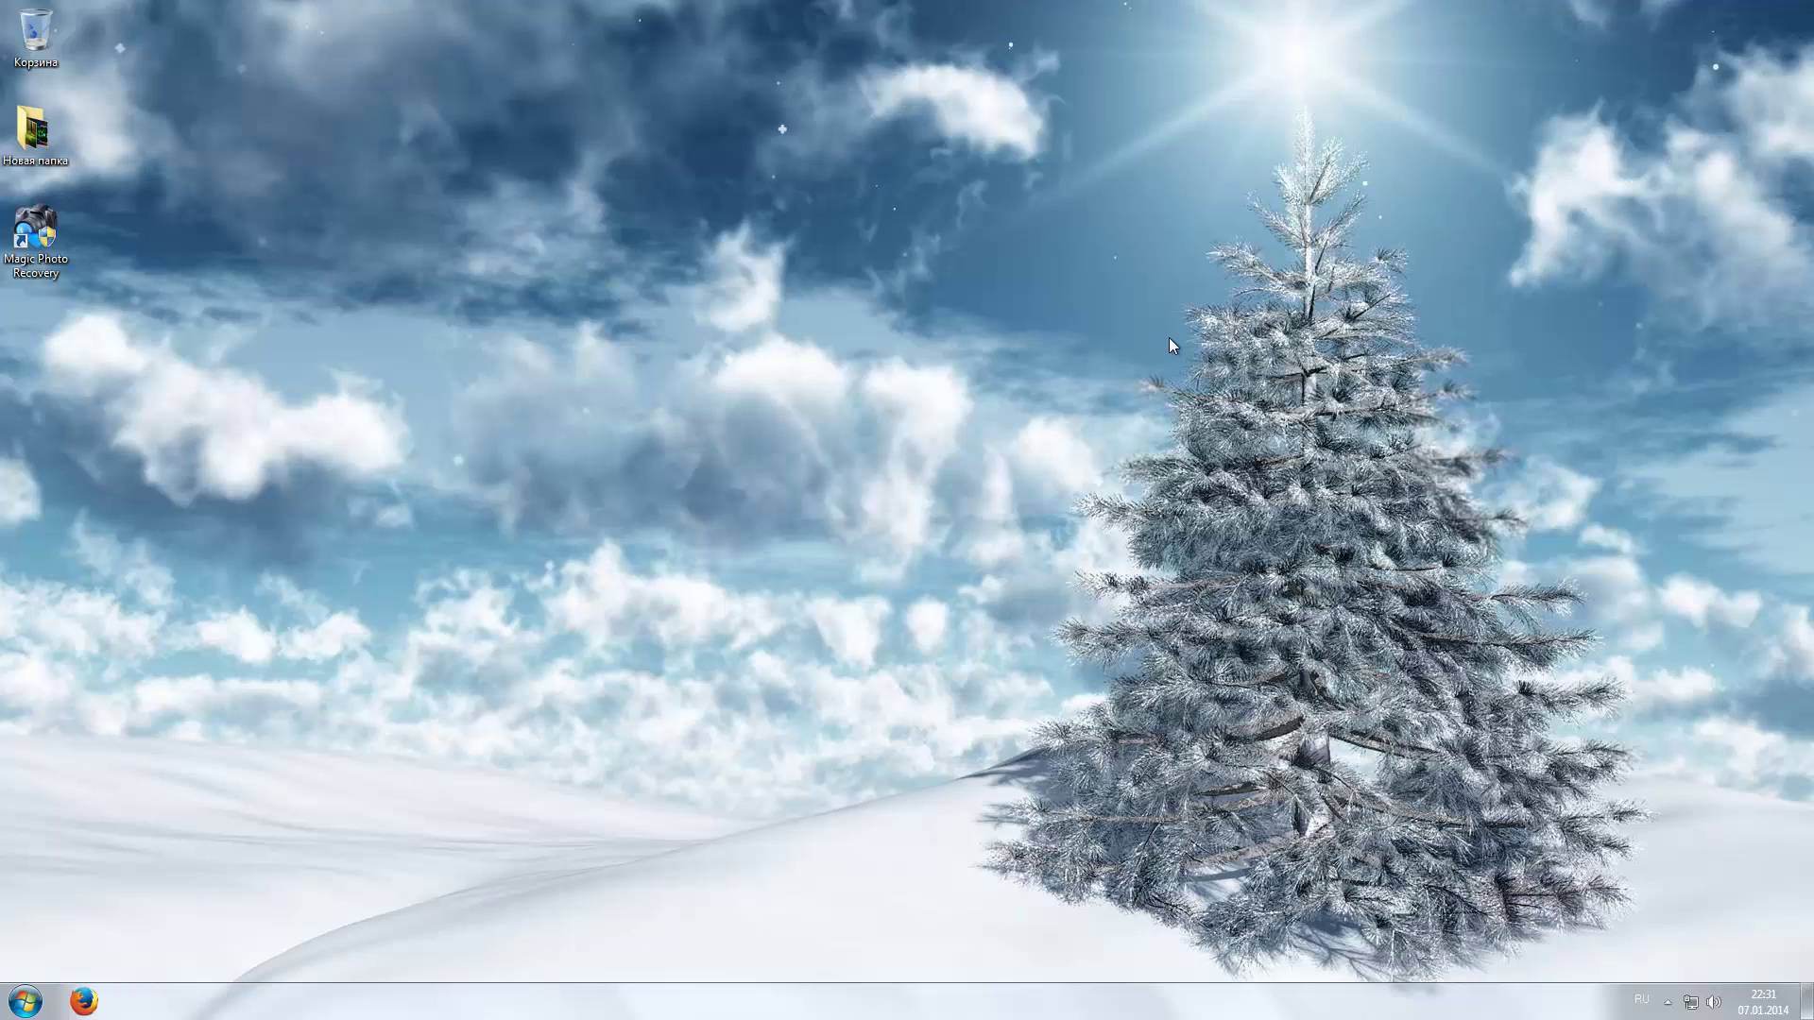